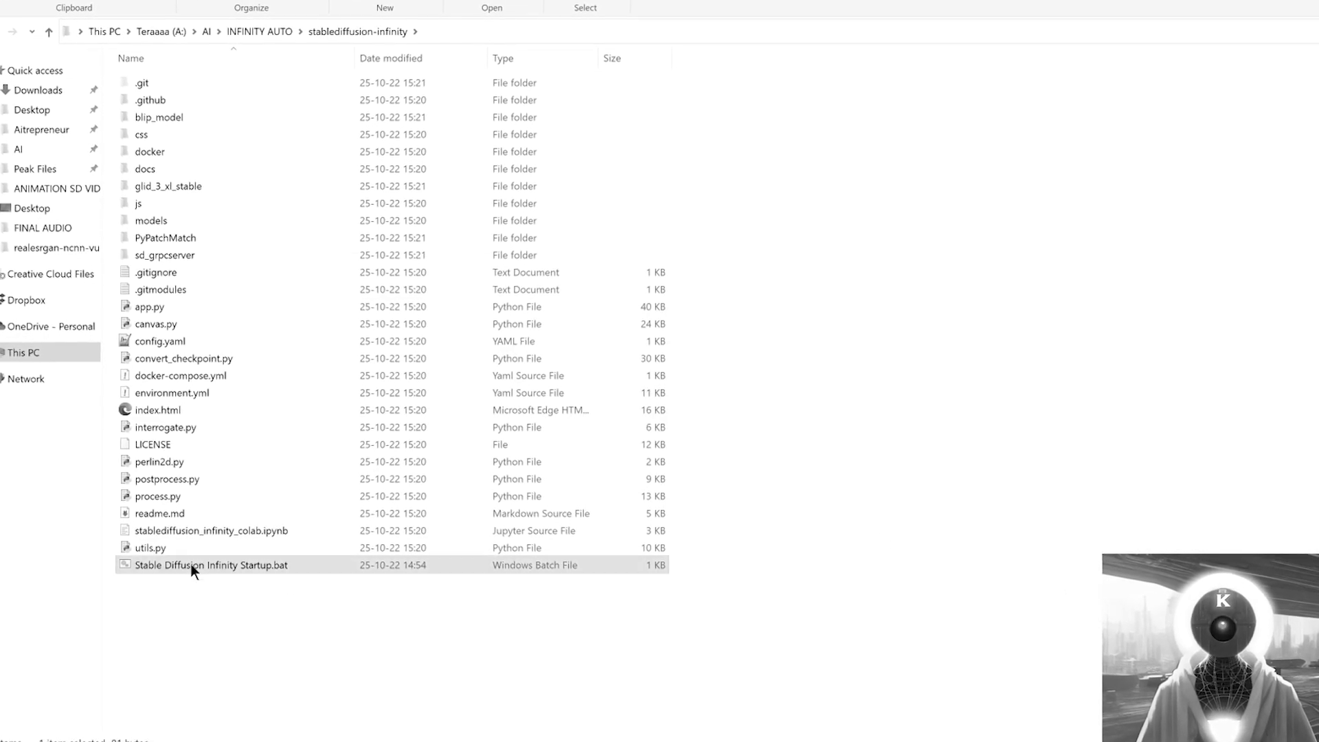
# Run Stable Diffusion Infinity Startup.bat and check the console output of the running Stable Diffusion web UI.
pyautogui.doubleClick(192, 564)
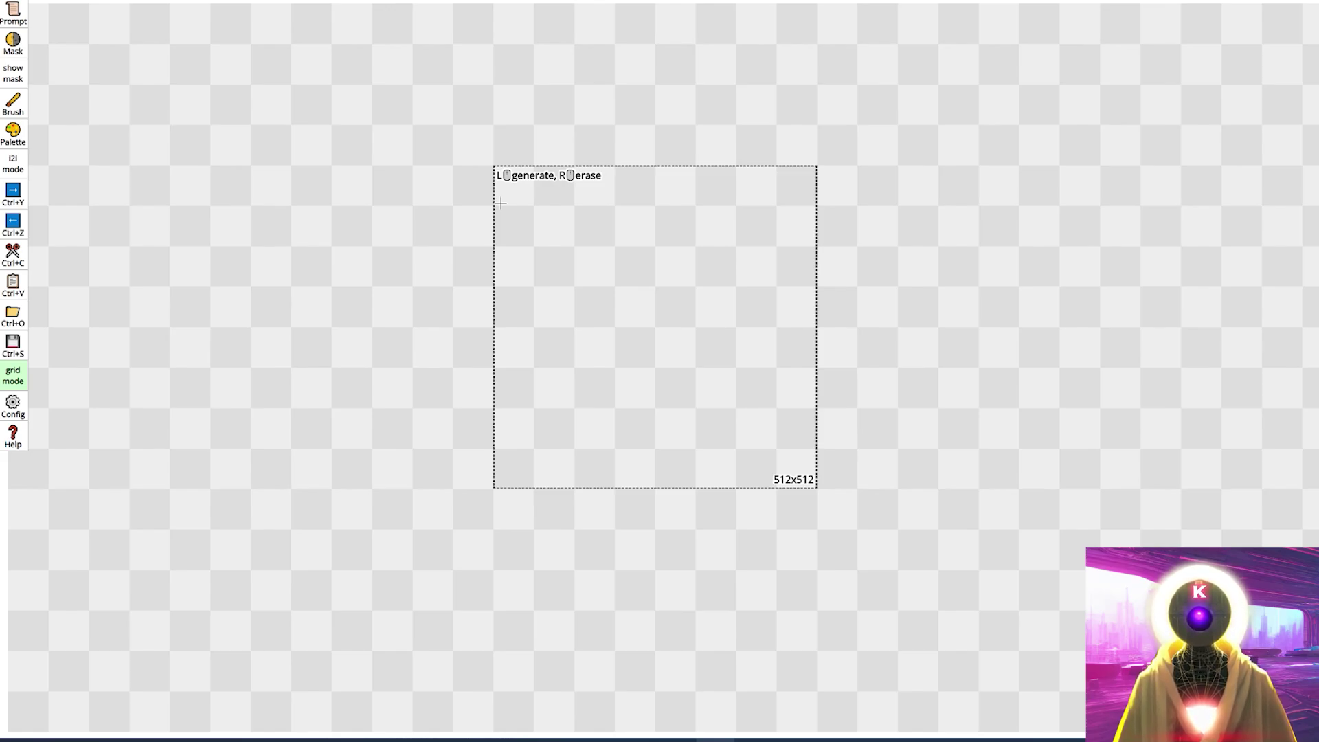
pyautogui.hotkey('alt', 'Tab')
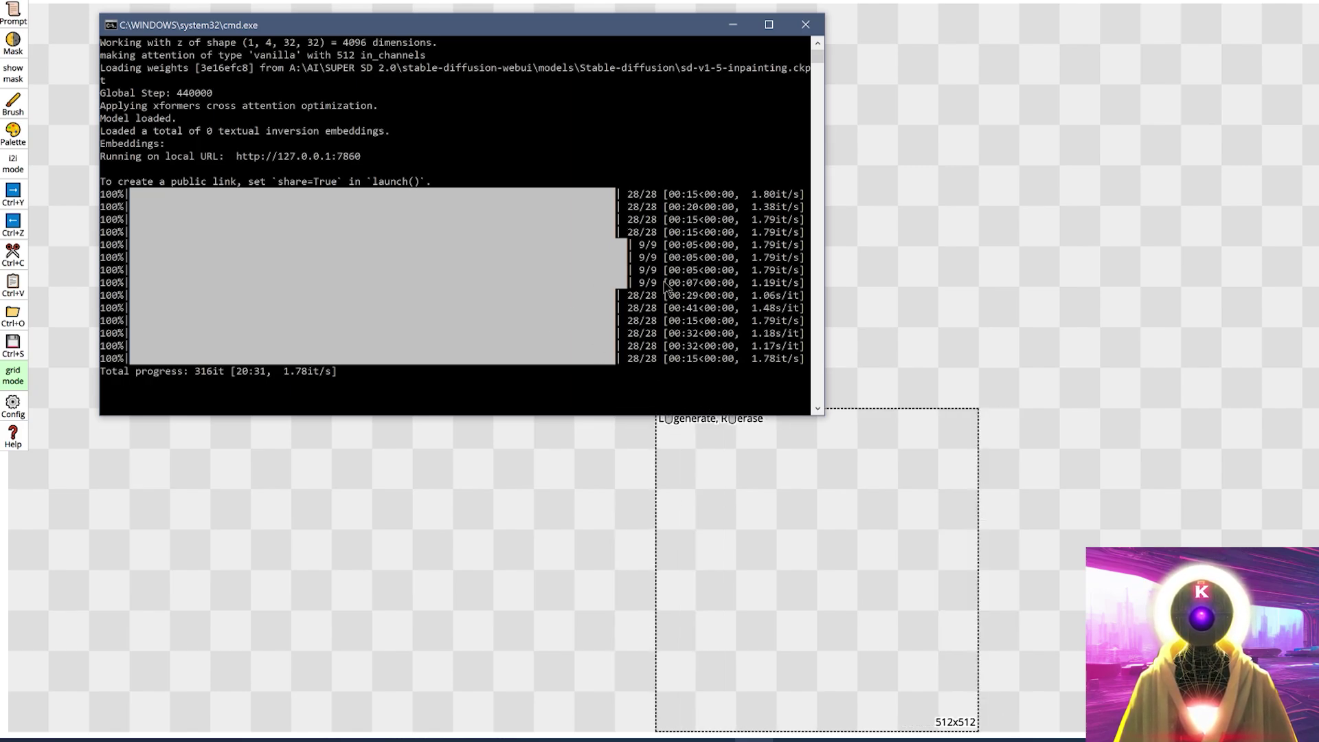
pyautogui.hotkey('alt', 'Tab')
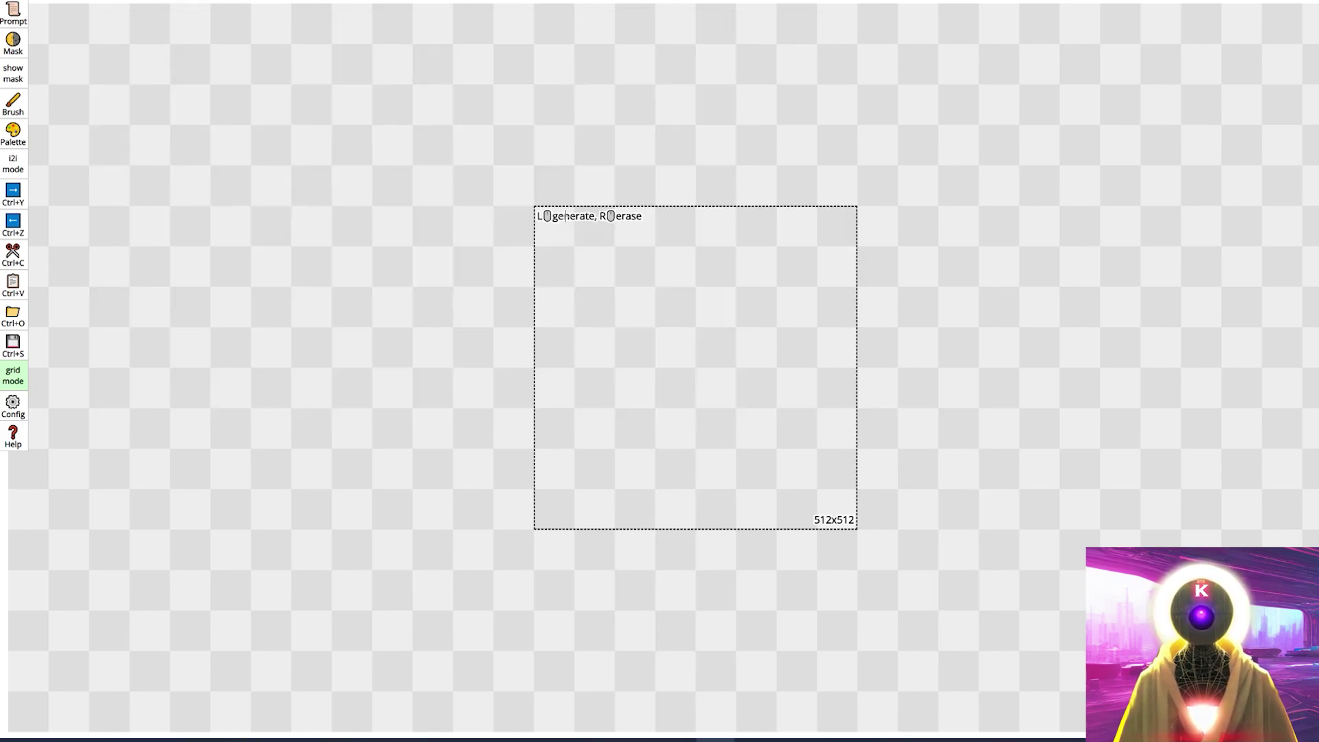
# Generate one 512x640 image near the middle of the empty canvas with the default Christina Hendricks portrait prompt.
pyautogui.click(17, 25)
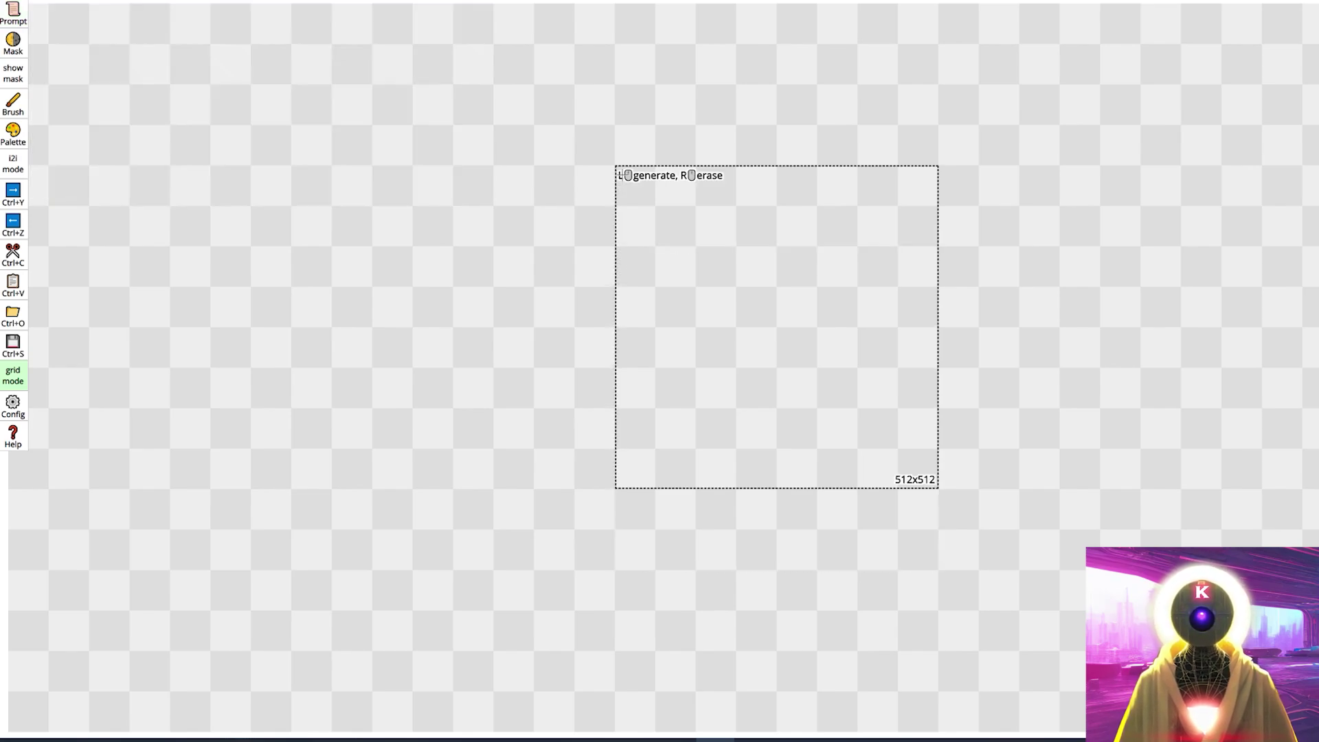
pyautogui.click(667, 440)
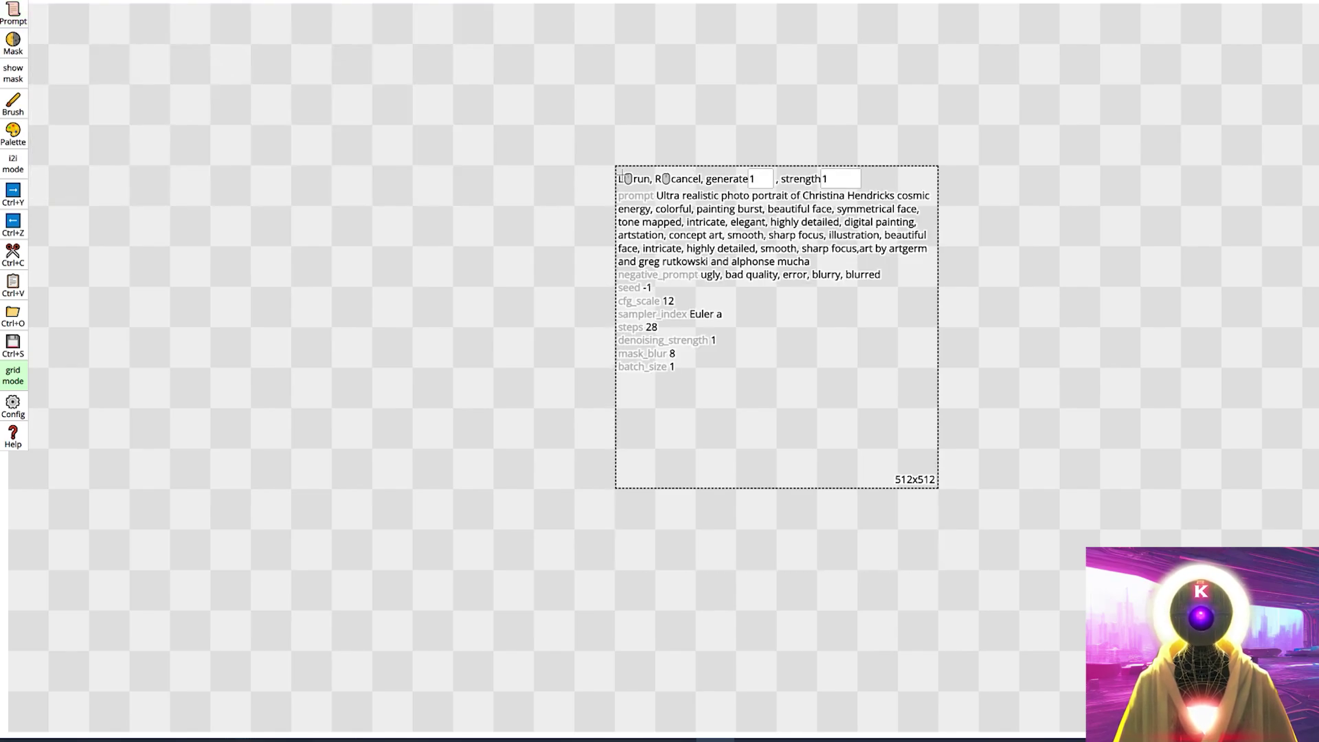
pyautogui.click(665, 569)
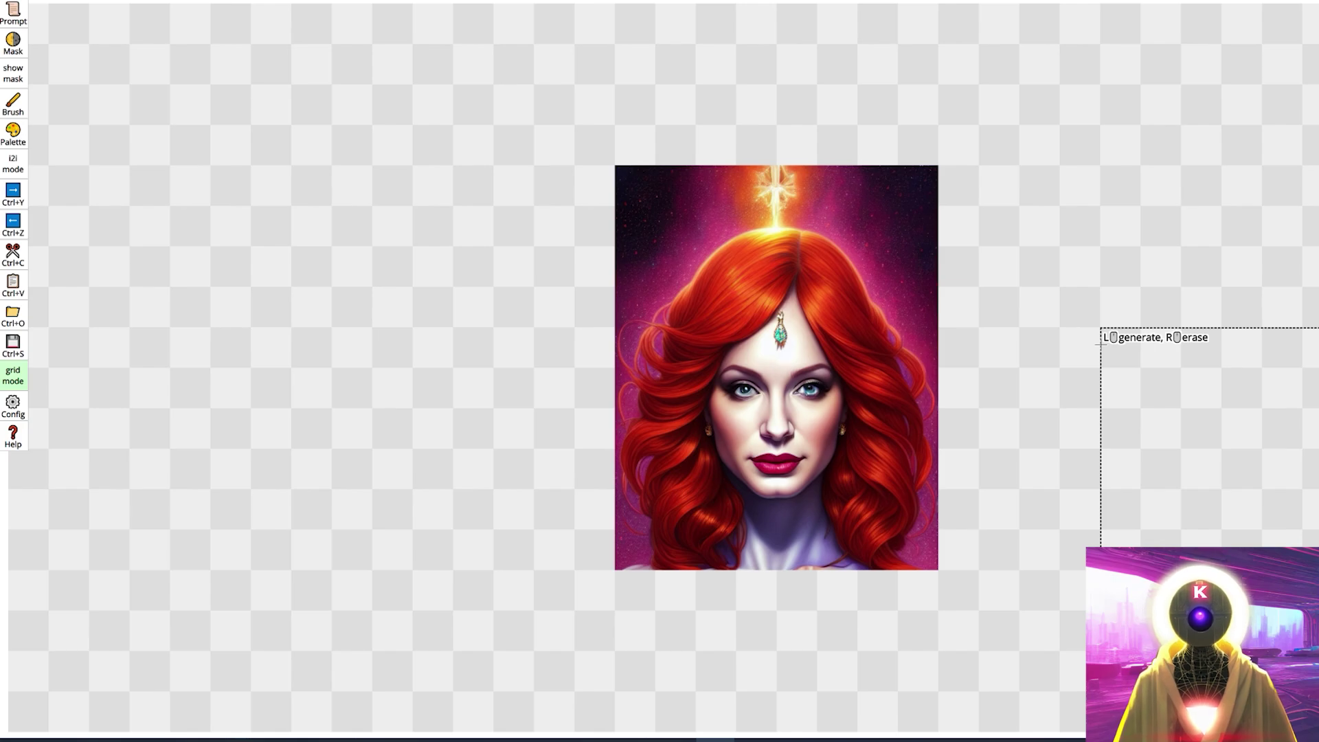
# Update the web UI by running git pull from a command prompt in the stable-diffusion-webui folder.
pyautogui.hotkey('alt', 'Tab')
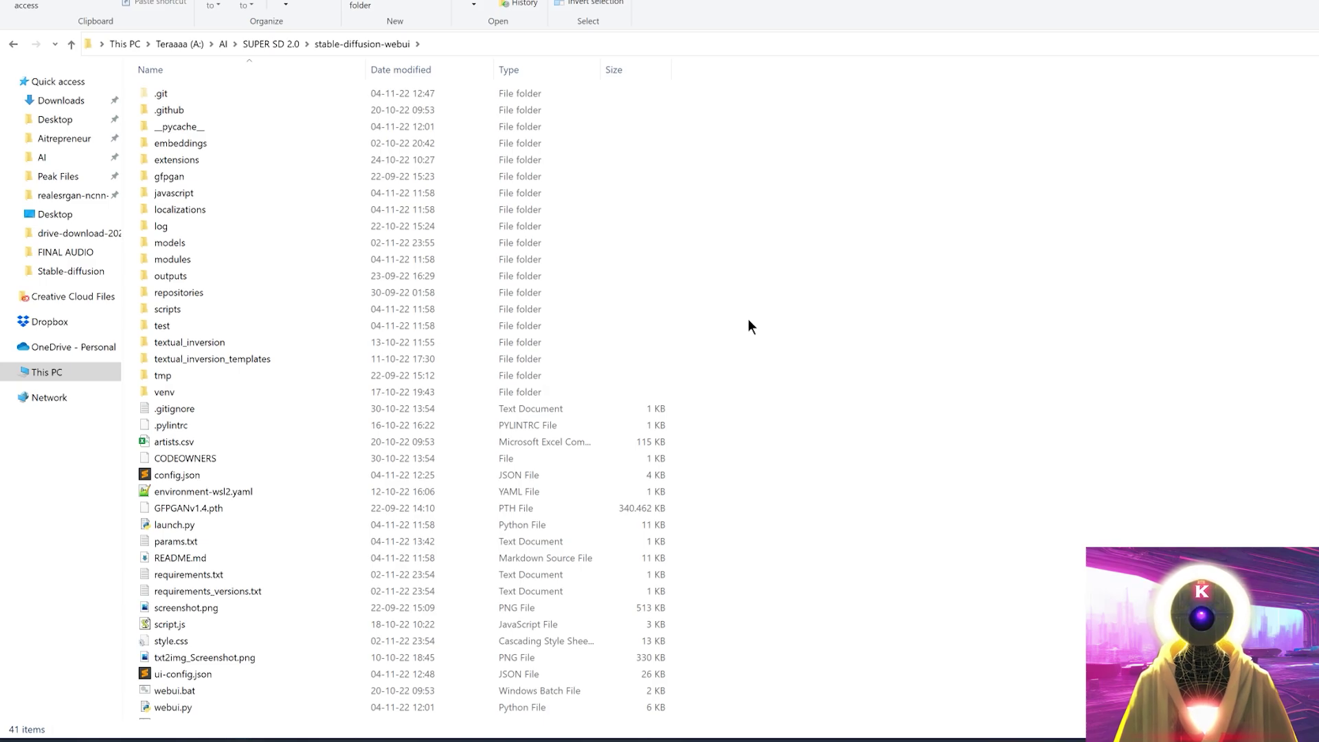
pyautogui.click(532, 43)
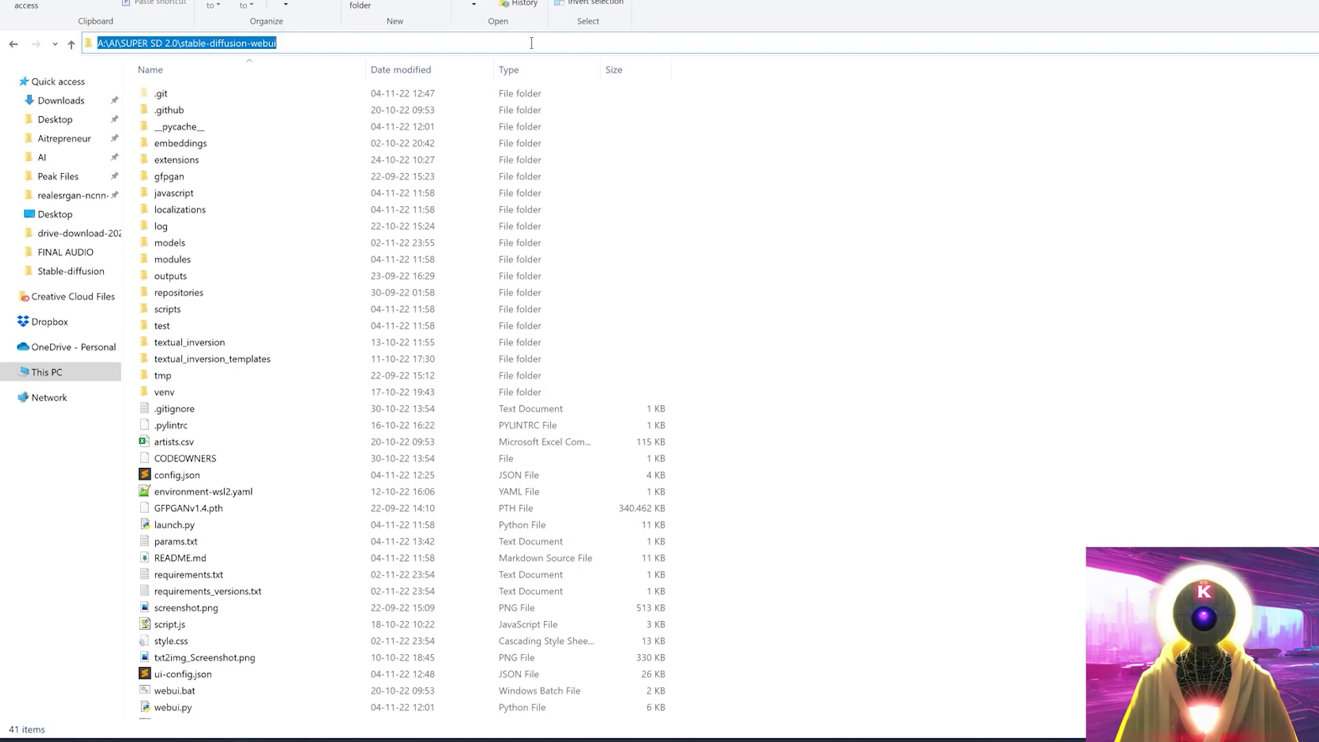
pyautogui.write('cmd')
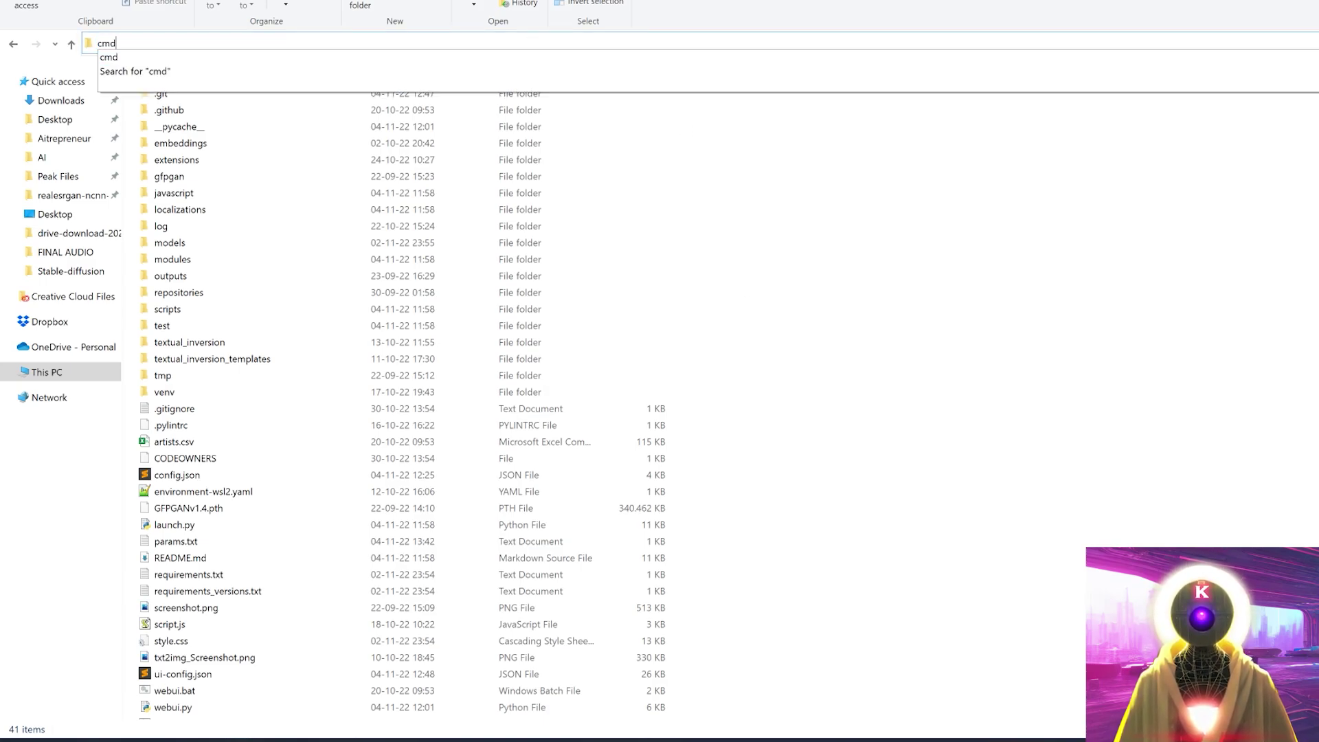
pyautogui.press('Return')
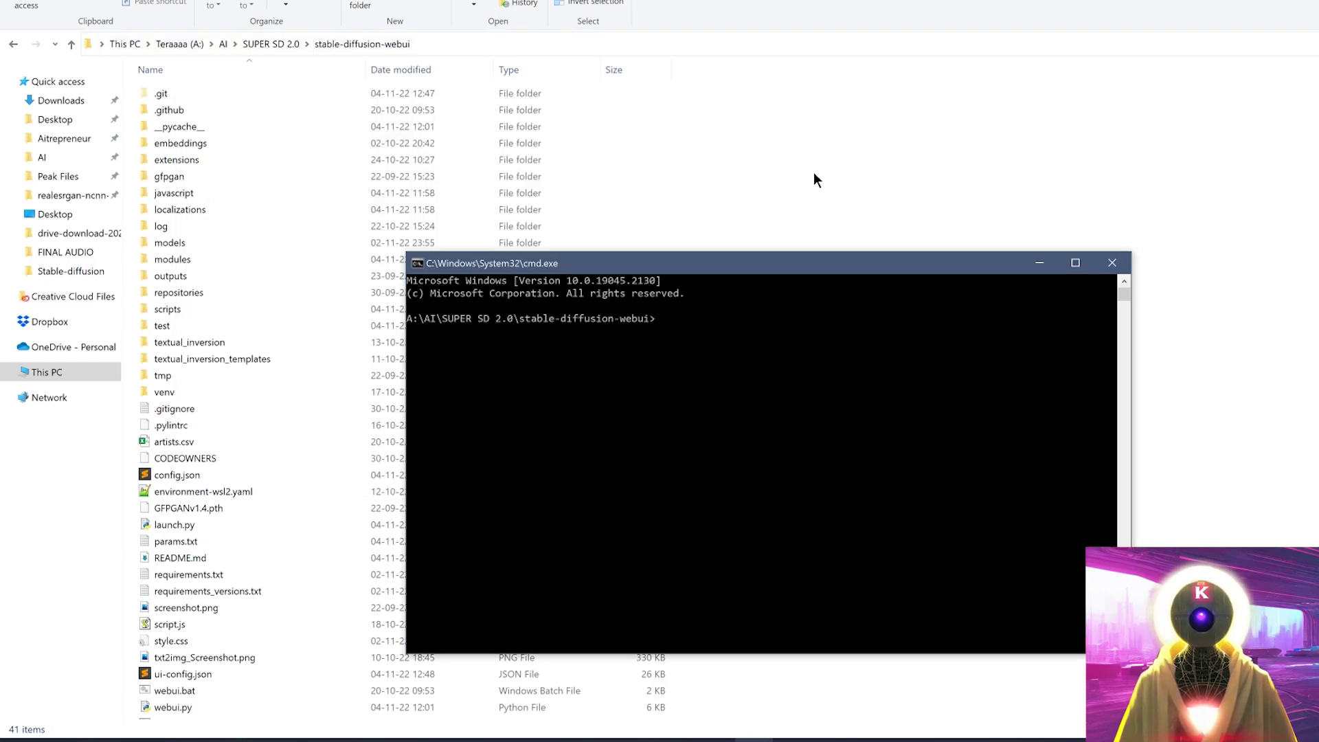
pyautogui.write('git pull')
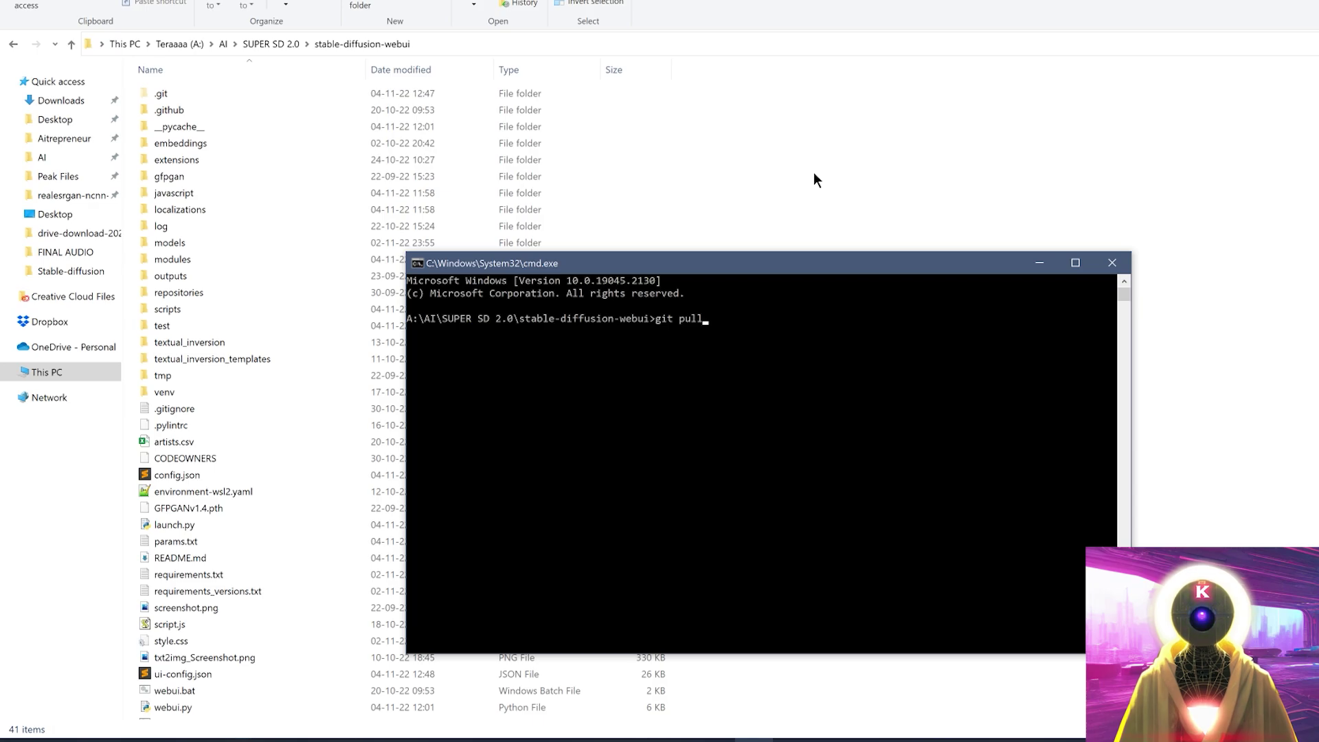
pyautogui.press('Return')
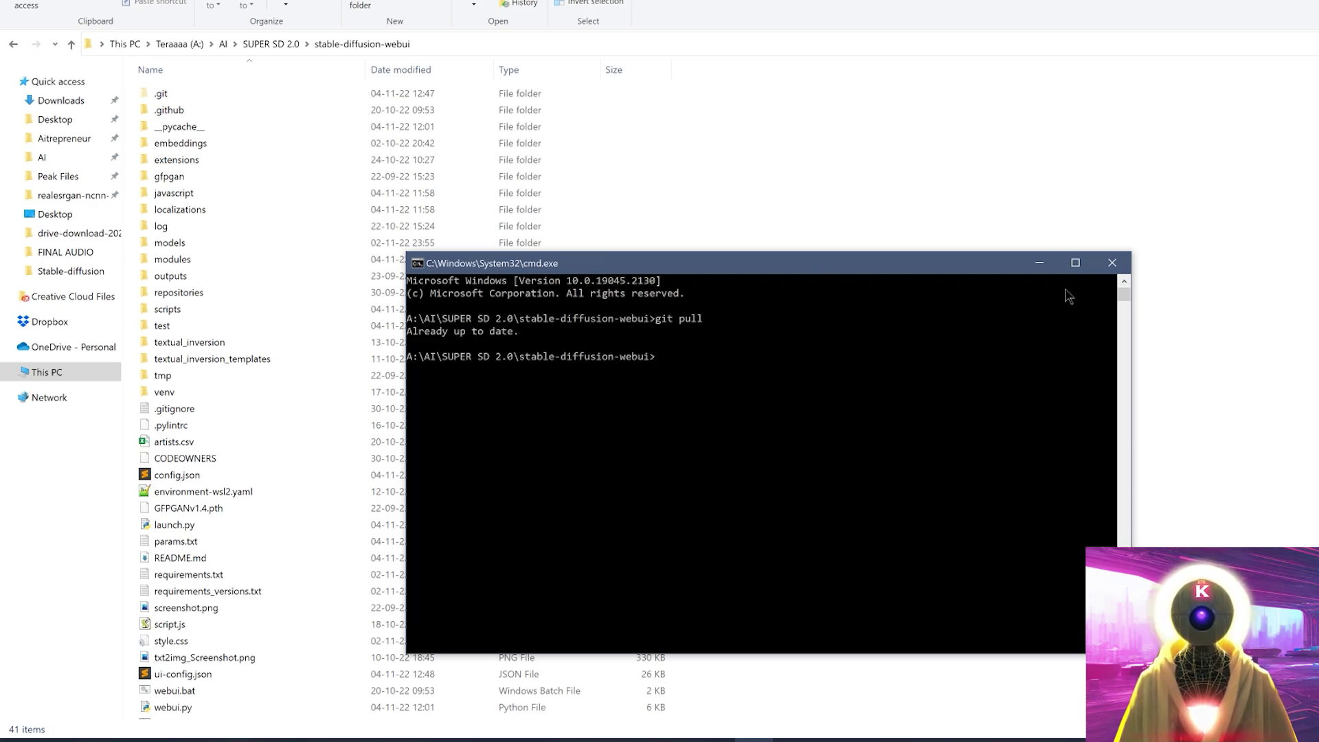
pyautogui.click(1112, 262)
# Open webui-user.bat in a text editor and check the COMMANDLINE_ARGS line for the --api argument.
pyautogui.scroll(-2, 822, 542)
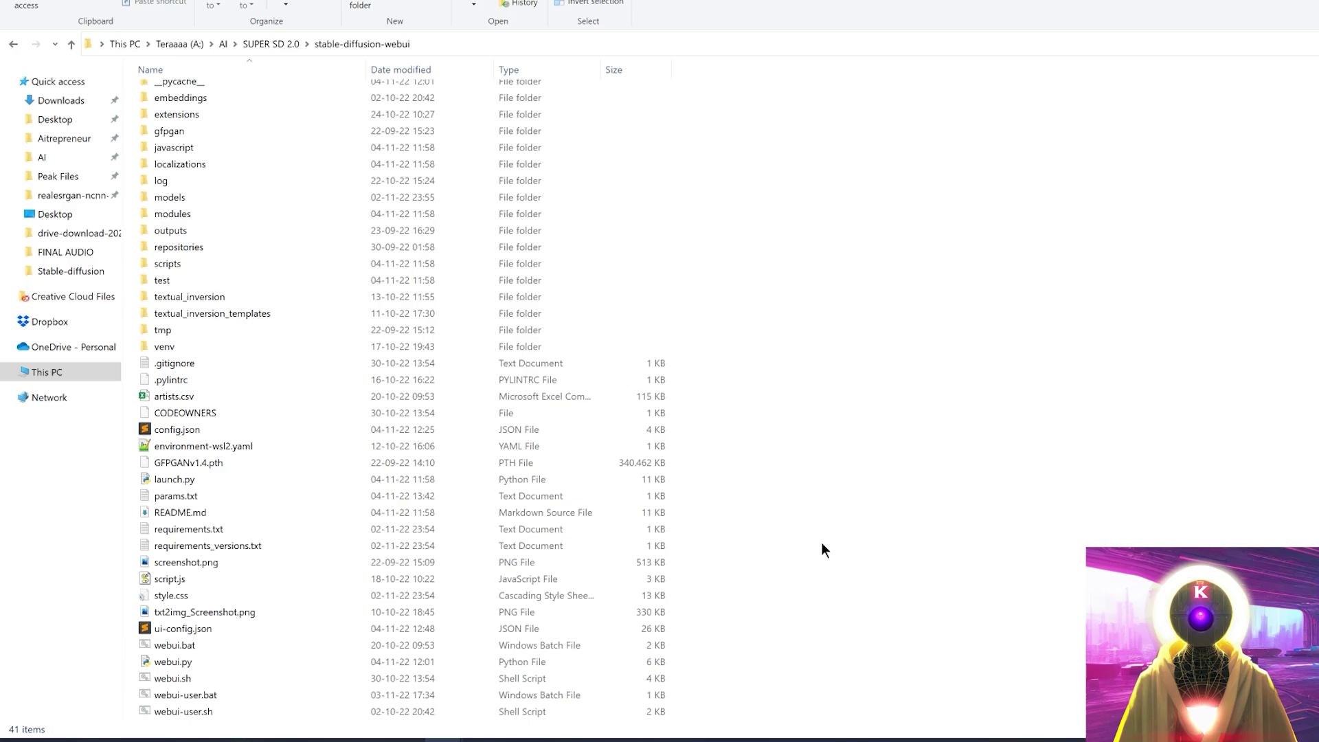
pyautogui.rightClick(175, 700)
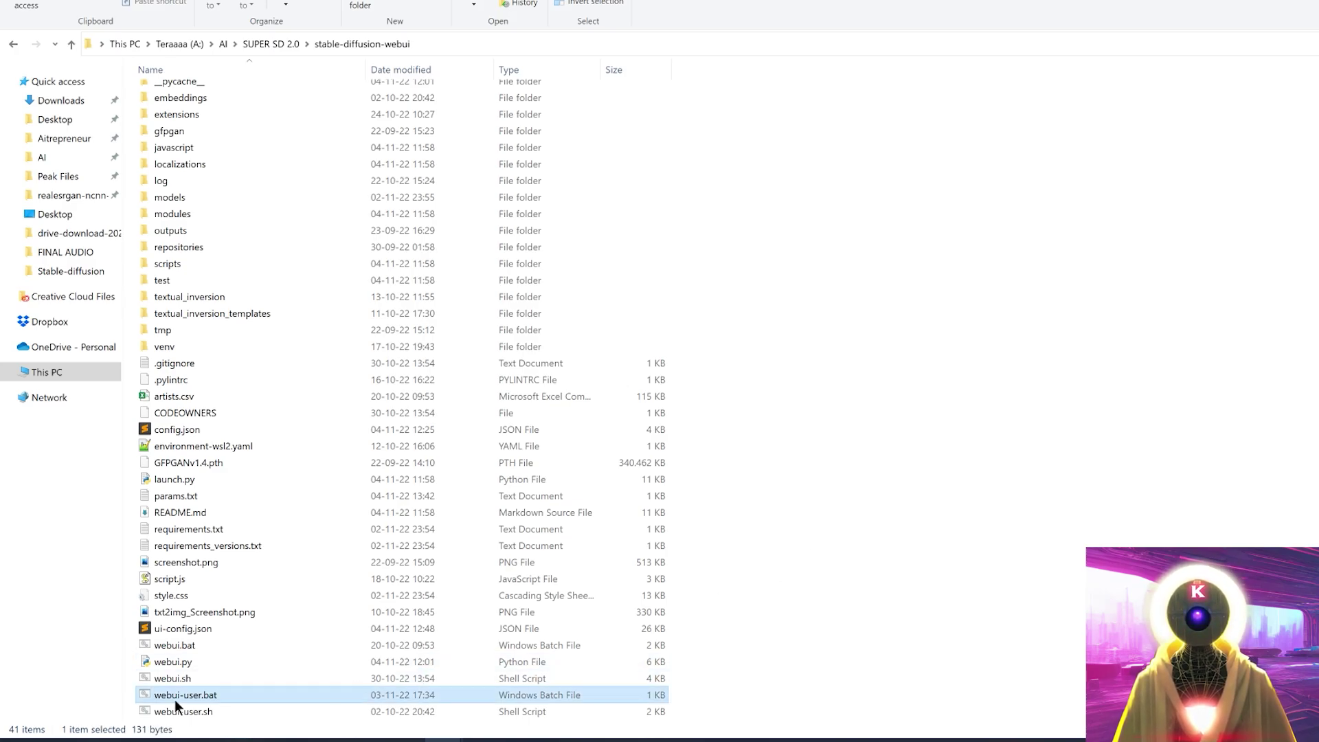
pyautogui.click(138, 332)
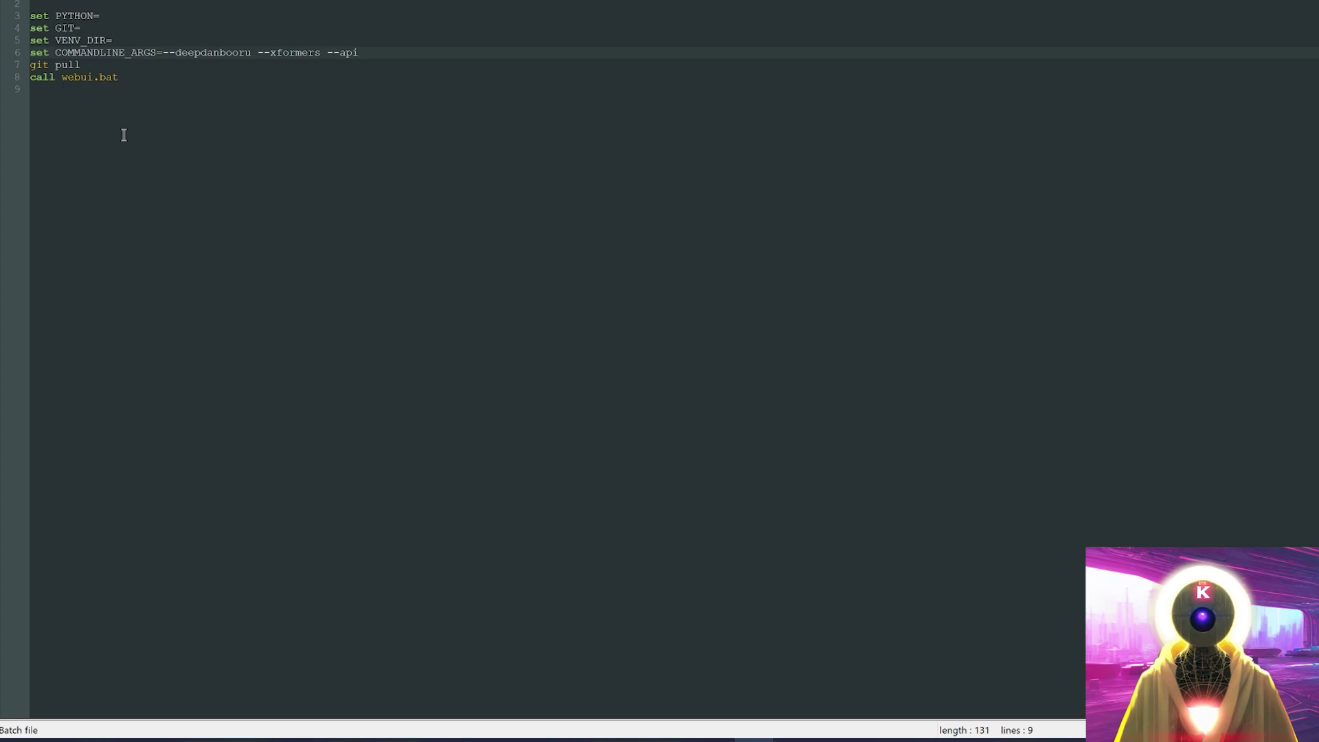
pyautogui.click(330, 81)
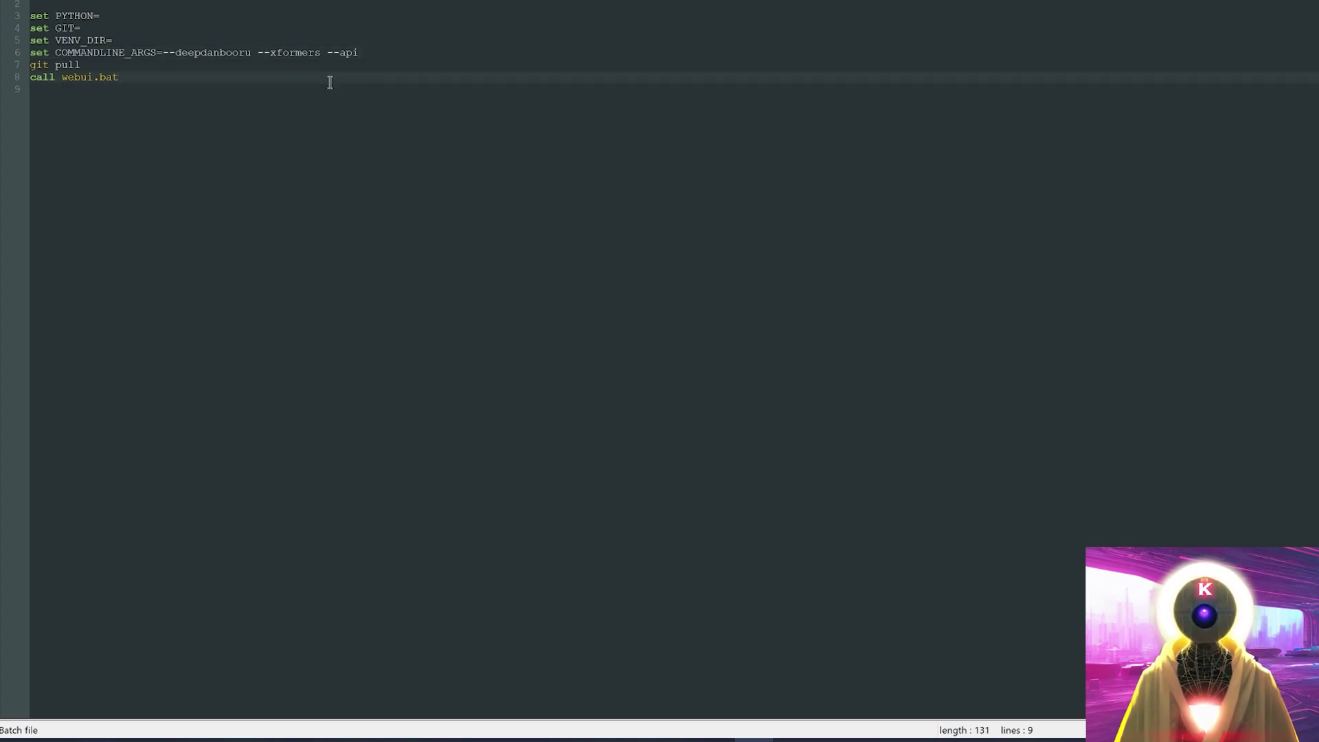
pyautogui.click(356, 54)
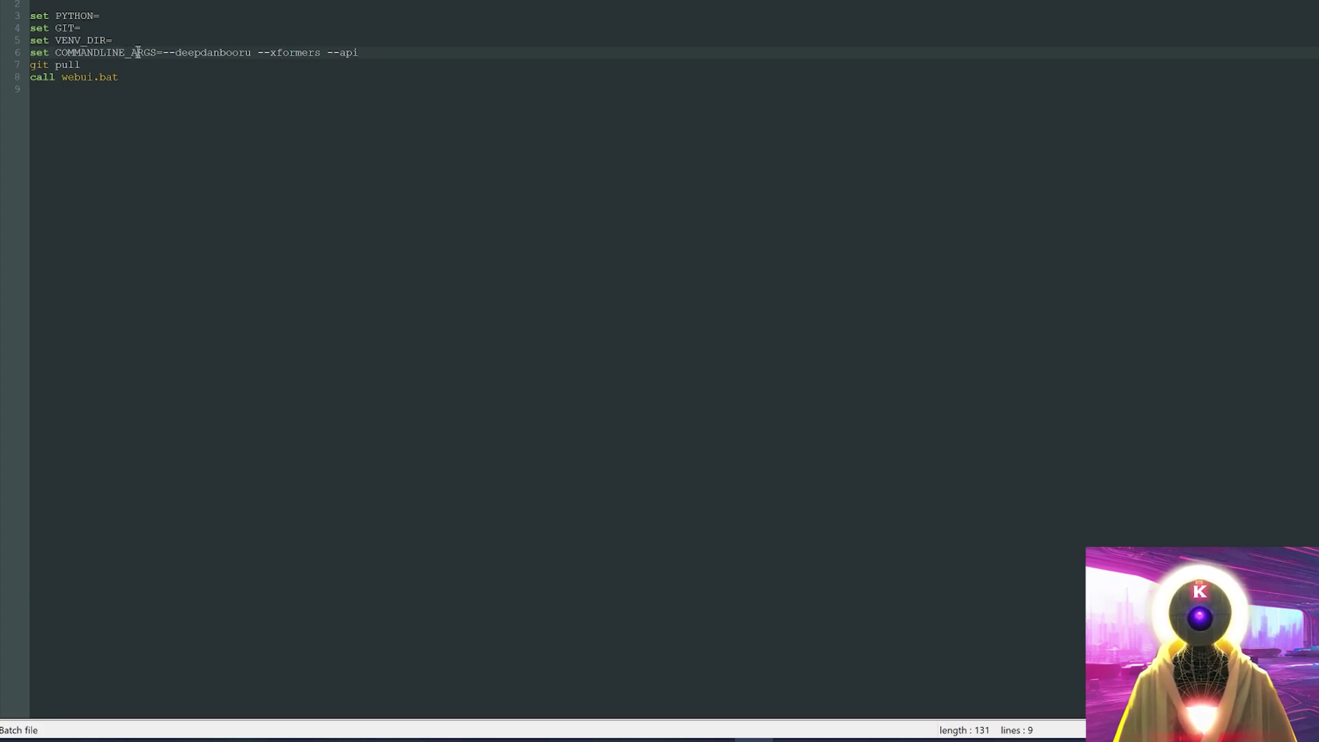
pyautogui.moveTo(327, 52); pyautogui.dragTo(358, 52)
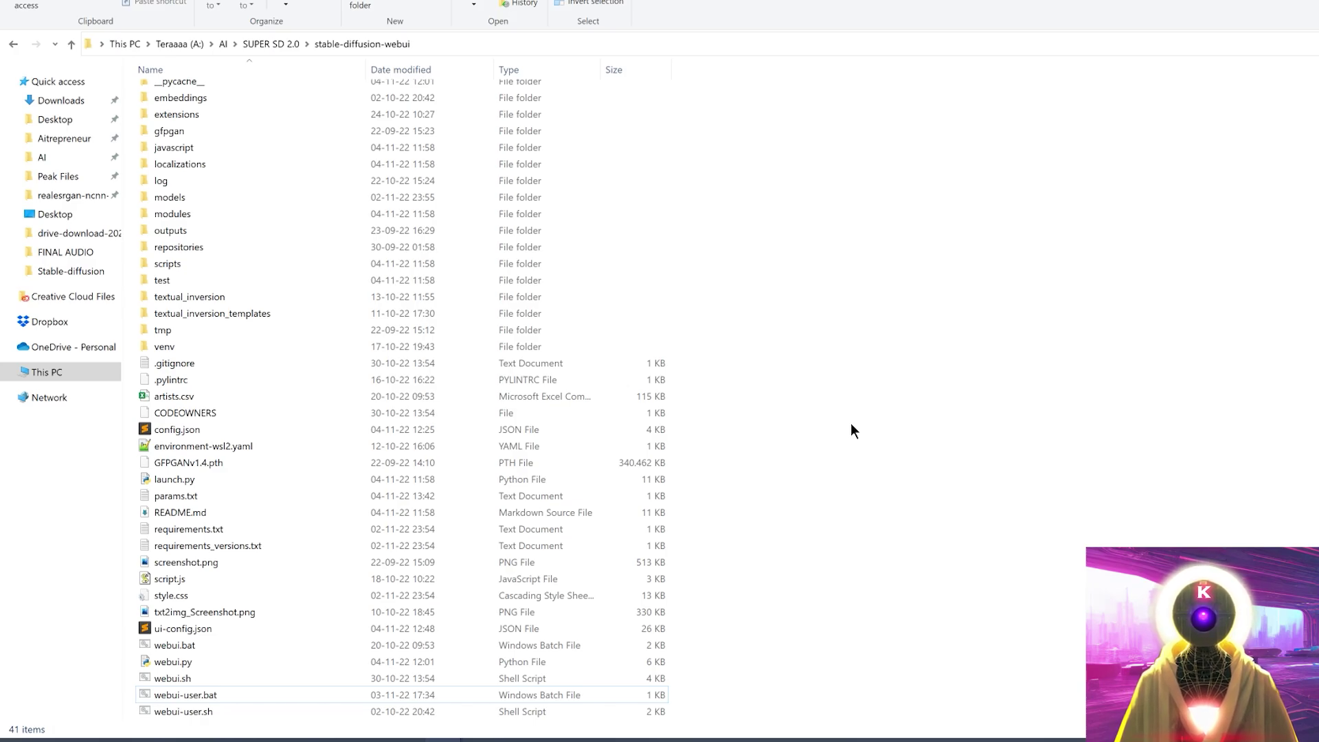
# Edit webui.py in Notepad++ to comment out the app.user_middleware line that filters CORSMiddleware.
pyautogui.rightClick(173, 663)
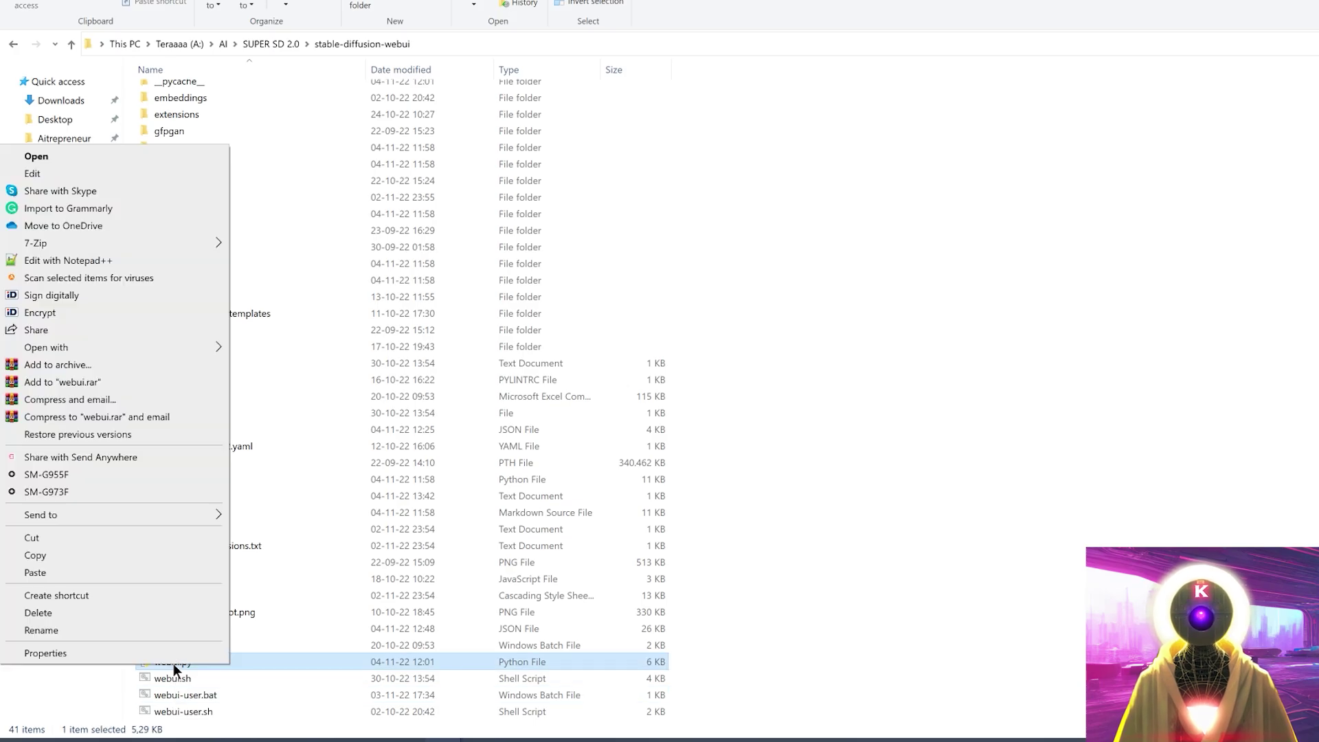
pyautogui.click(101, 262)
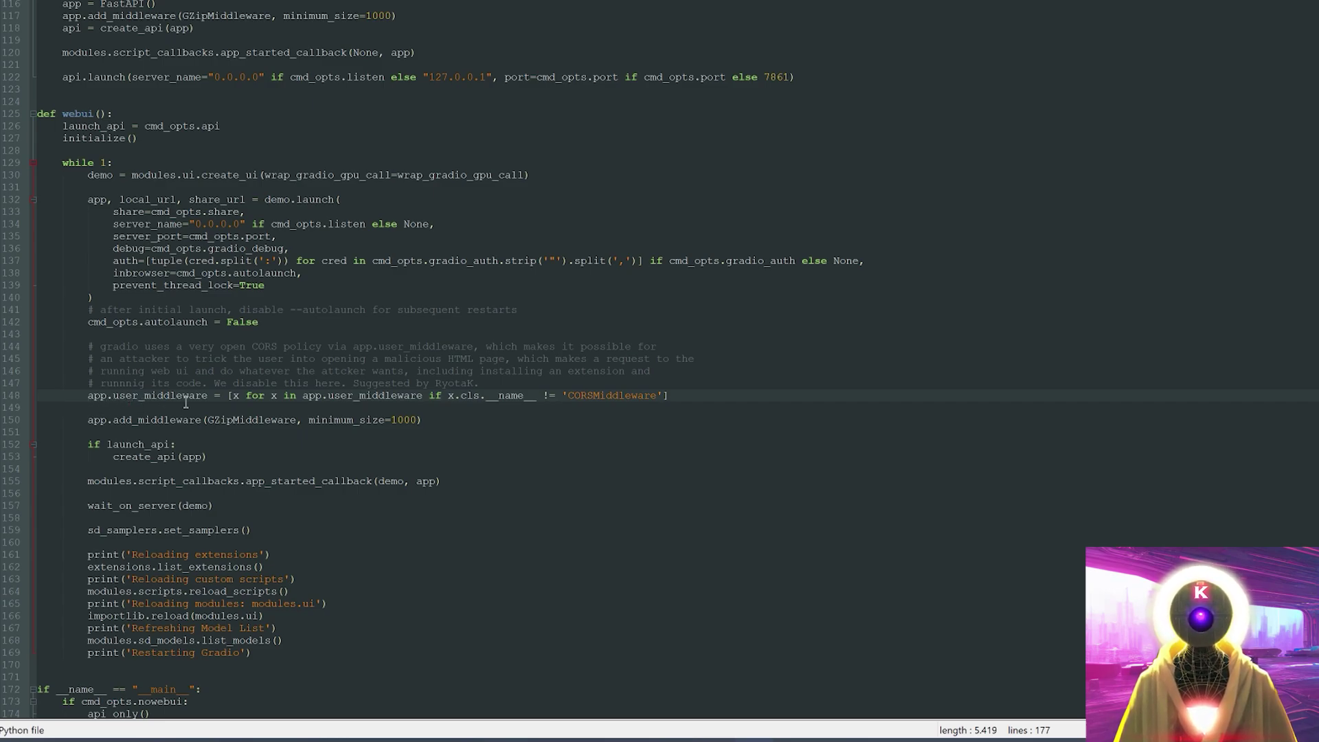
pyautogui.click(87, 384)
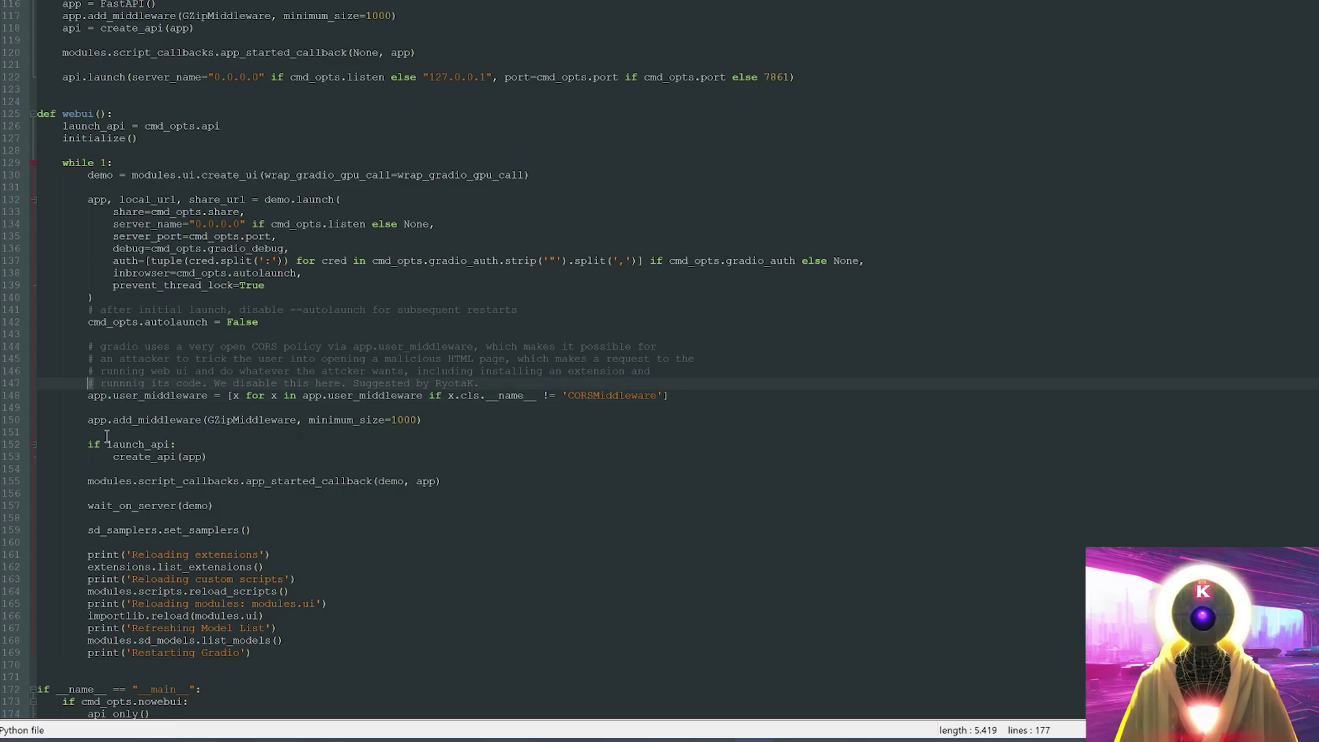
pyautogui.click(87, 396)
pyautogui.write('#')
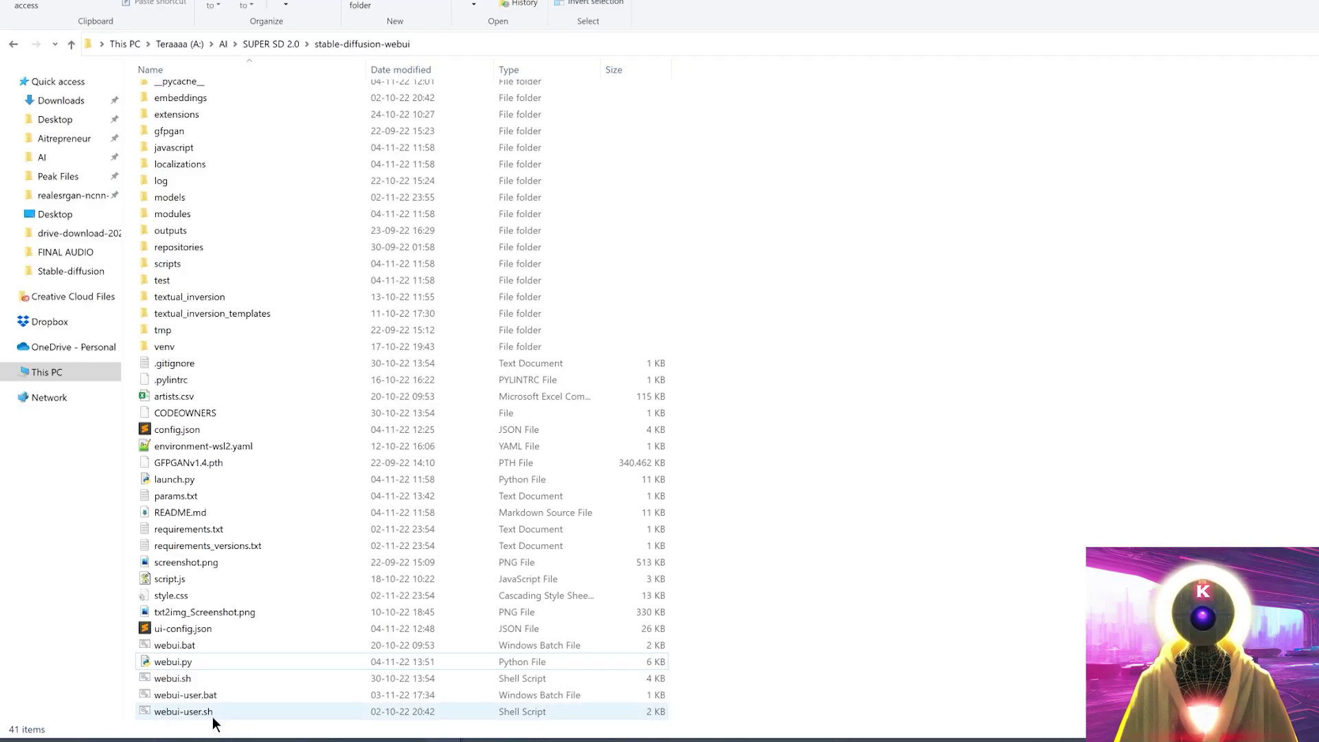
pyautogui.doubleClick(203, 695)
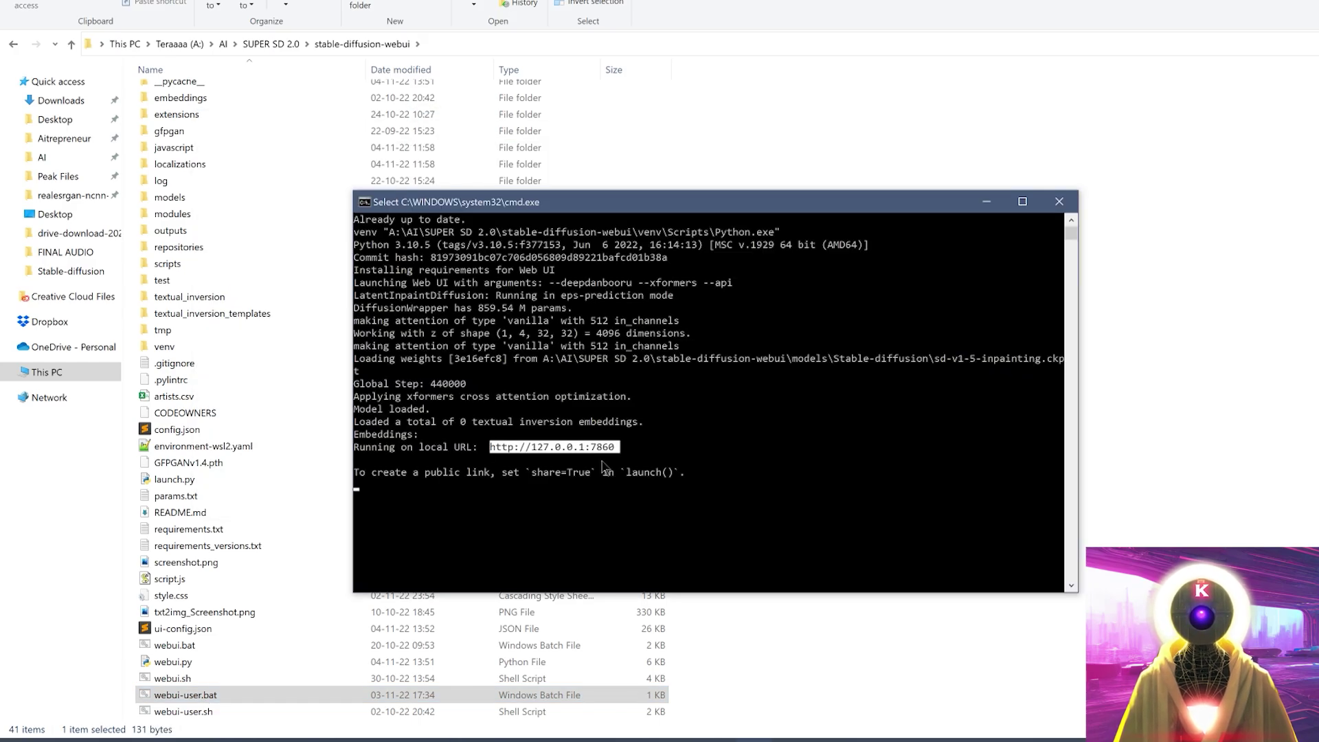
pyautogui.hotkey('ctrl', 'c')
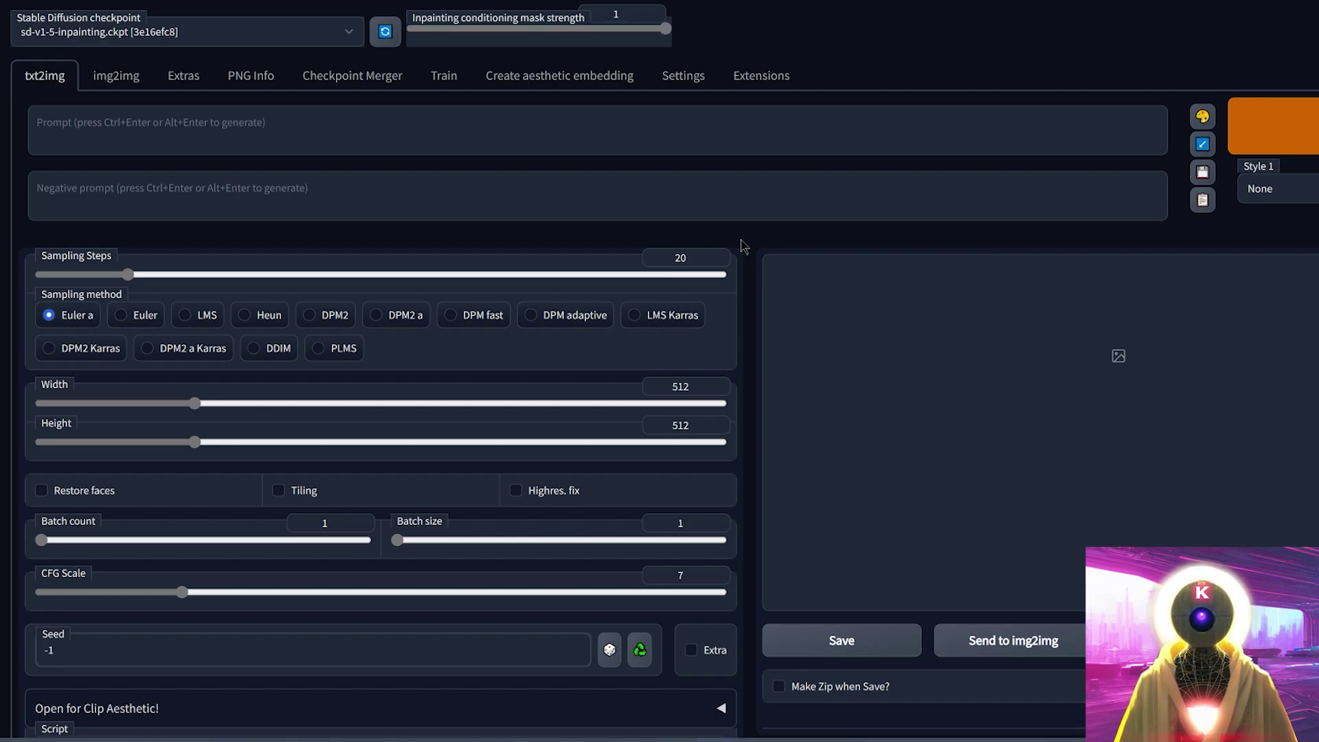
# Review the img2img color correction option and inpainting_mask_weight in the quicksettings list, then apply the web UI settings.
pyautogui.click(694, 78)
pyautogui.scroll(-6, 698, 200)
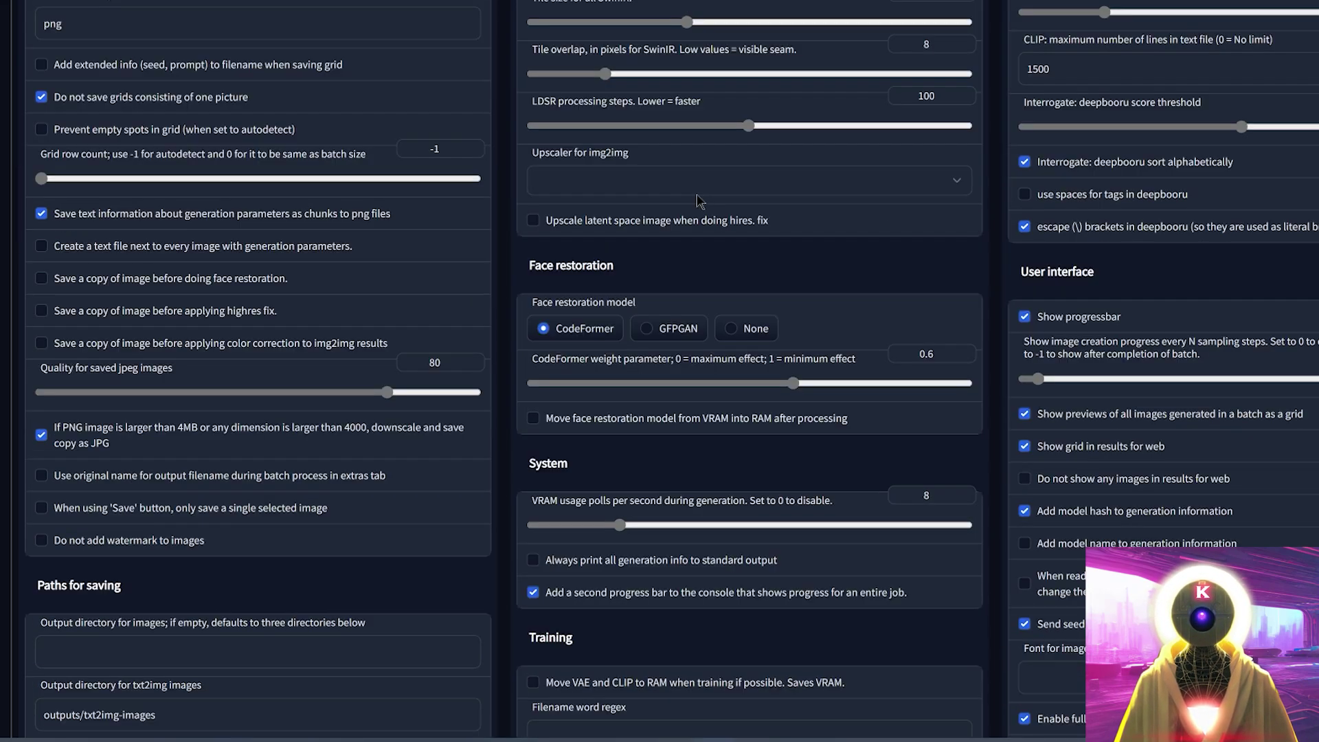
pyautogui.scroll(-15, 698, 201)
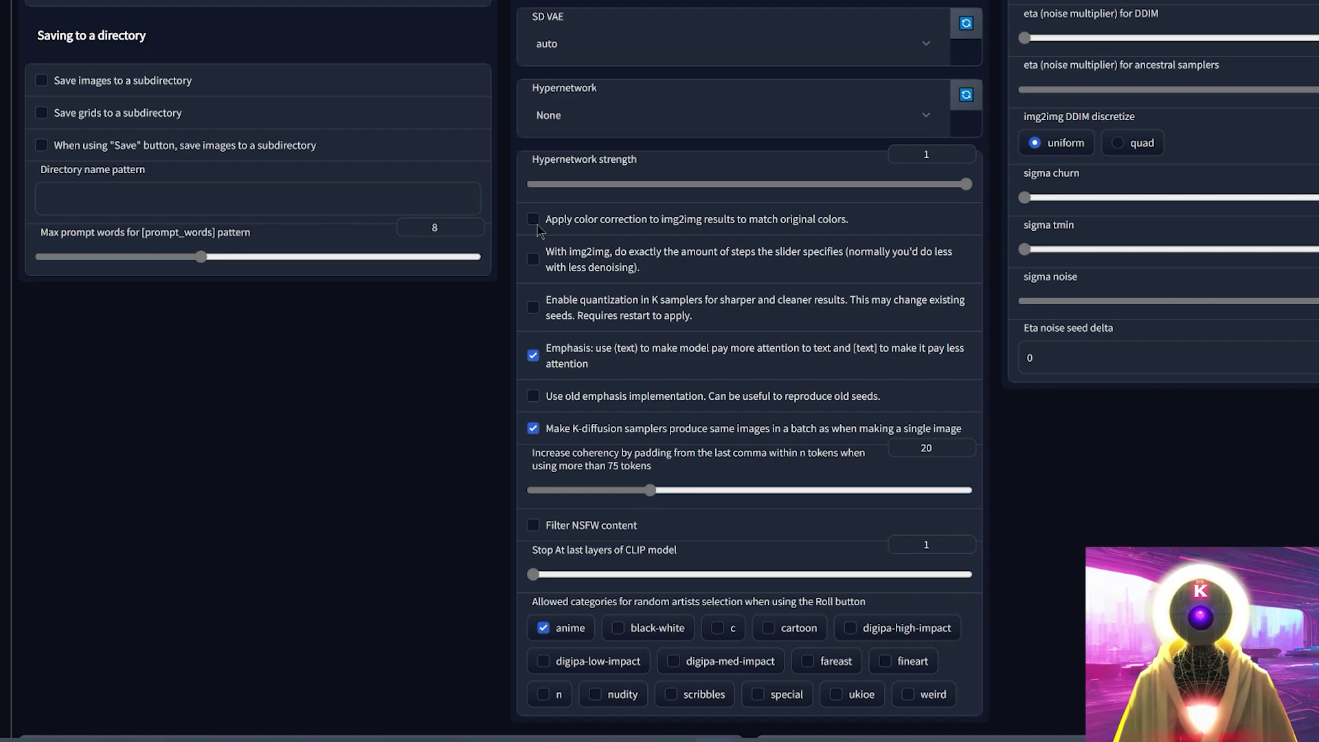
pyautogui.scroll(6, 538, 229)
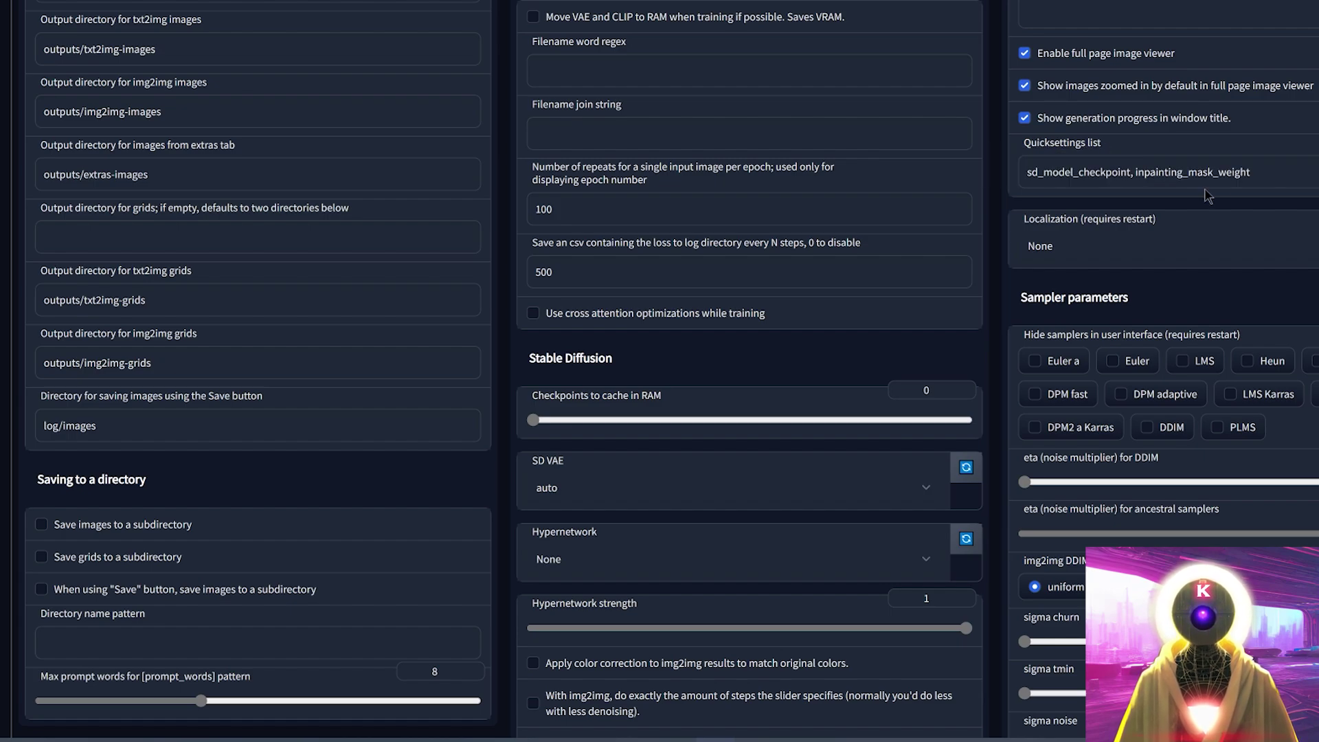
pyautogui.moveTo(1269, 173); pyautogui.dragTo(1142, 170)
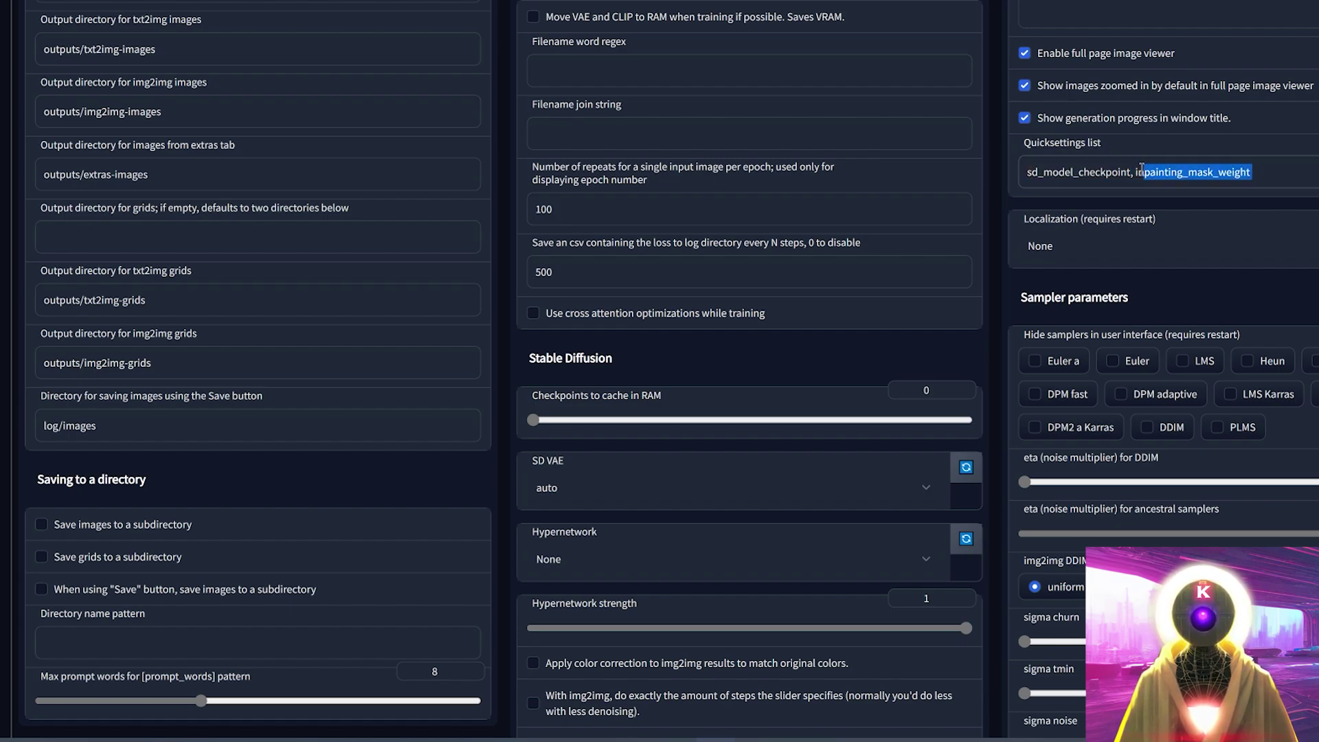
pyautogui.click(1273, 182)
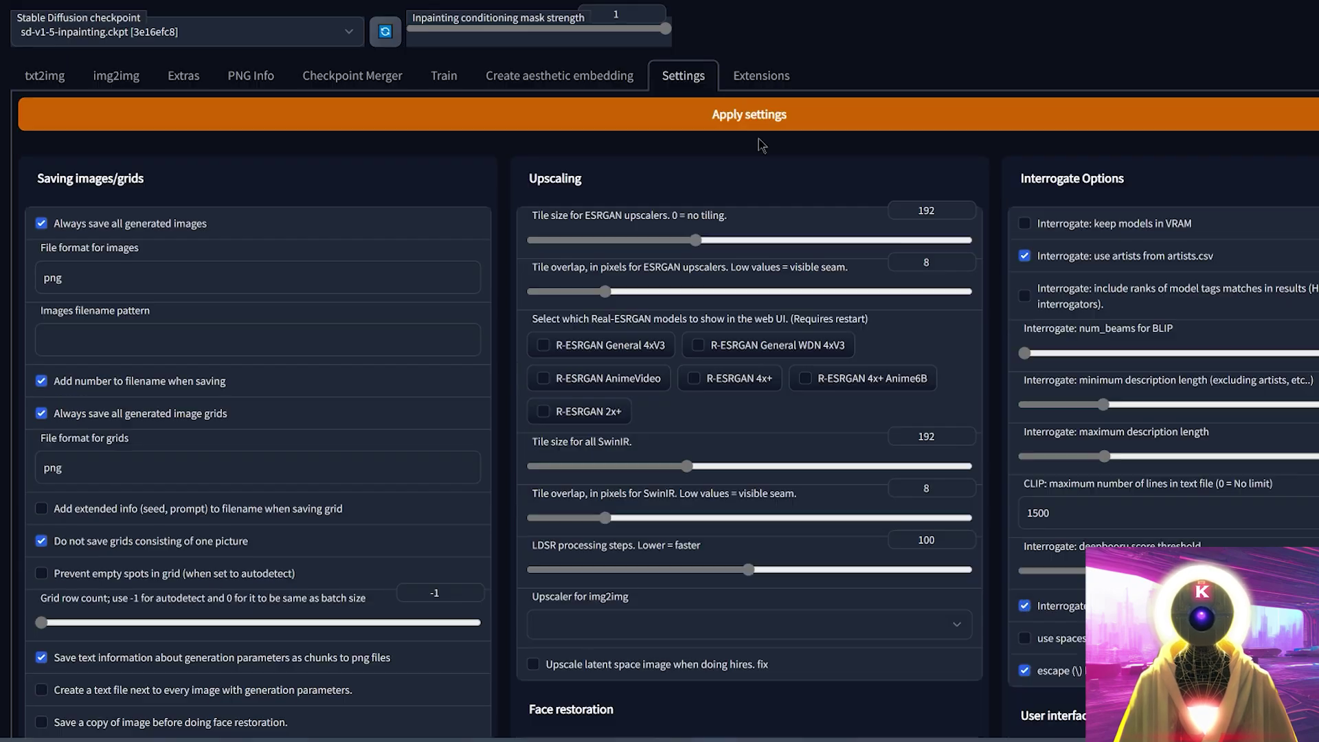
pyautogui.click(761, 120)
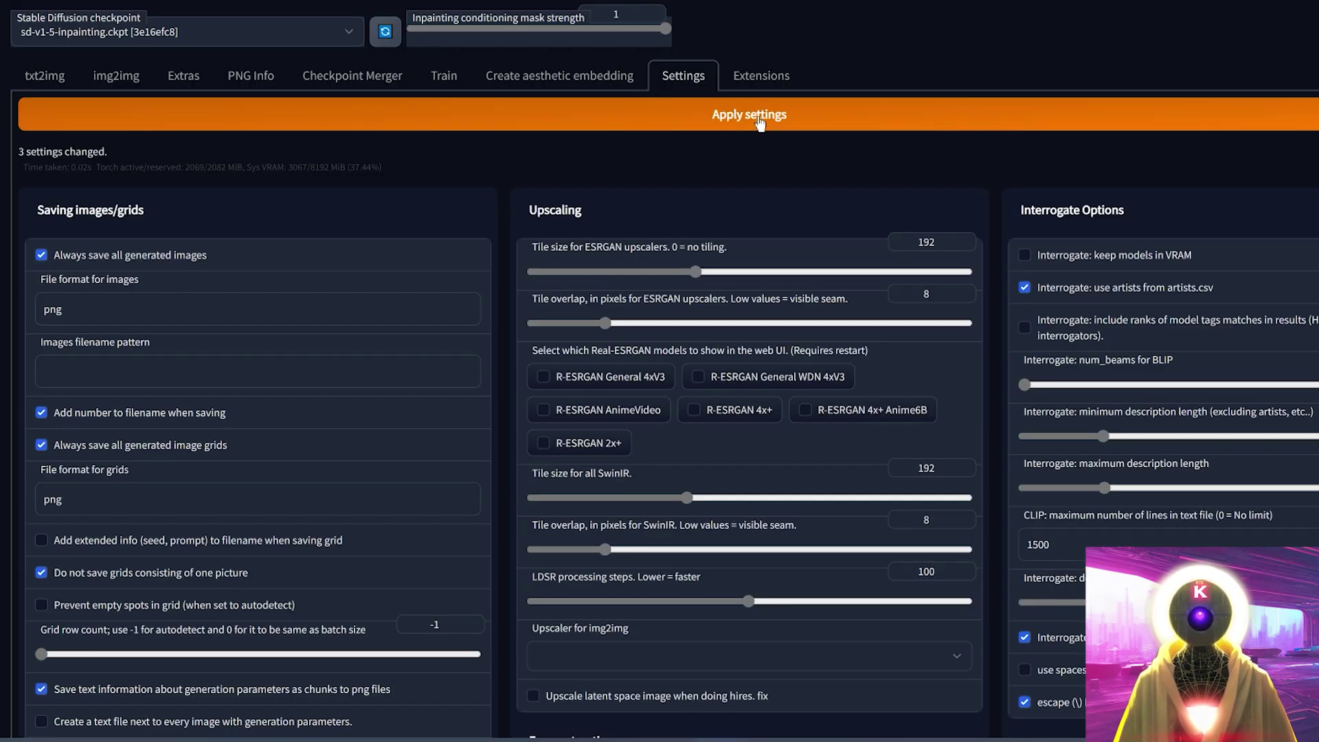
pyautogui.moveTo(439, 29)
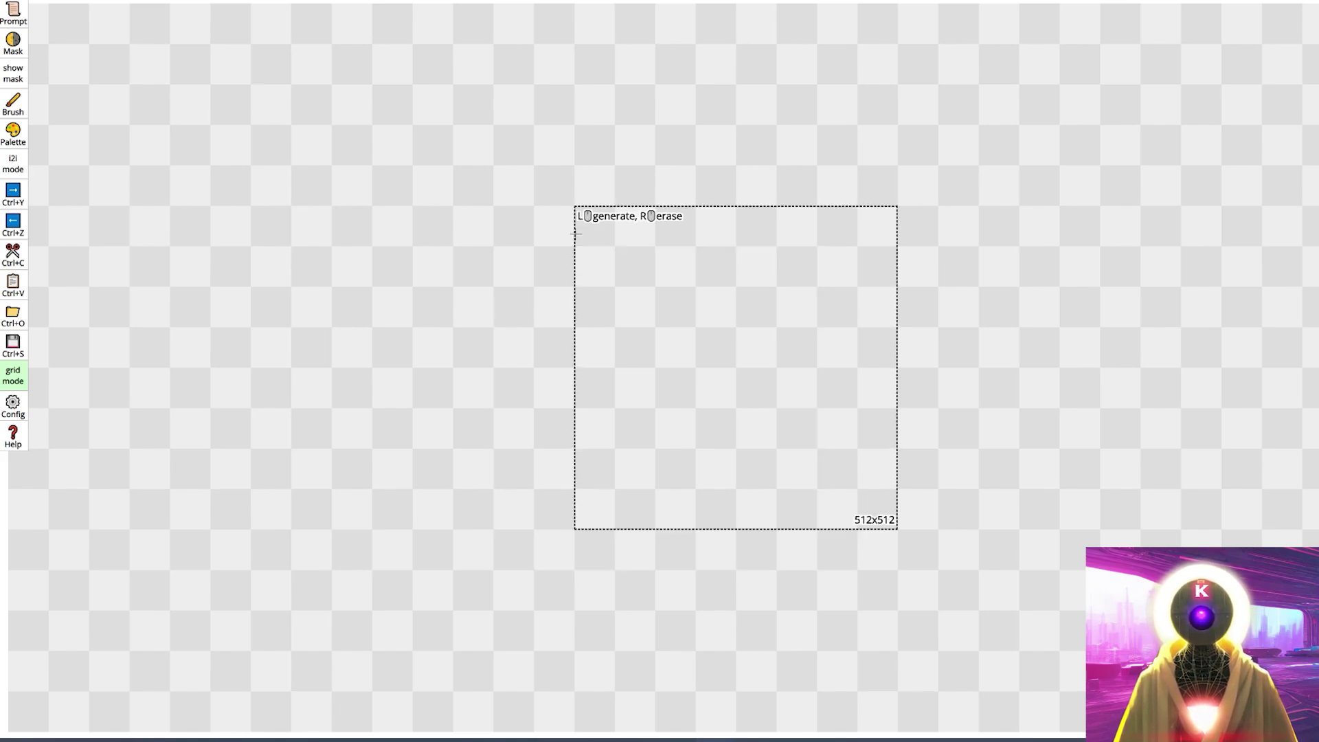
# Generate and accept a 512x640 image on the outpainting canvas with the default portrait prompt, and undo it.
pyautogui.click(577, 196)
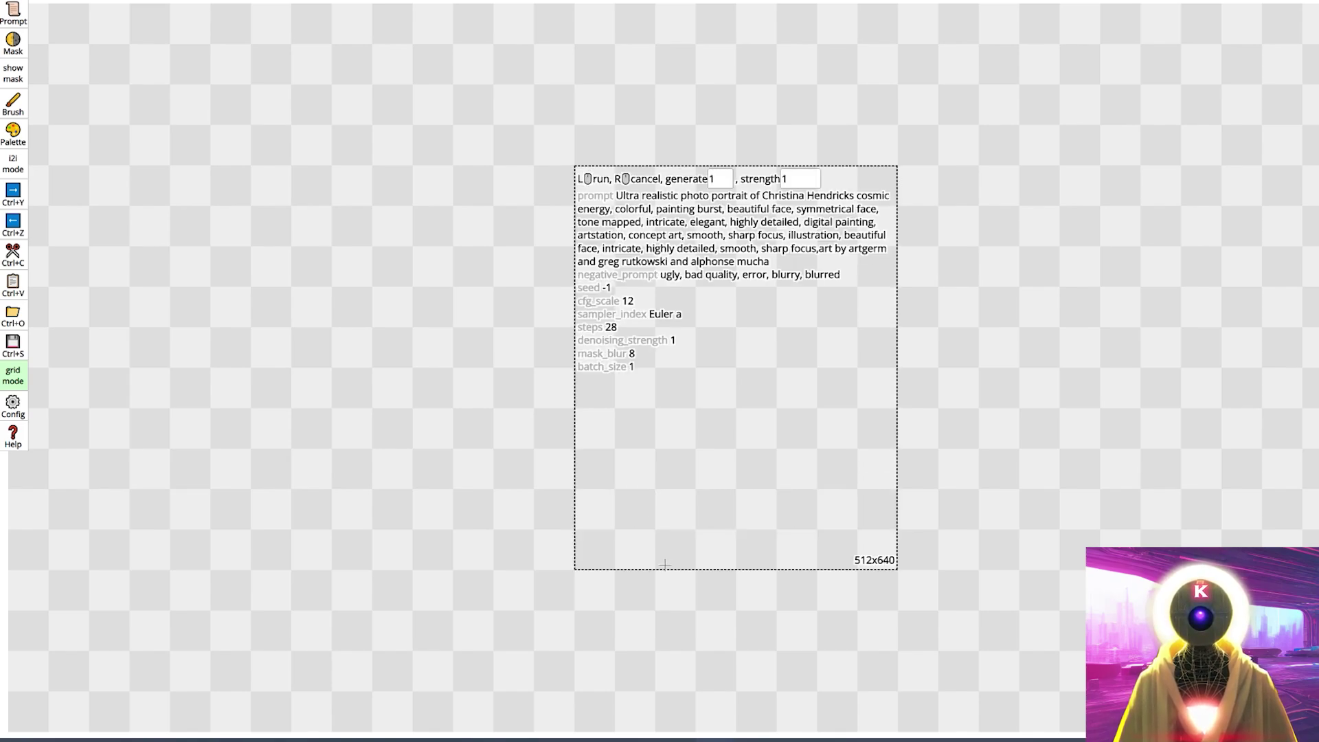
pyautogui.click(665, 565)
pyautogui.hotkey('alt', 'Tab')
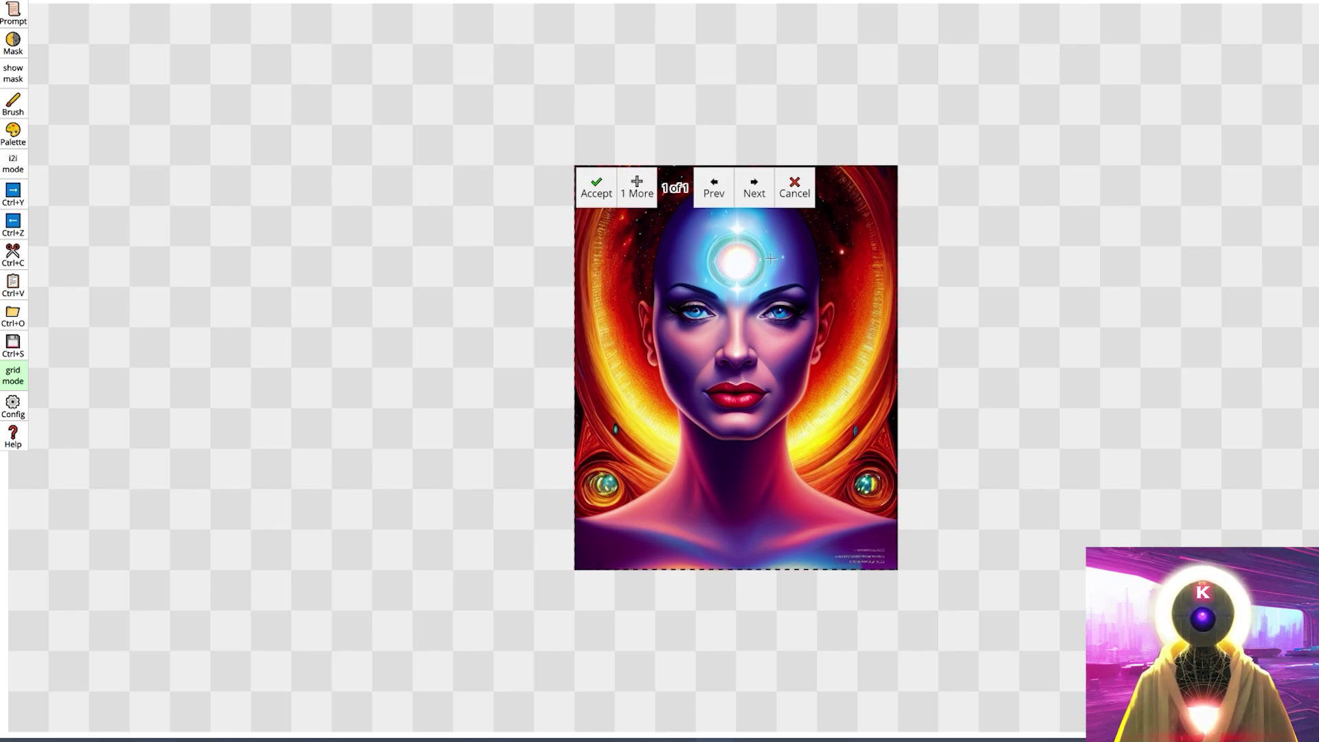
pyautogui.click(597, 187)
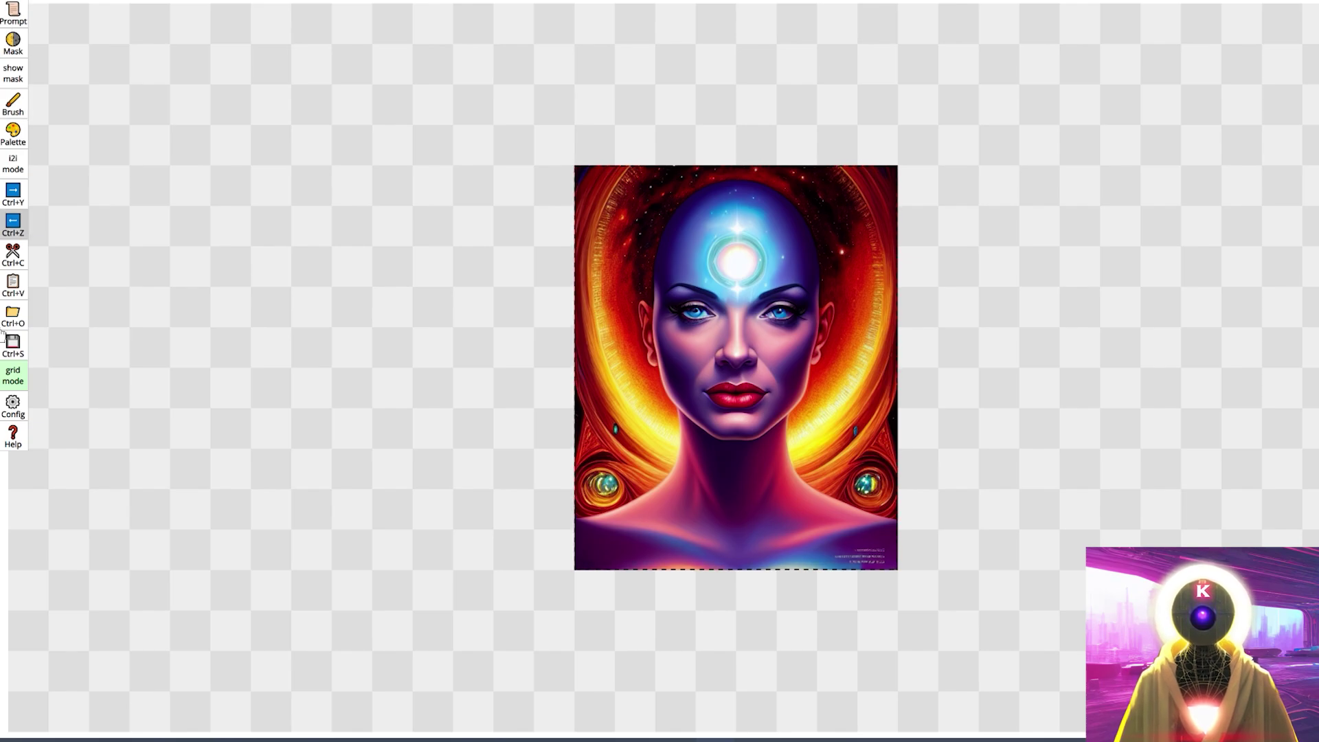
pyautogui.hotkey('ctrl', 'z')
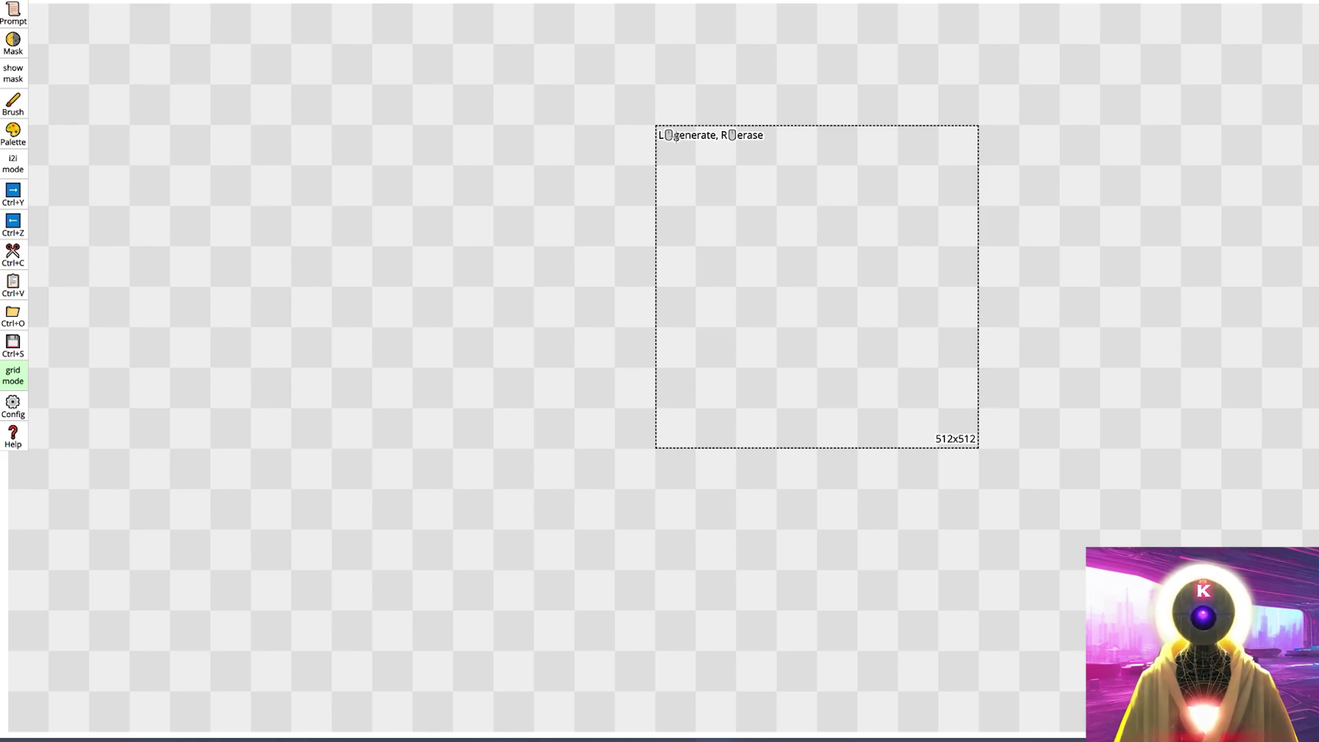
pyautogui.hotkey('ctrl', '-')
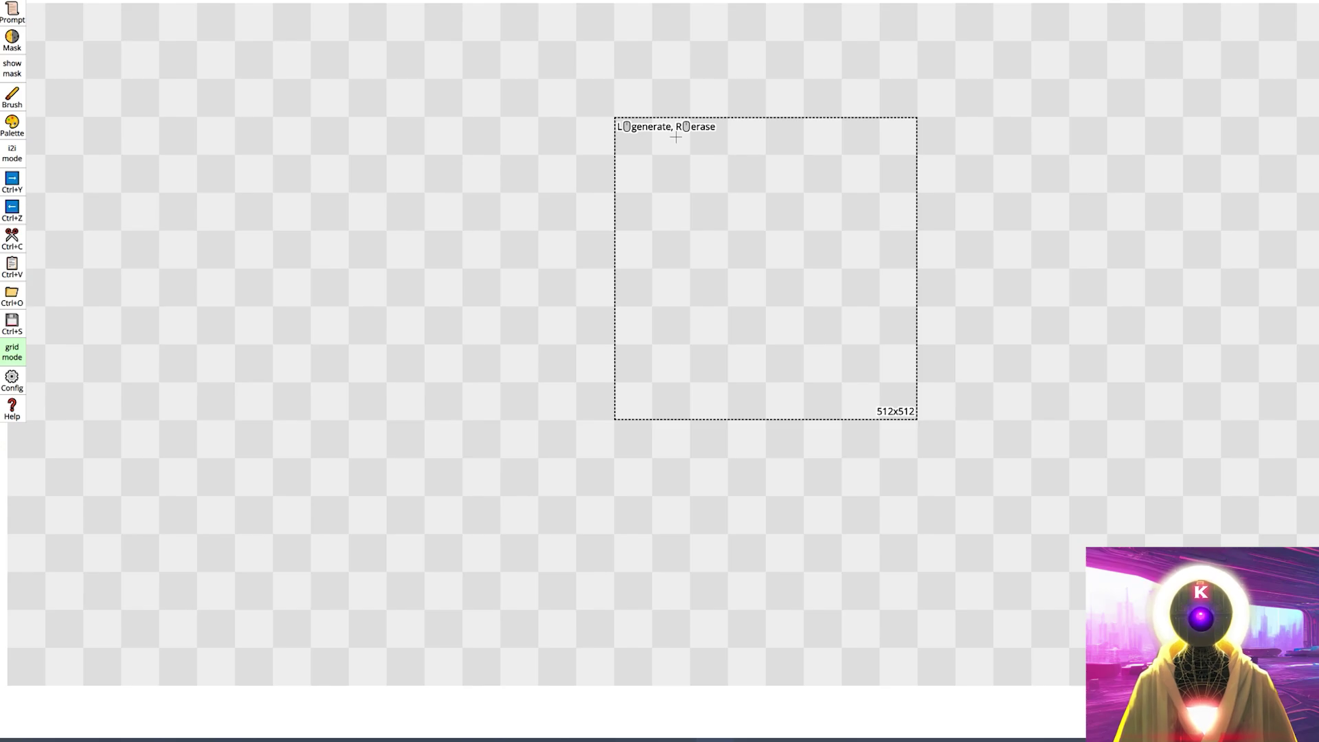
pyautogui.hotkey('ctrl', '-')
pyautogui.hotkey('ctrl', '-')
pyautogui.hotkey('ctrl', '-')
pyautogui.hotkey('ctrl', '-')
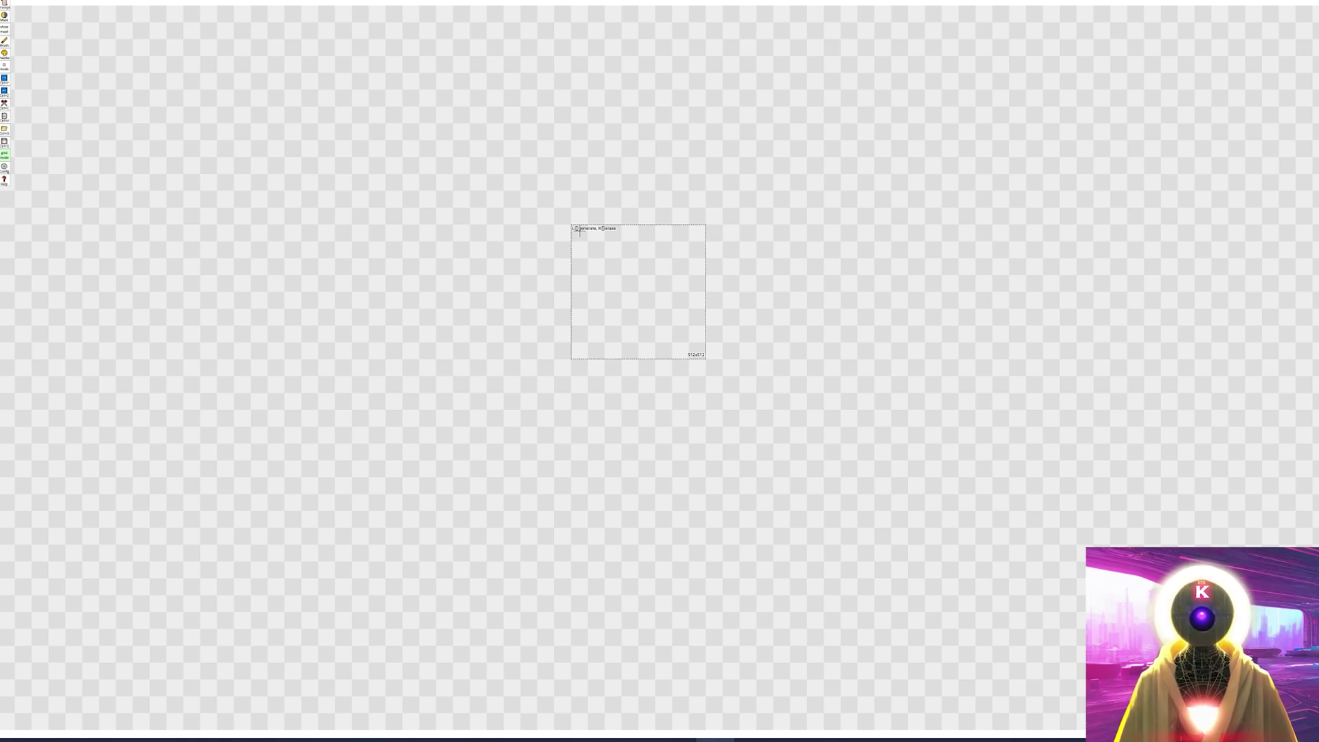
pyautogui.hotkey('ctrl', '+')
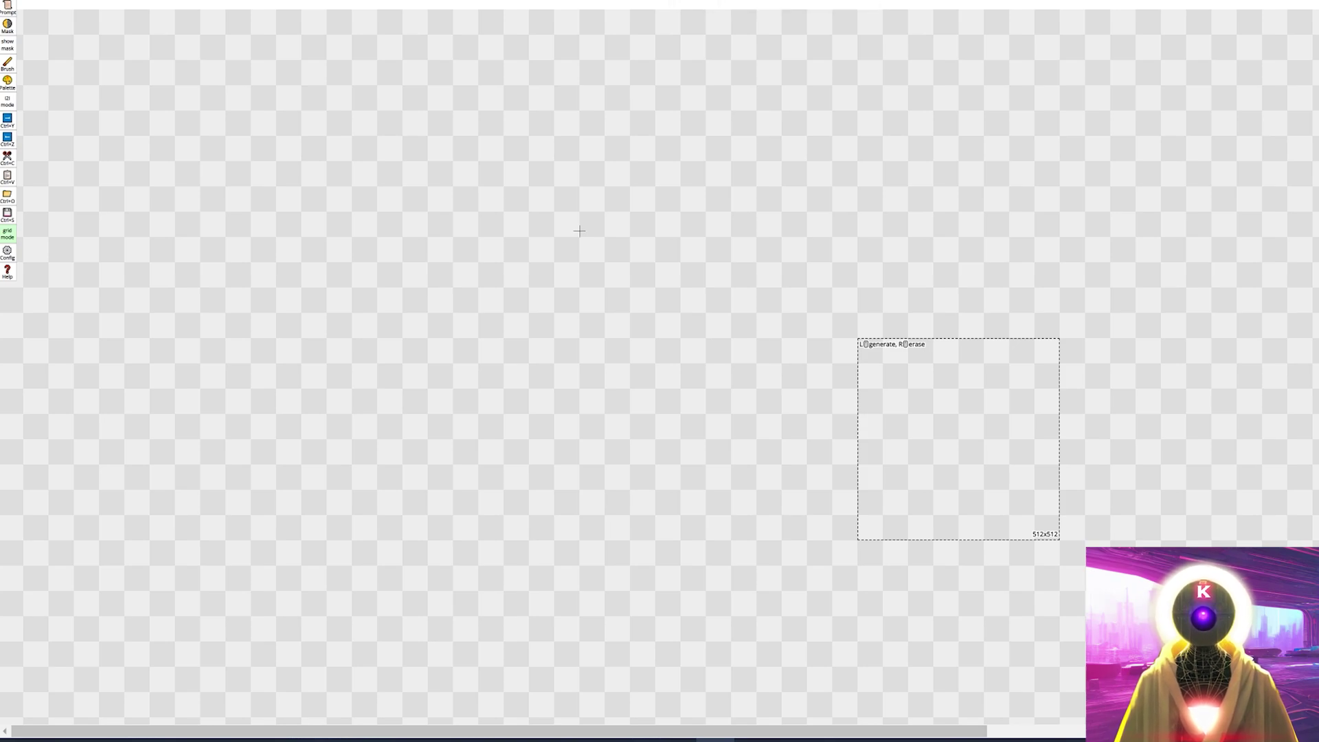
pyautogui.hotkey('ctrl', '+')
pyautogui.hotkey('ctrl', '+')
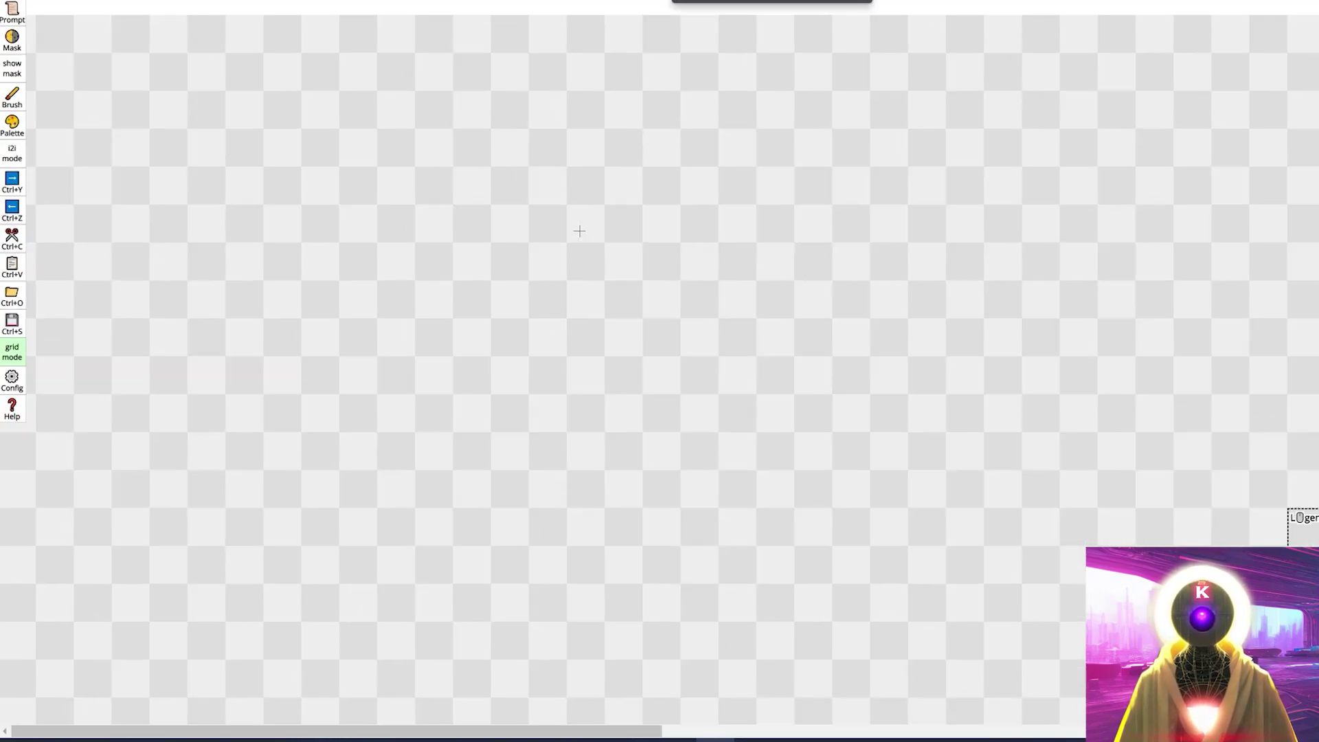
pyautogui.hotkey('ctrl', '+')
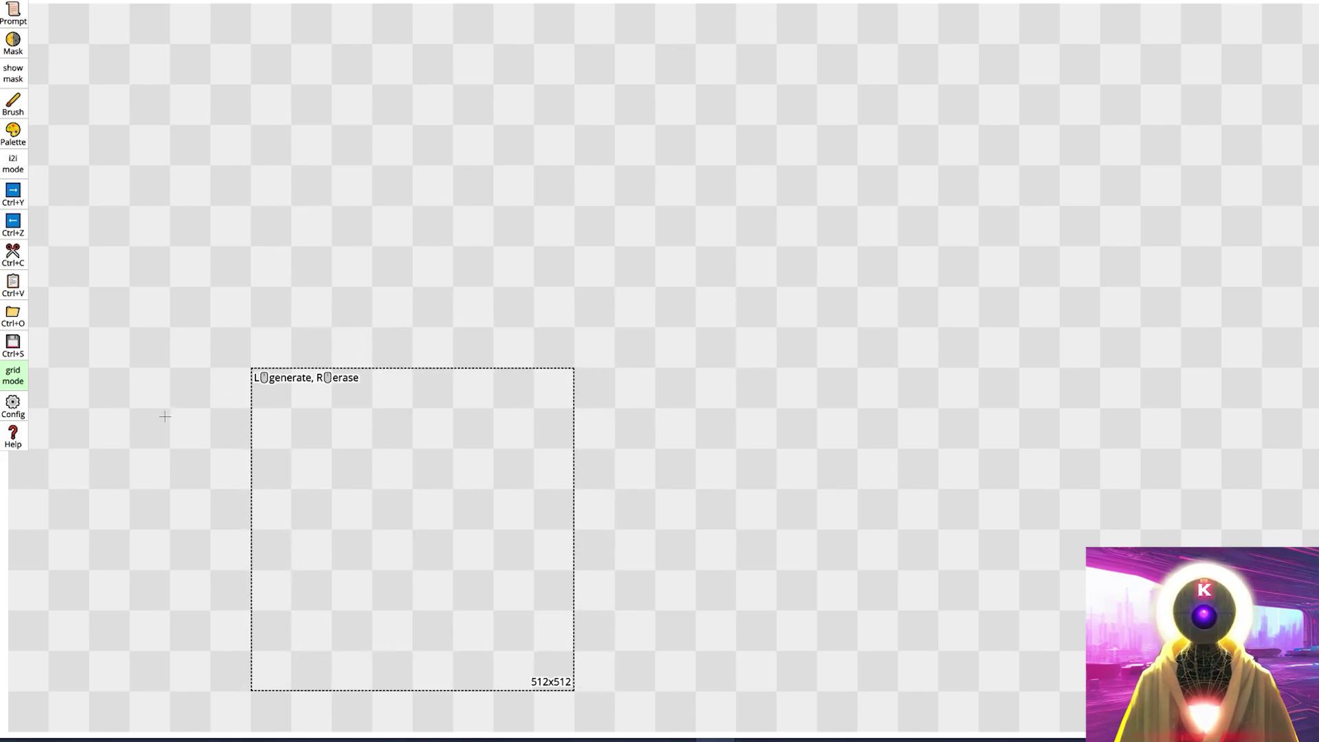
# Read the canvas help notes on normal, mask, brush and Img2Img modes, then close them.
pyautogui.click(13, 445)
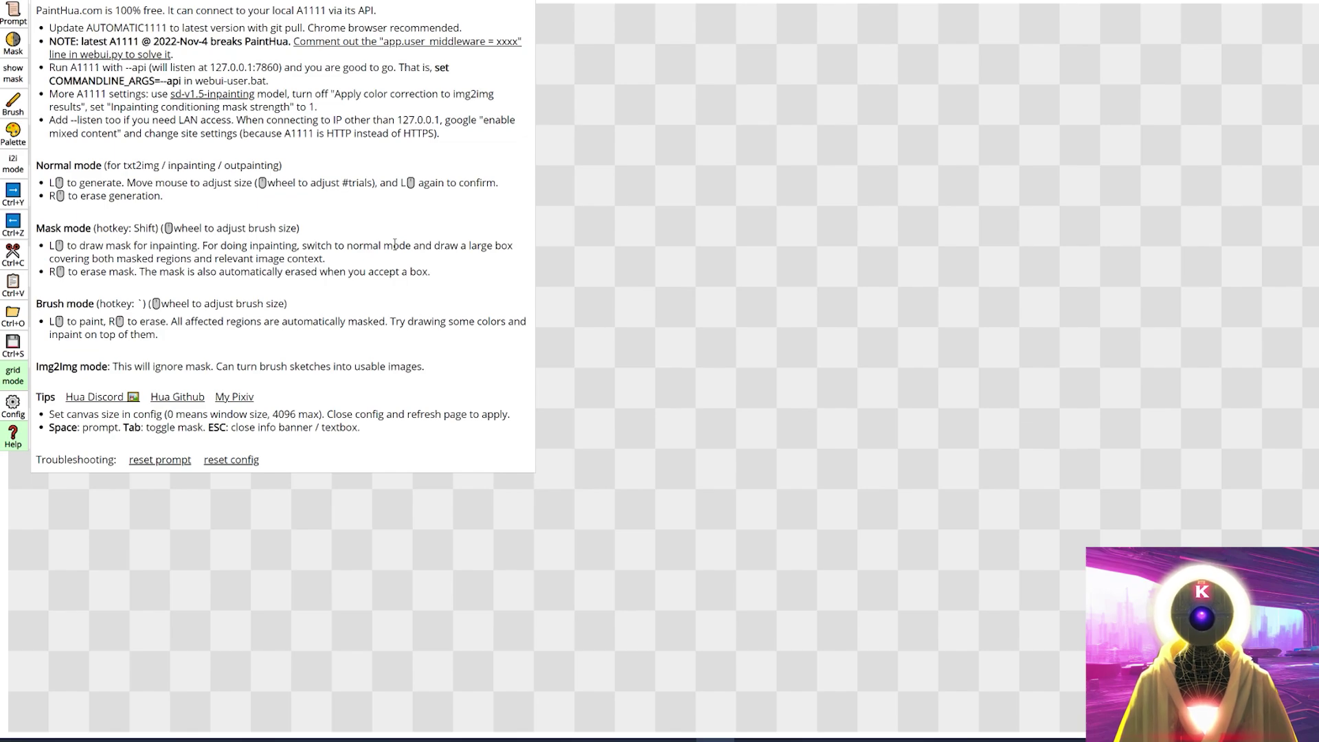
pyautogui.moveTo(49, 41); pyautogui.dragTo(235, 44)
pyautogui.click(235, 44)
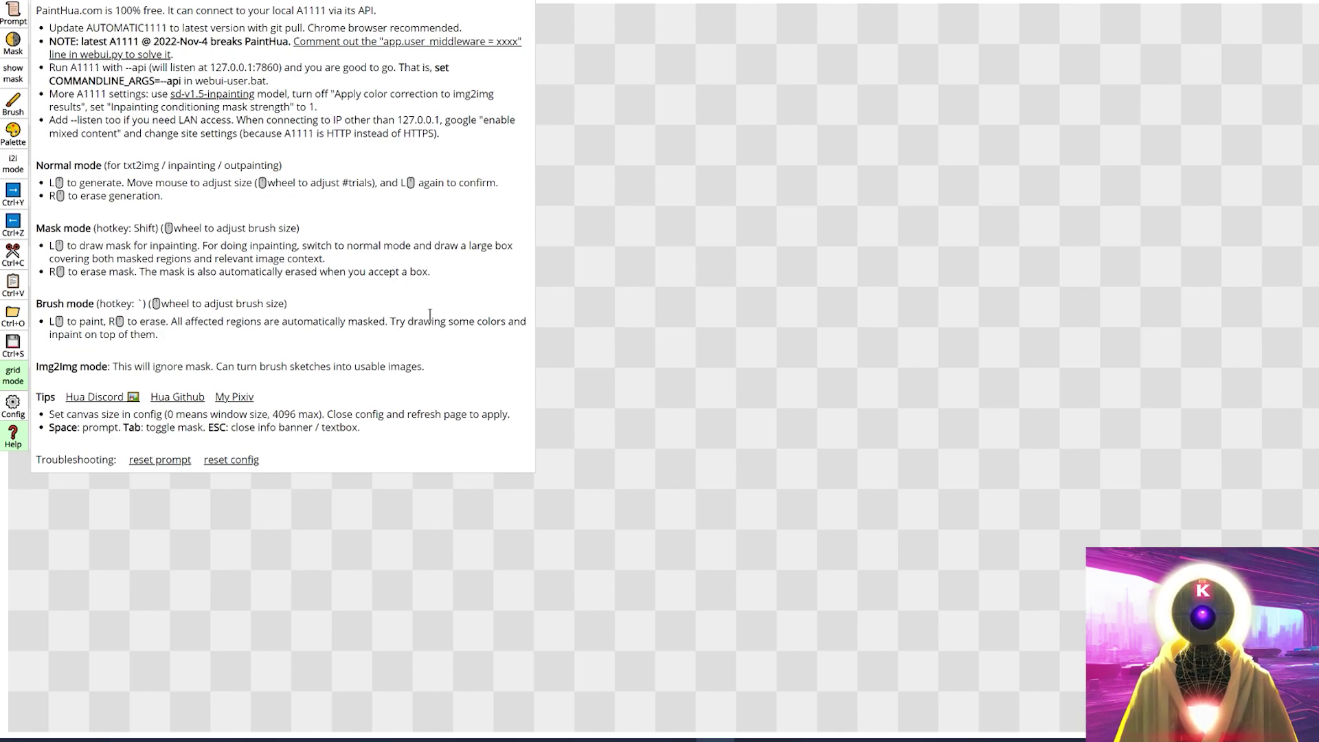
pyautogui.press('Escape')
# Open the prompt settings and examine the prompt text and the quotation marks enclosing it.
pyautogui.click(14, 13)
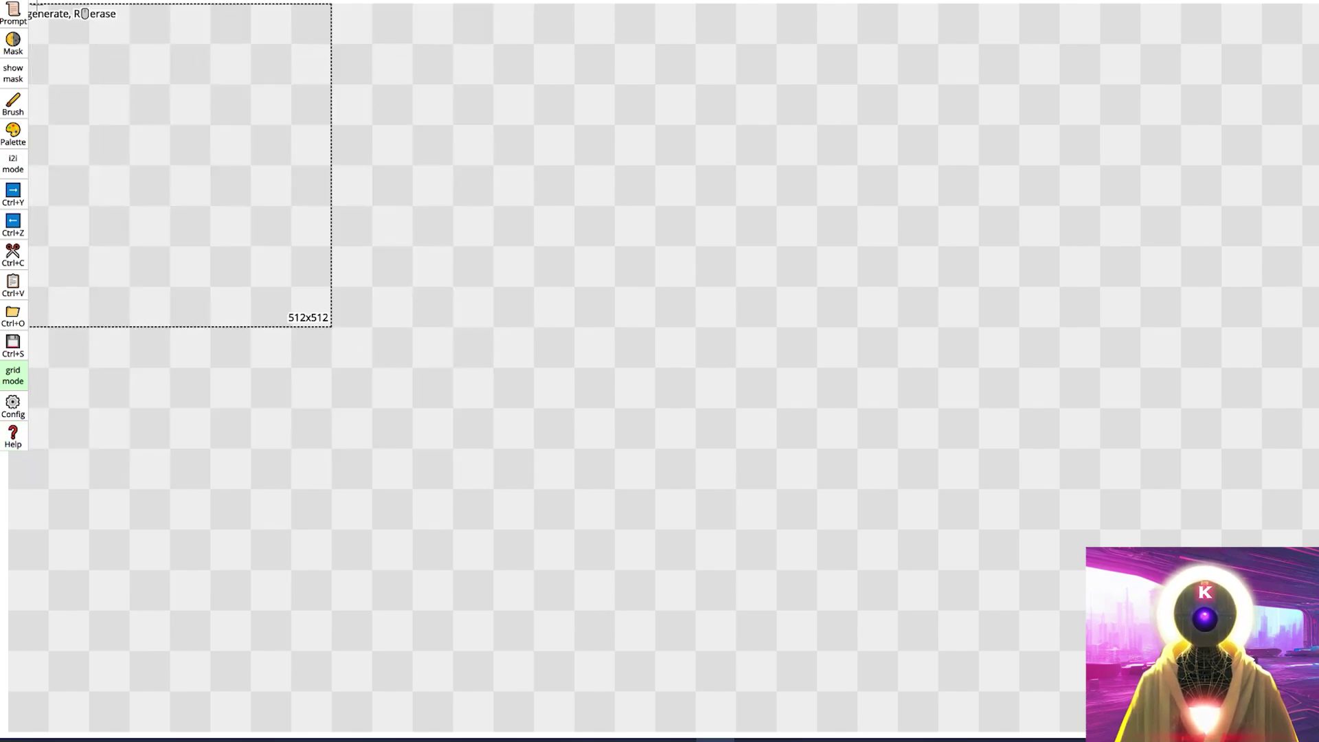
pyautogui.click(17, 13)
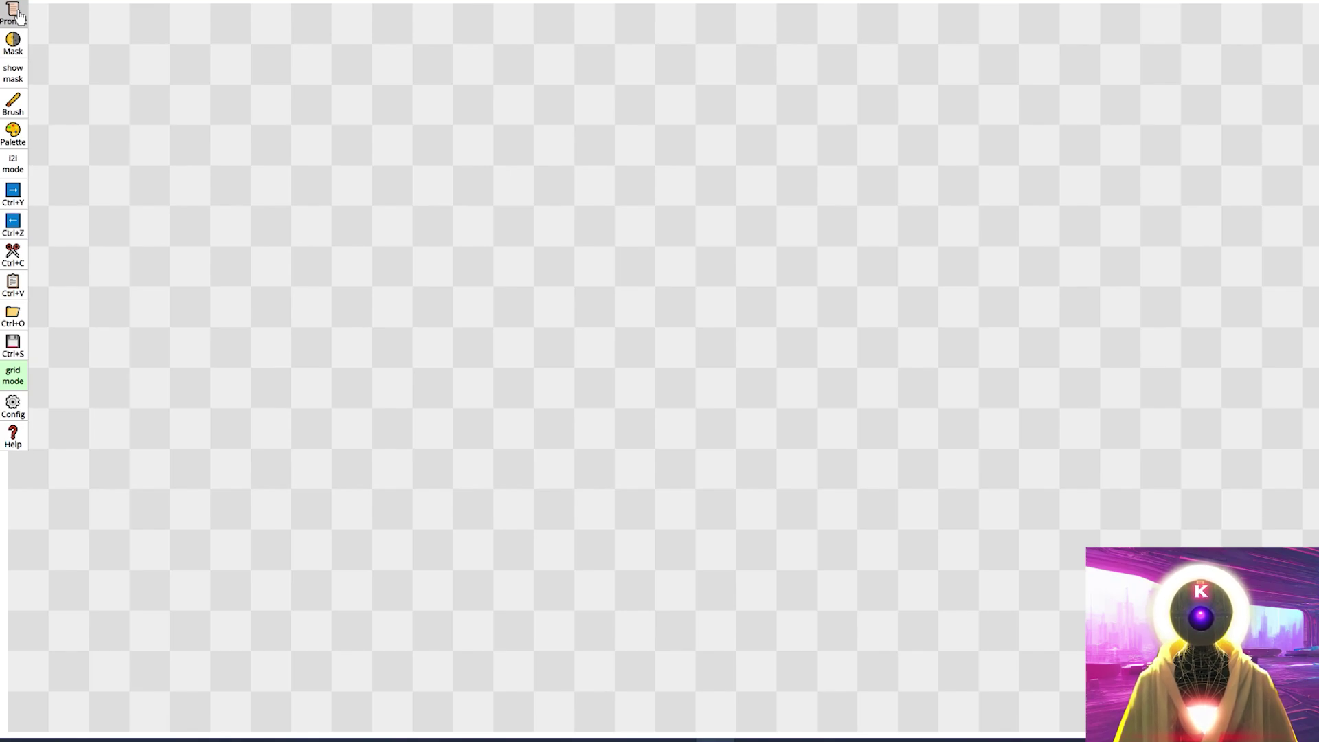
pyautogui.click(14, 12)
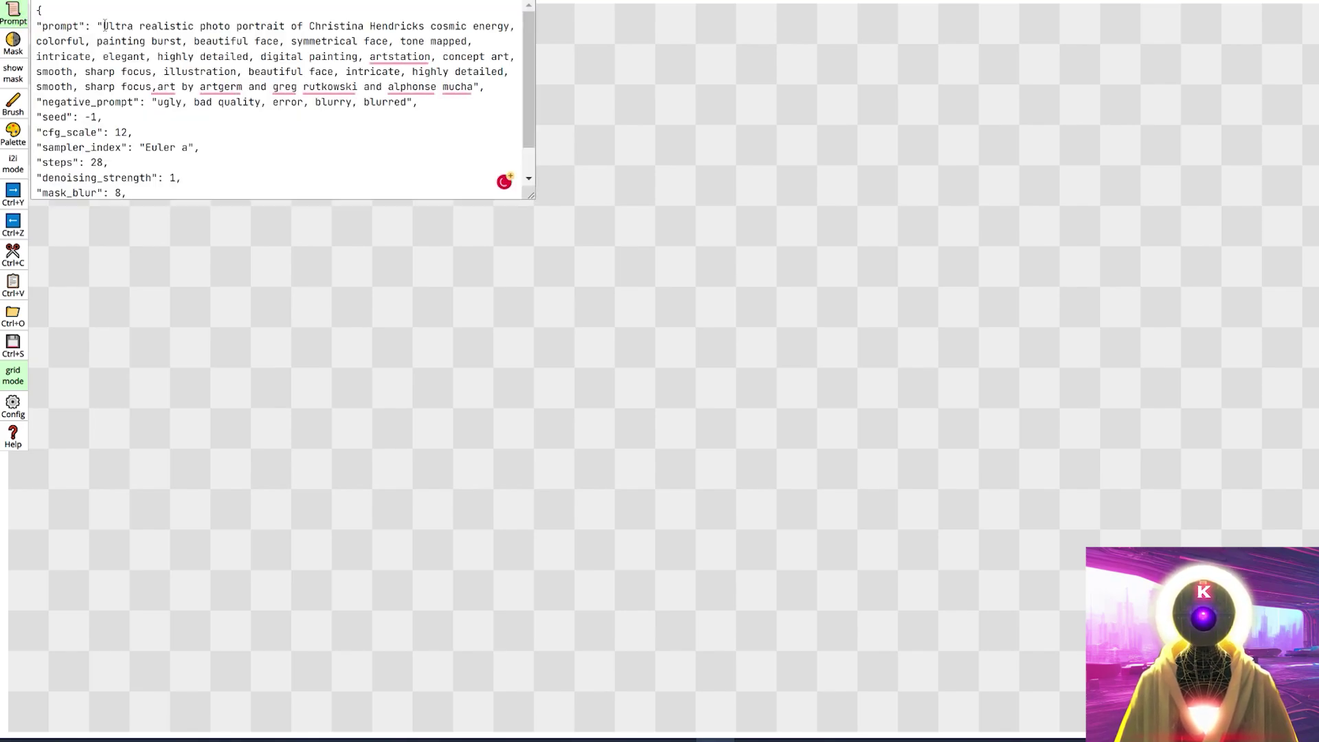
pyautogui.moveTo(102, 25); pyautogui.dragTo(479, 86)
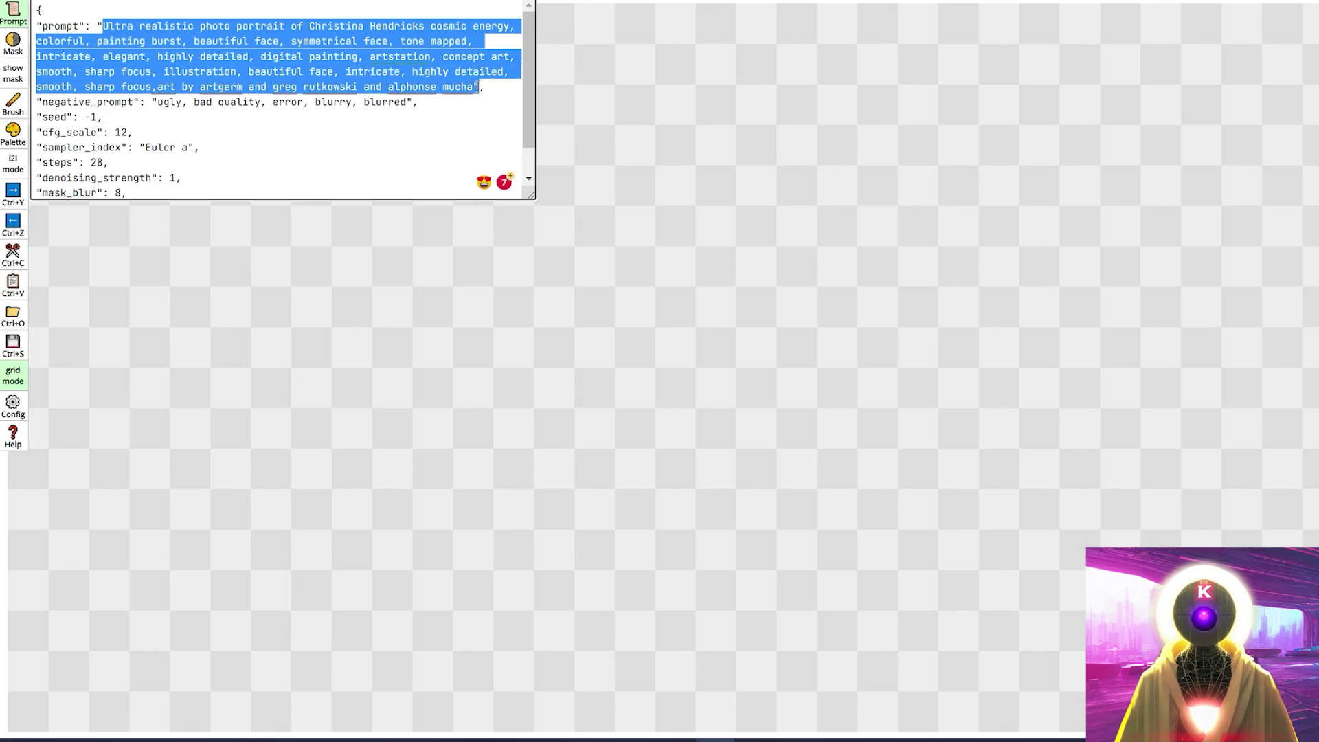
pyautogui.click(509, 57)
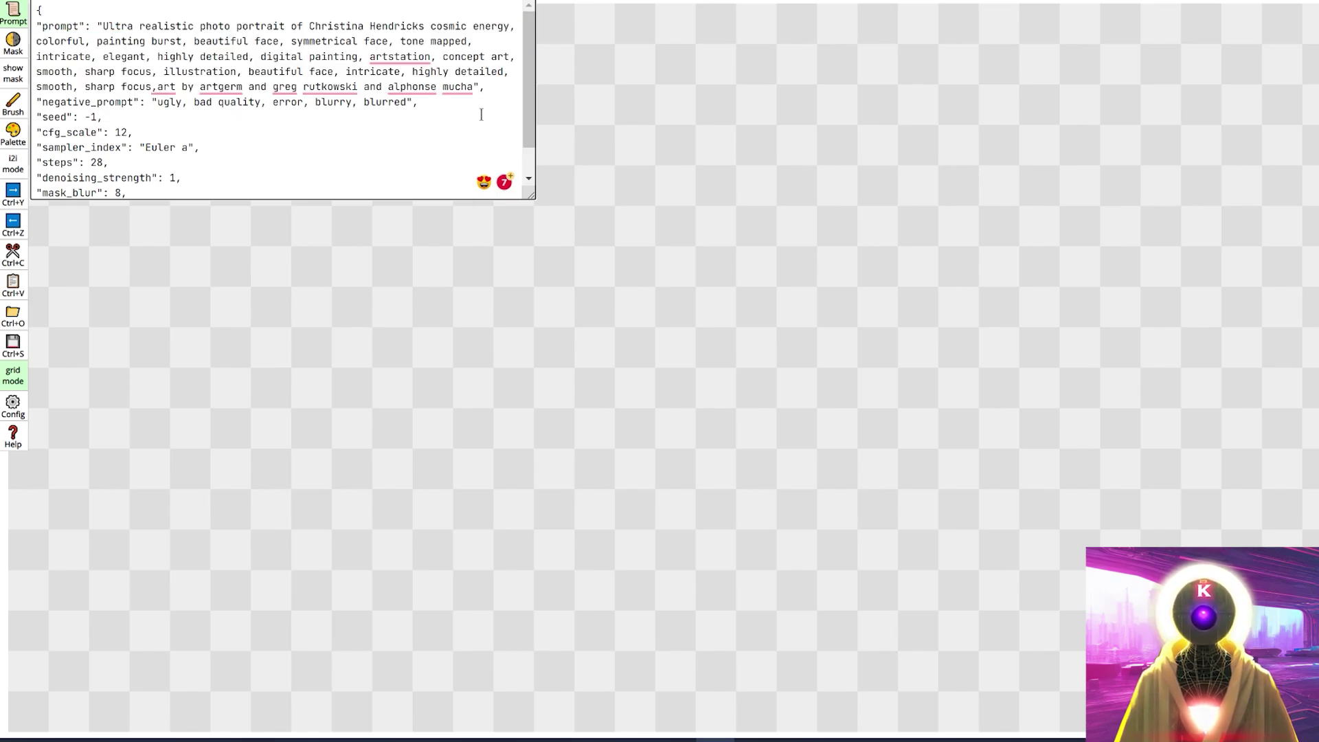
pyautogui.moveTo(473, 86); pyautogui.dragTo(479, 86)
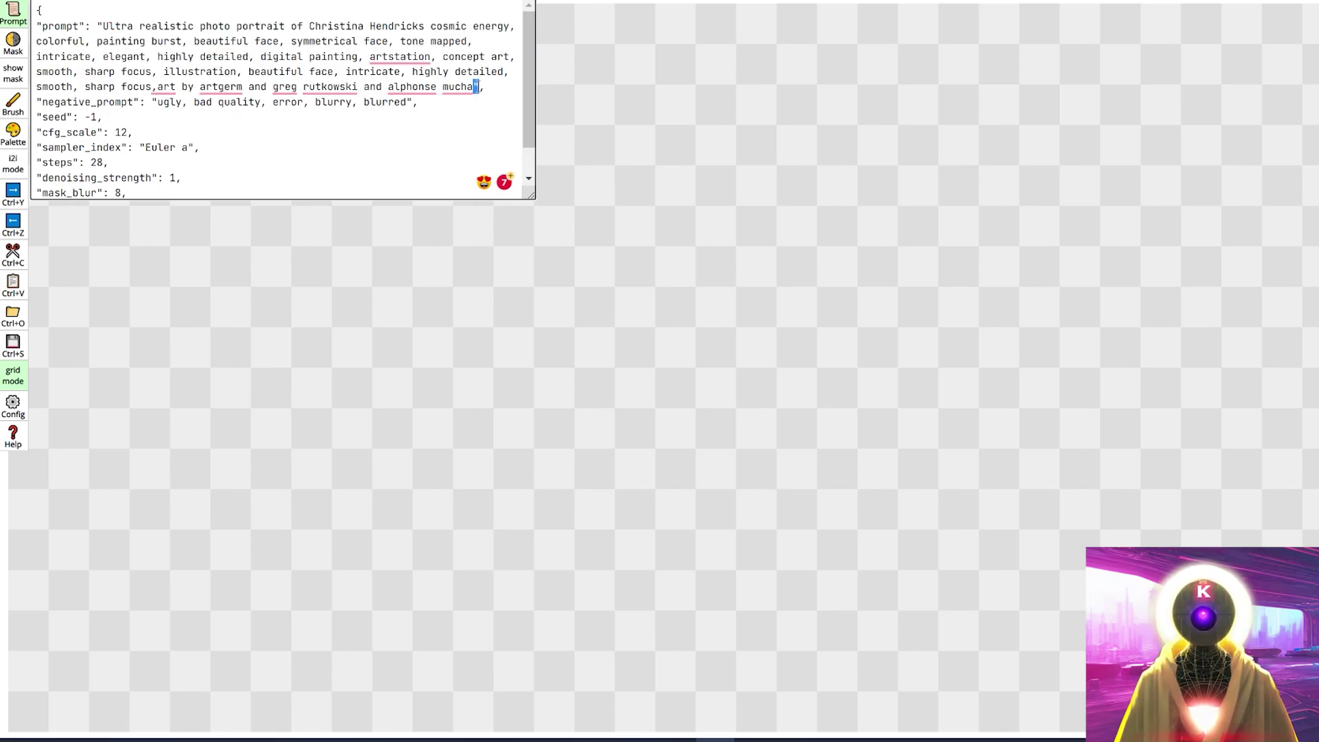
pyautogui.moveTo(97, 26); pyautogui.dragTo(103, 26)
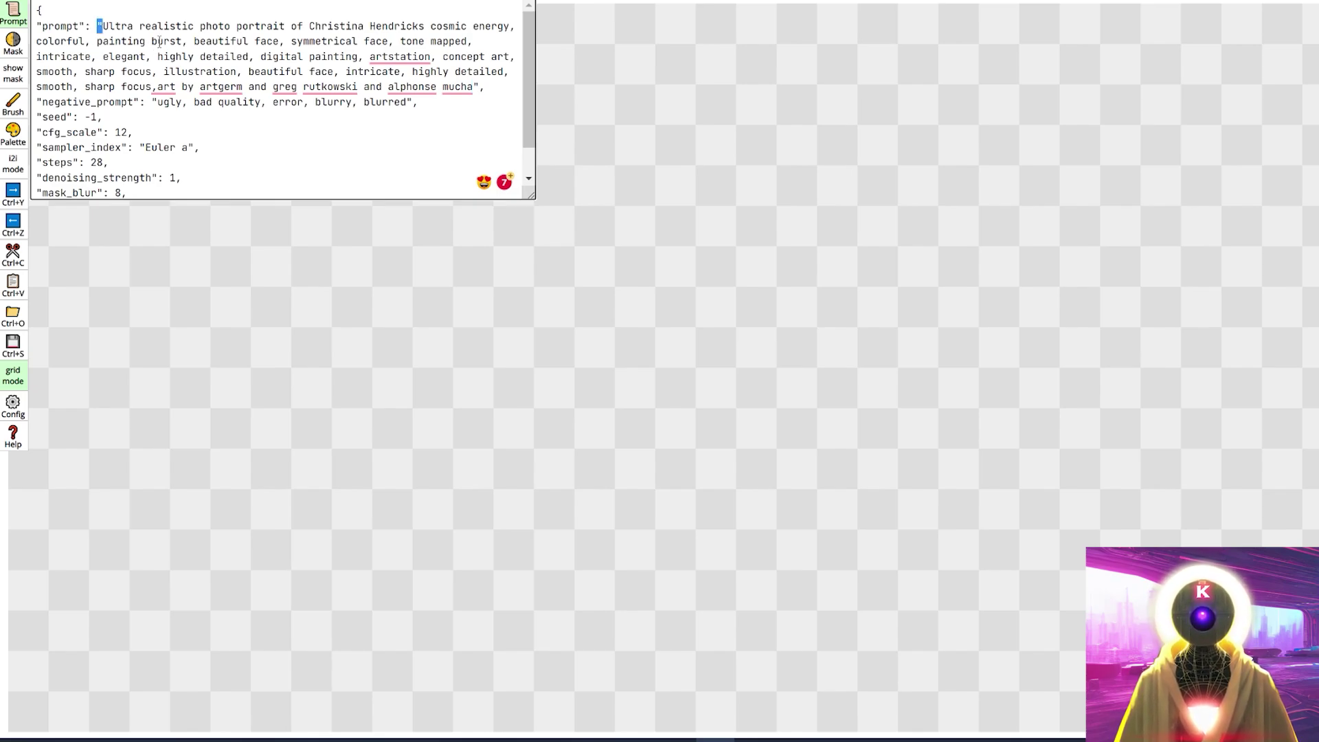
pyautogui.click(480, 106)
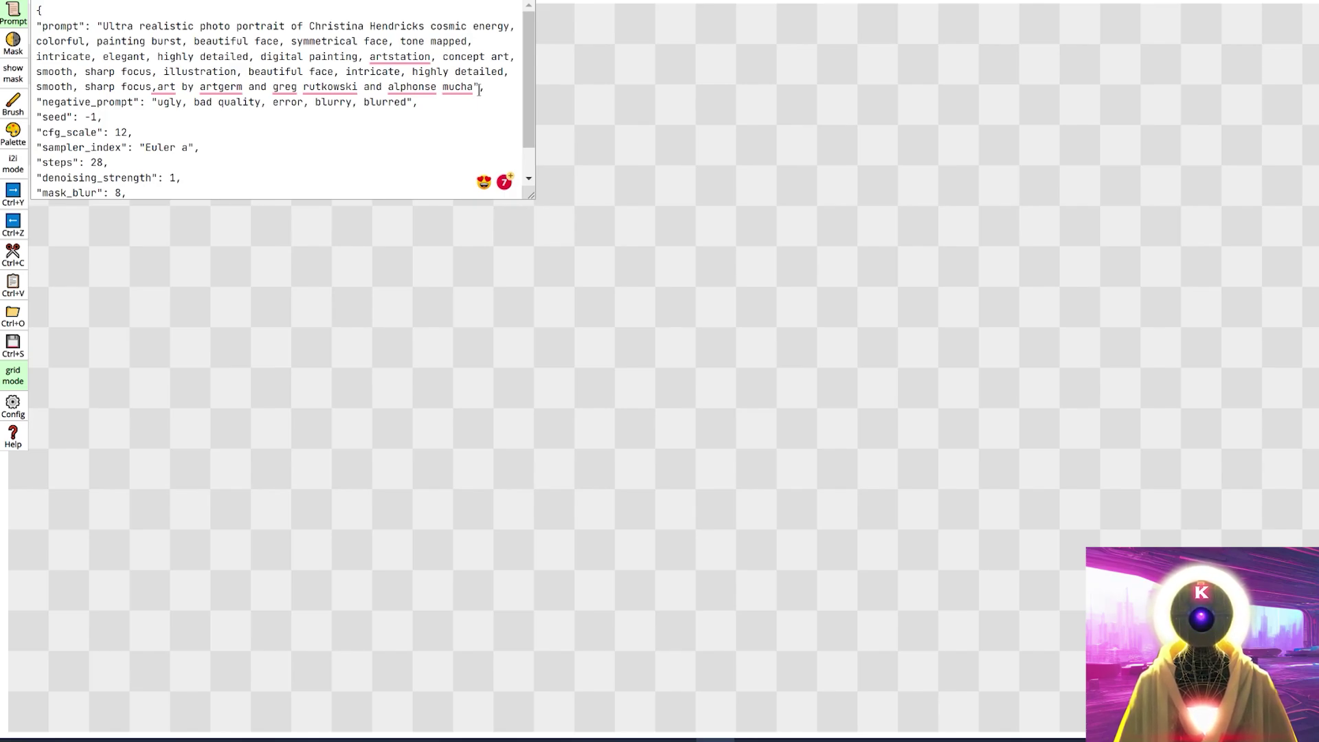
pyautogui.rightClick(454, 92)
pyautogui.click(390, 140)
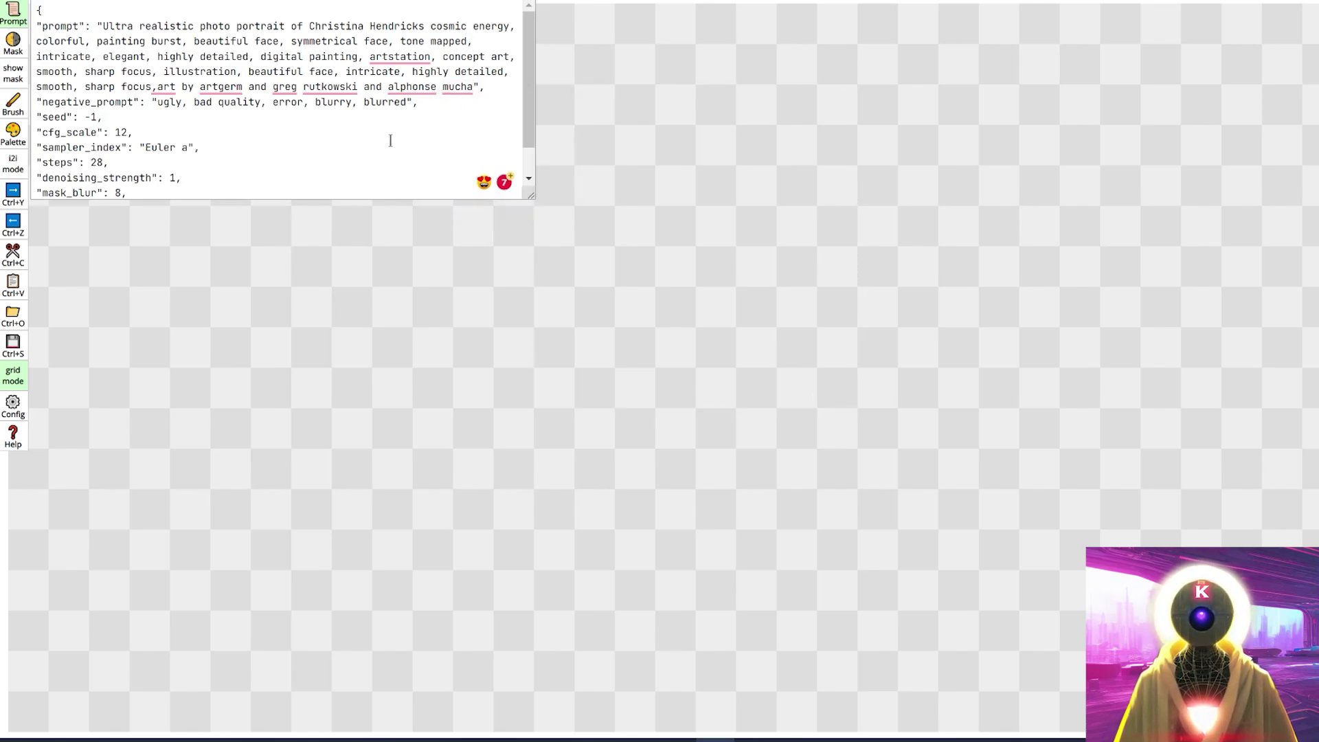
# Review the negative prompt, seed, cfg_scale, sampler_index, steps, denoising_strength and mask_blur values, then close the prompt settings.
pyautogui.click(90, 101)
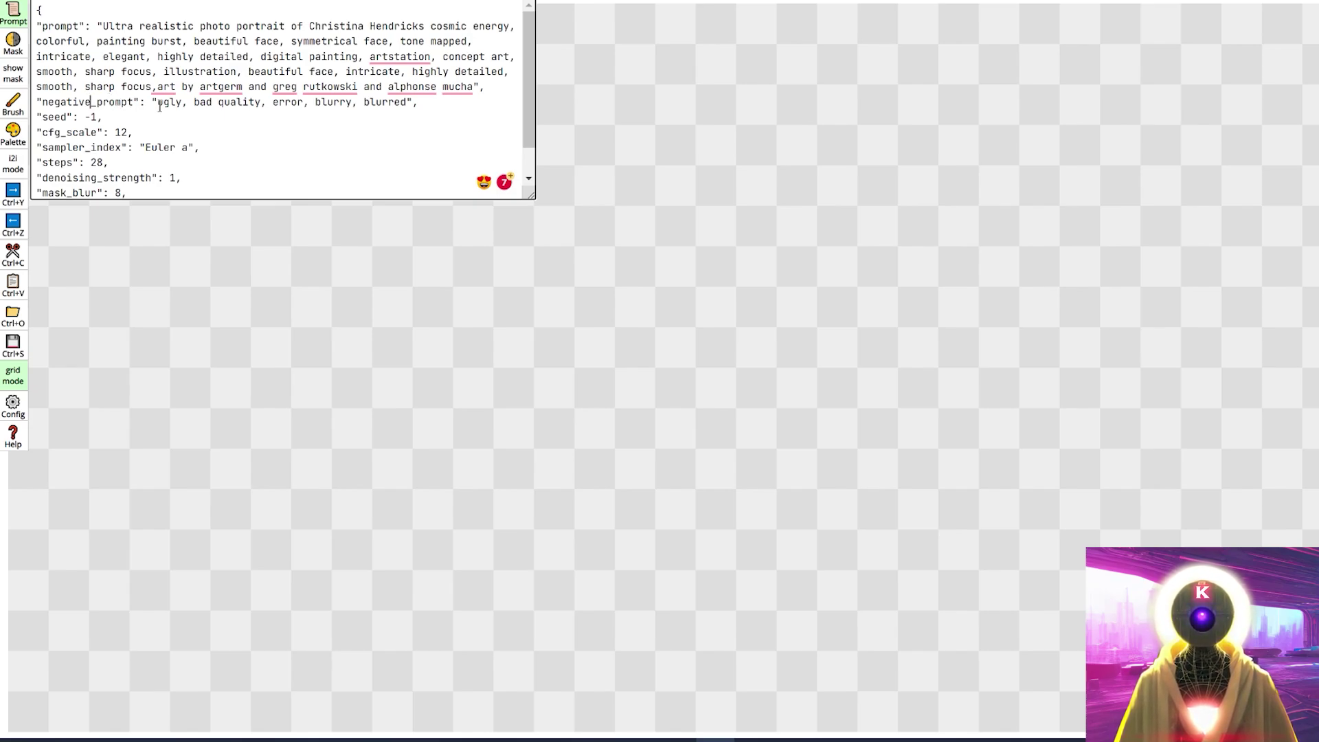
pyautogui.moveTo(158, 104); pyautogui.dragTo(405, 108)
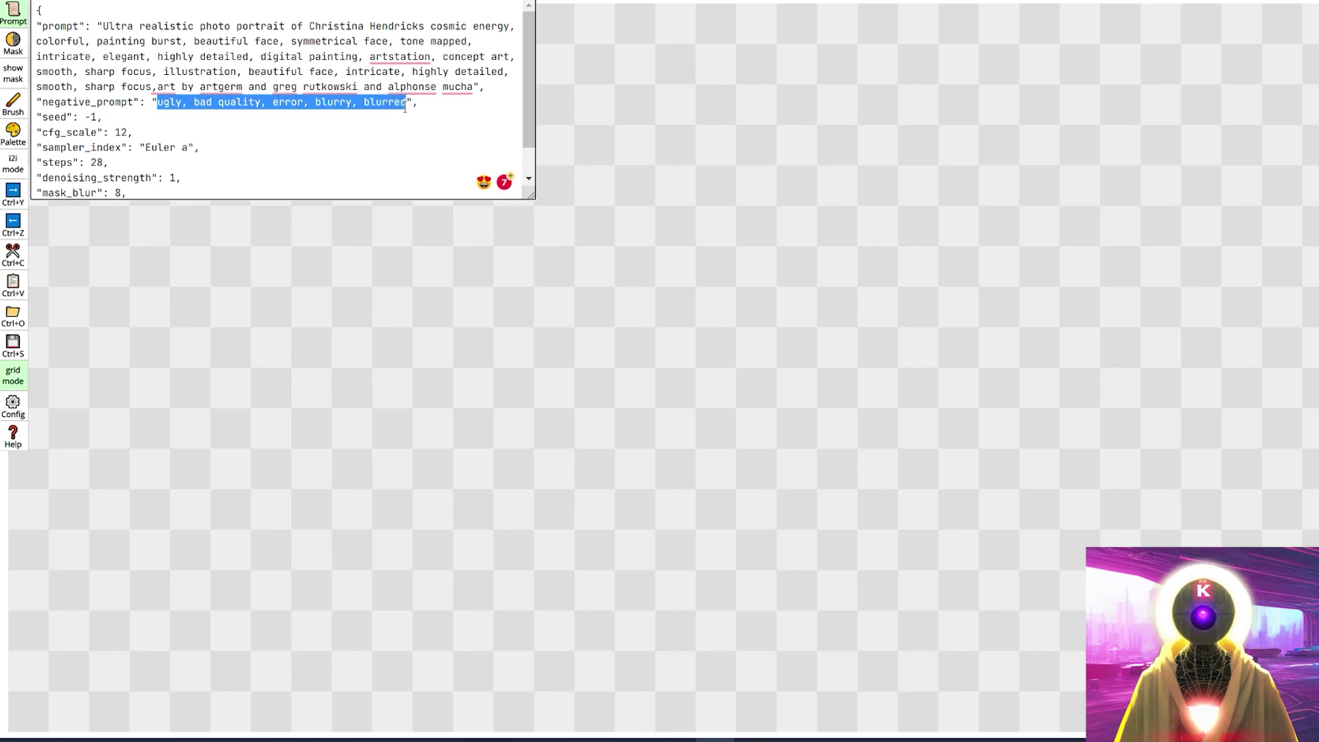
pyautogui.moveTo(84, 117); pyautogui.dragTo(97, 117)
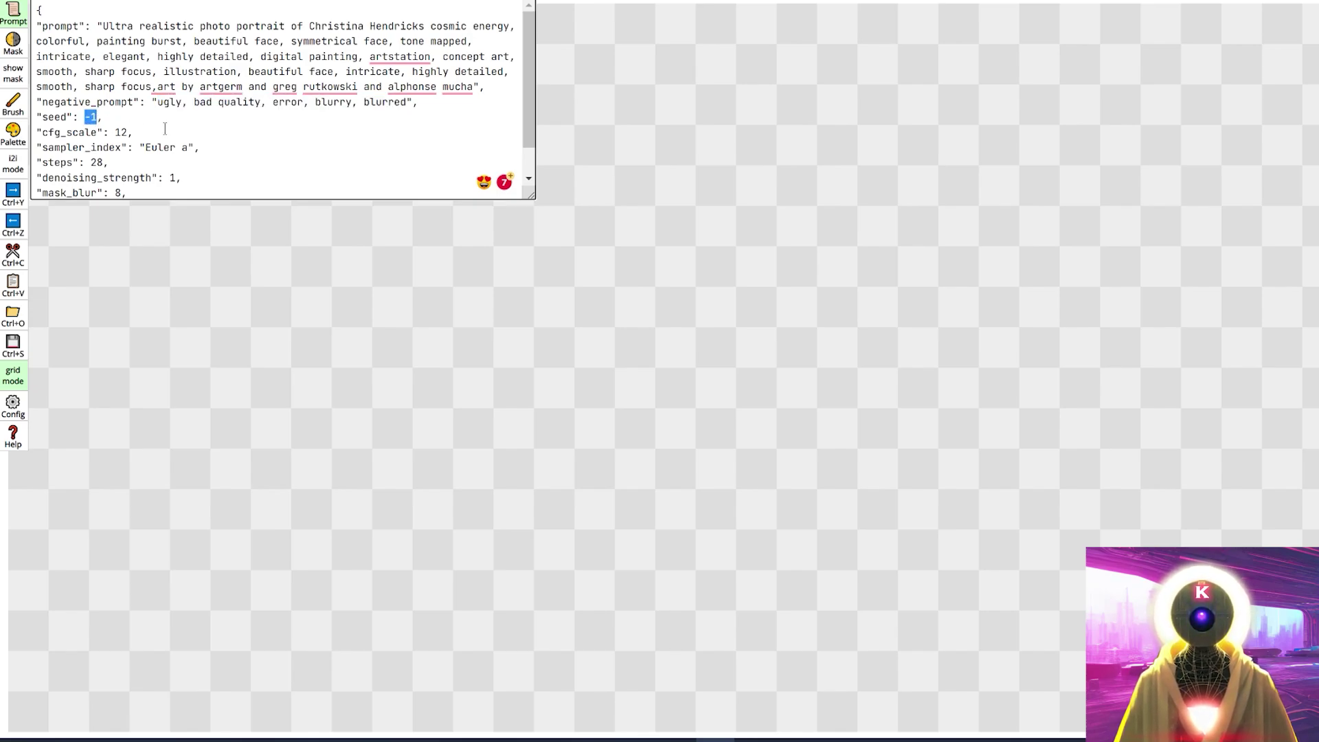
pyautogui.click(120, 132)
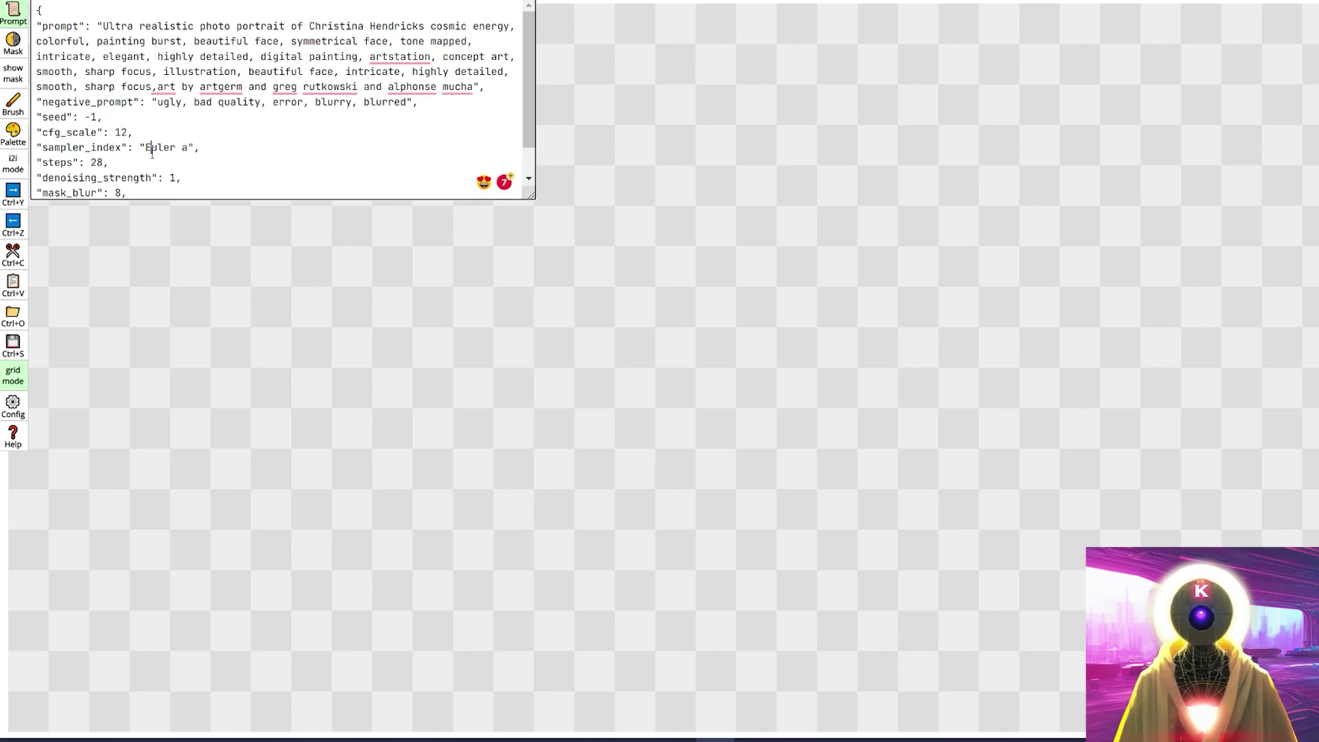
pyautogui.moveTo(145, 151); pyautogui.dragTo(188, 151)
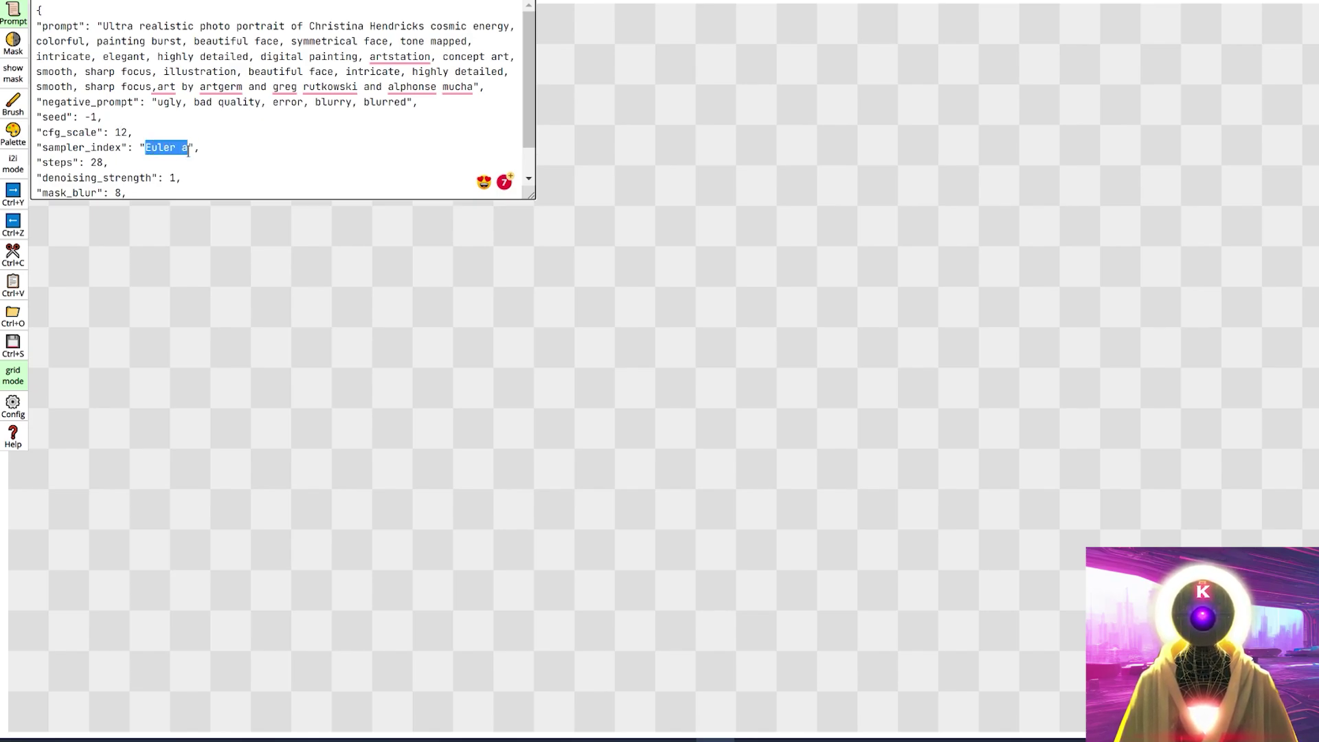
pyautogui.click(102, 162)
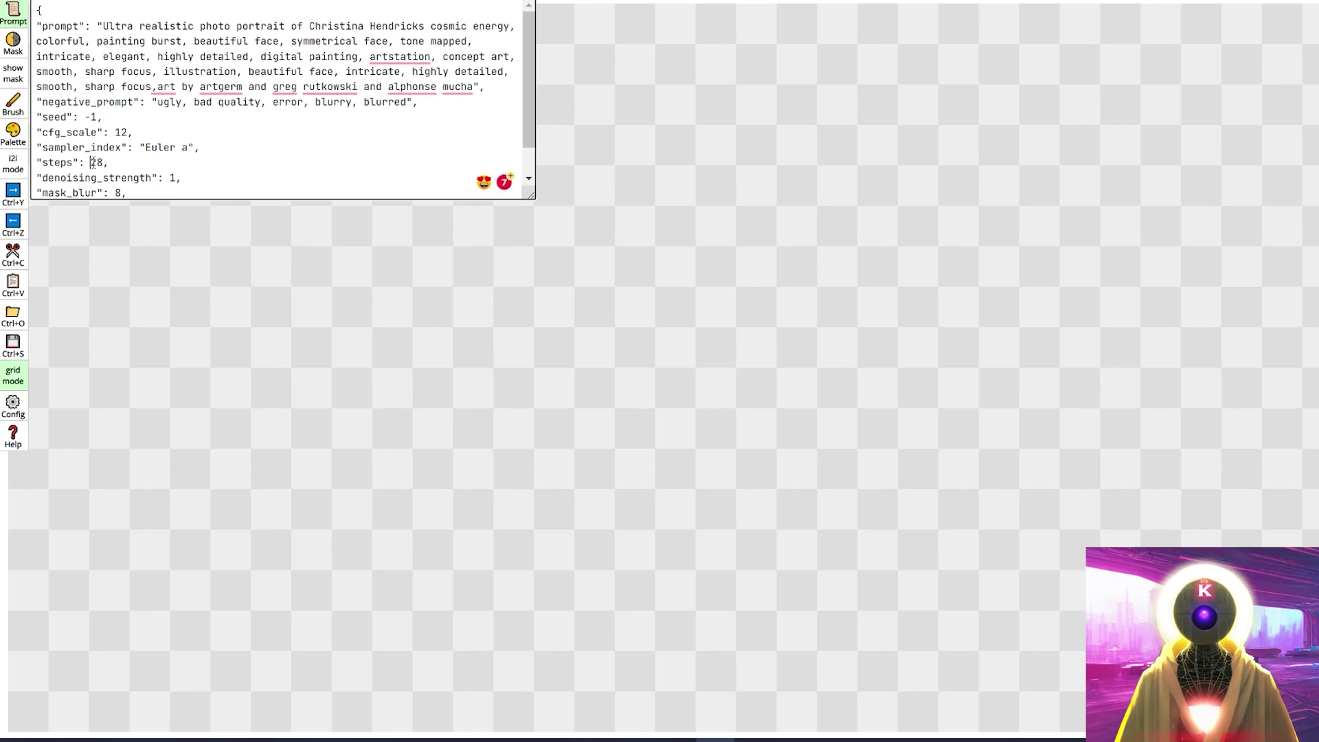
pyautogui.click(165, 178)
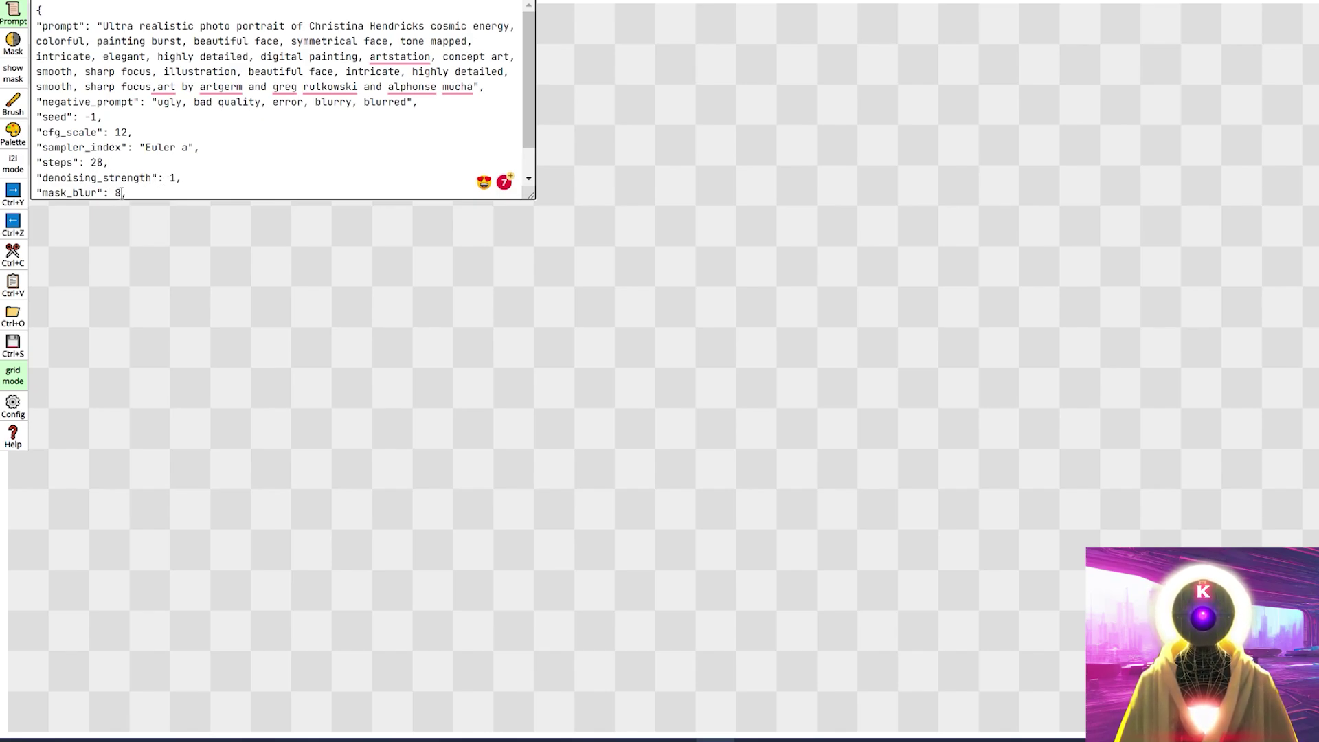
pyautogui.click(122, 192)
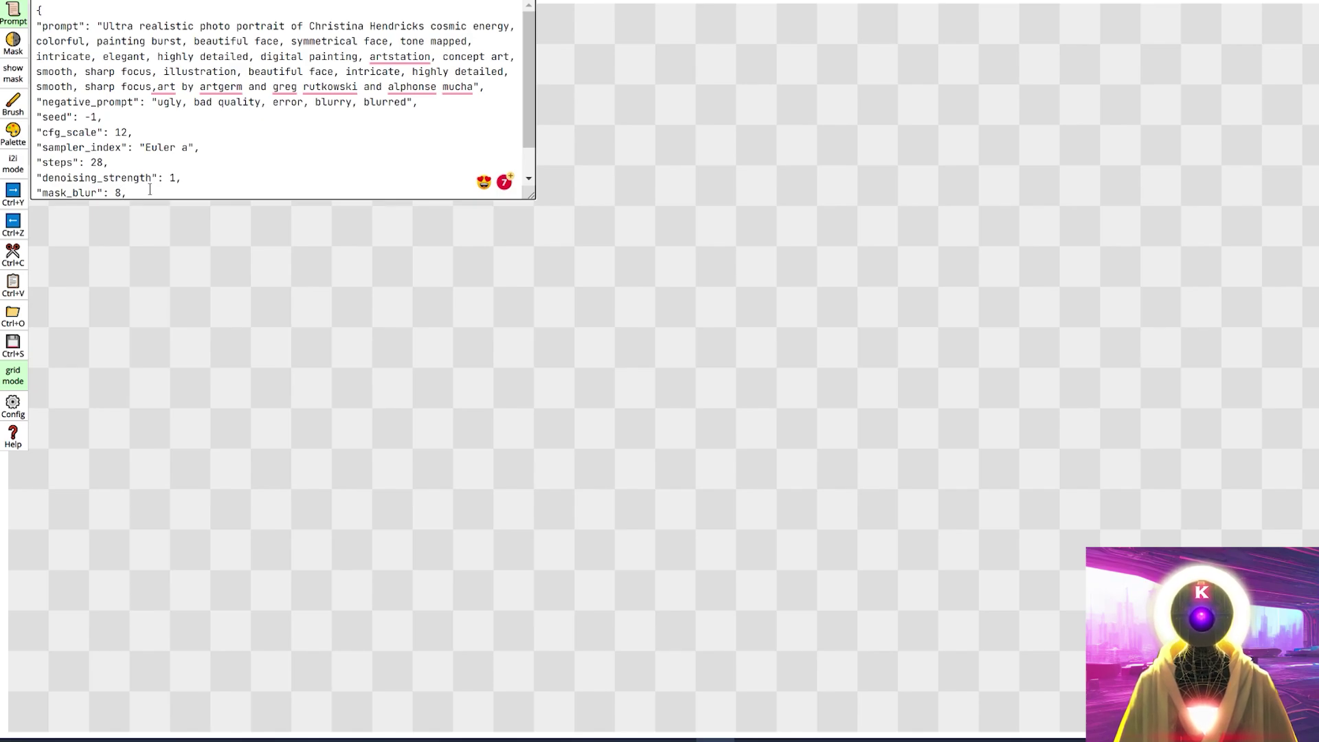
pyautogui.click(13, 13)
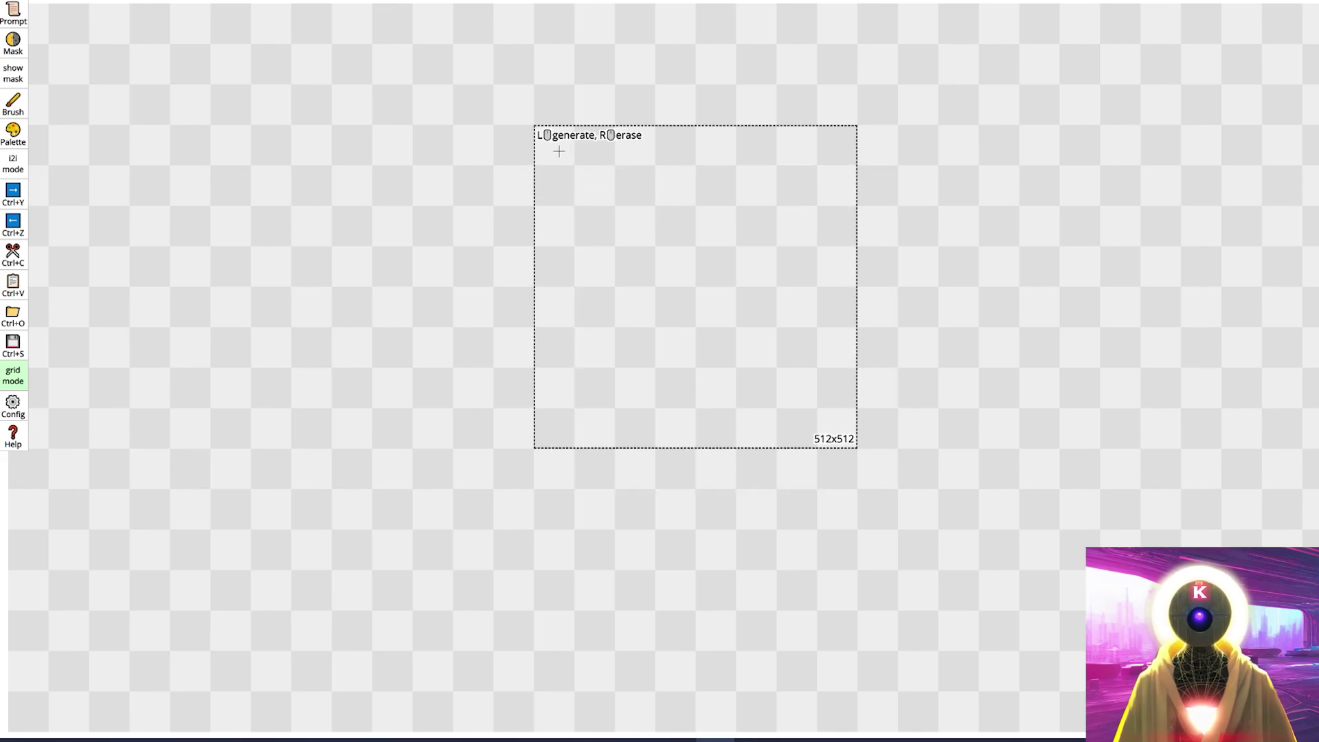
pyautogui.click(695, 286)
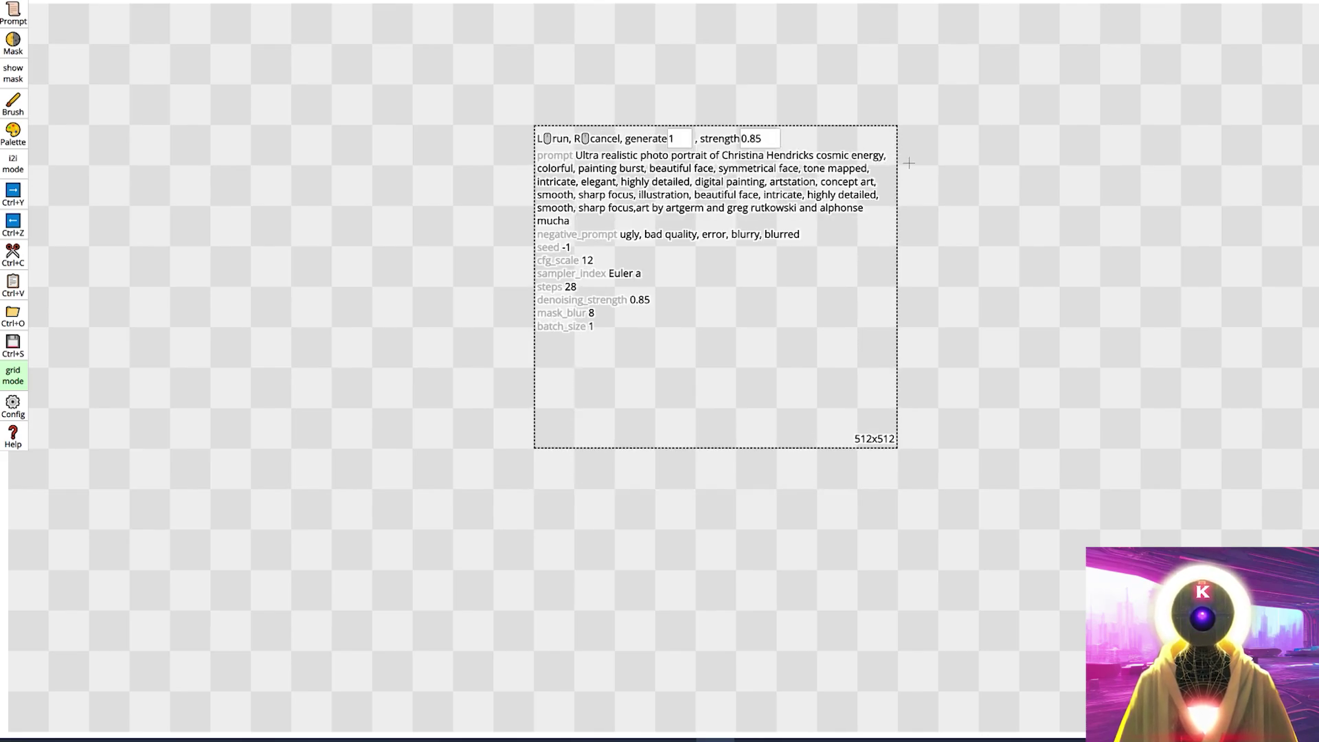
pyautogui.scroll(-5, 1095, 488)
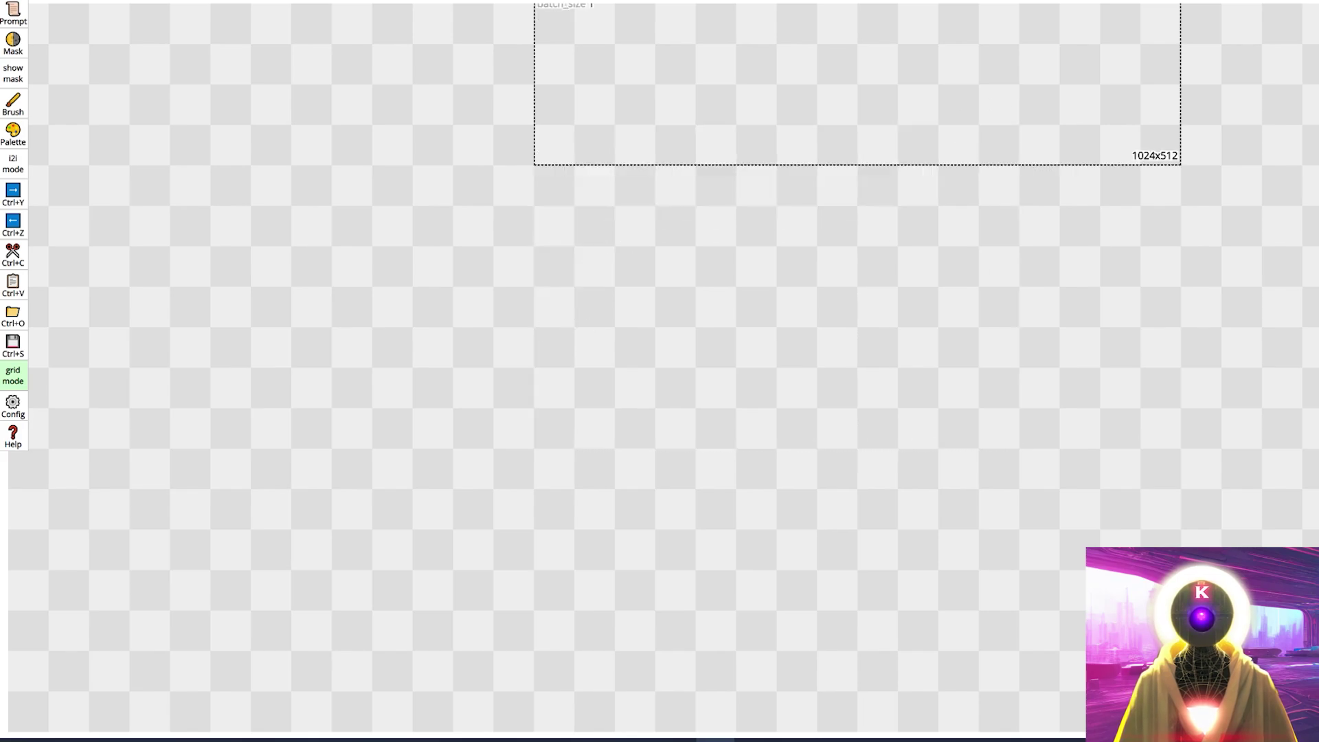
pyautogui.scroll(5, 1095, 488)
pyautogui.scroll(-5, 1201, 236)
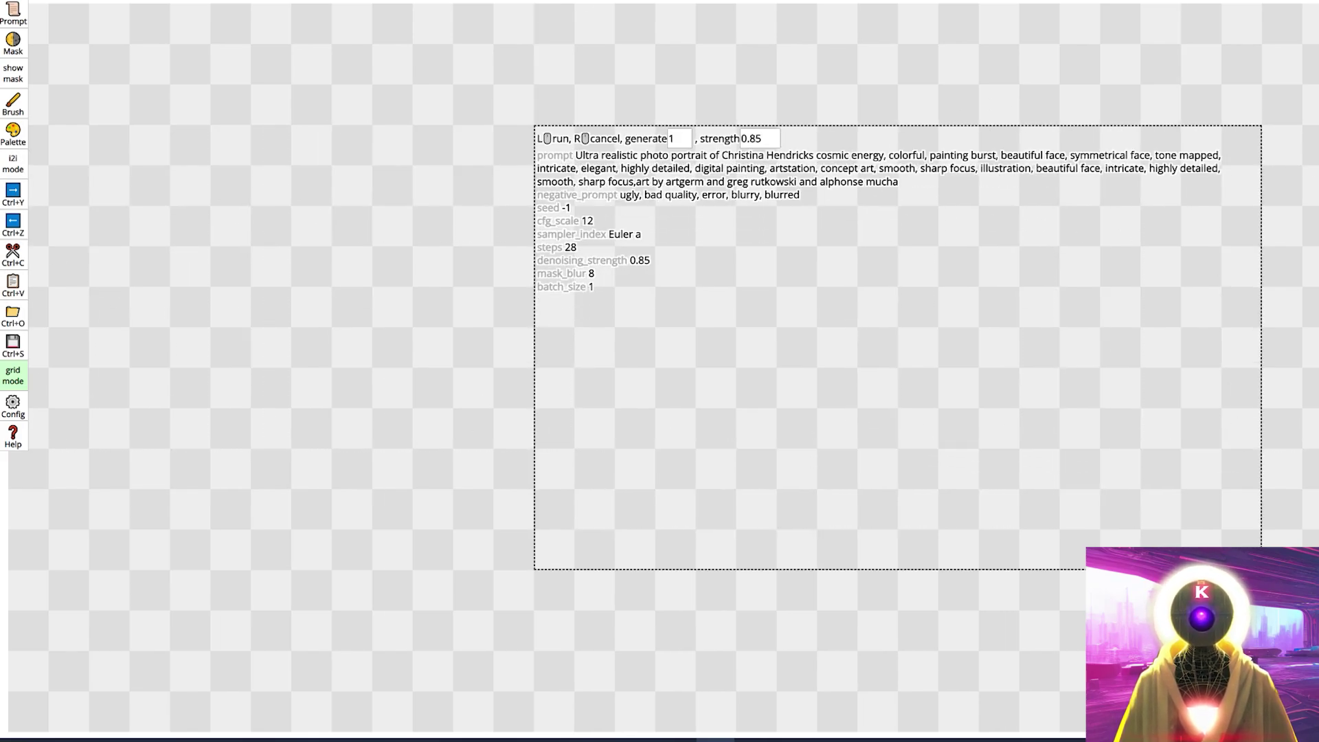
pyautogui.scroll(-2, 677, 516)
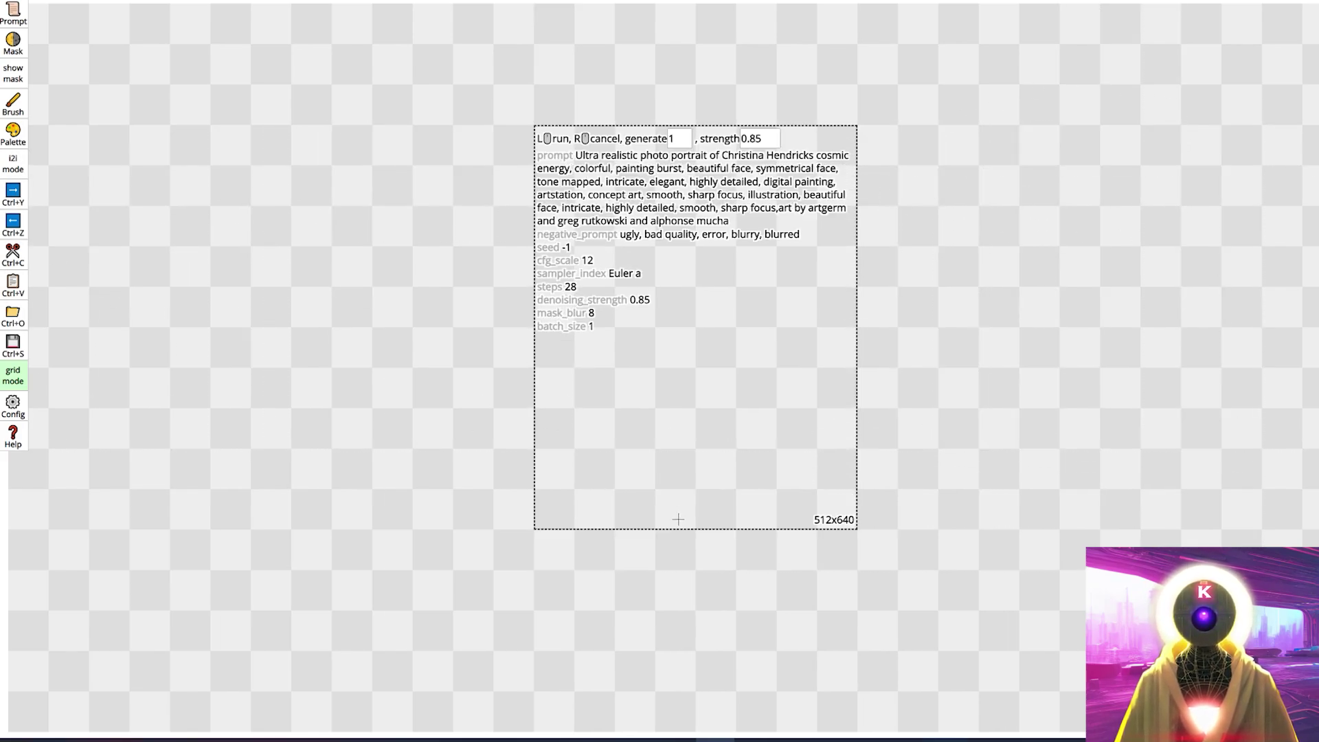
pyautogui.scroll(4, 678, 519)
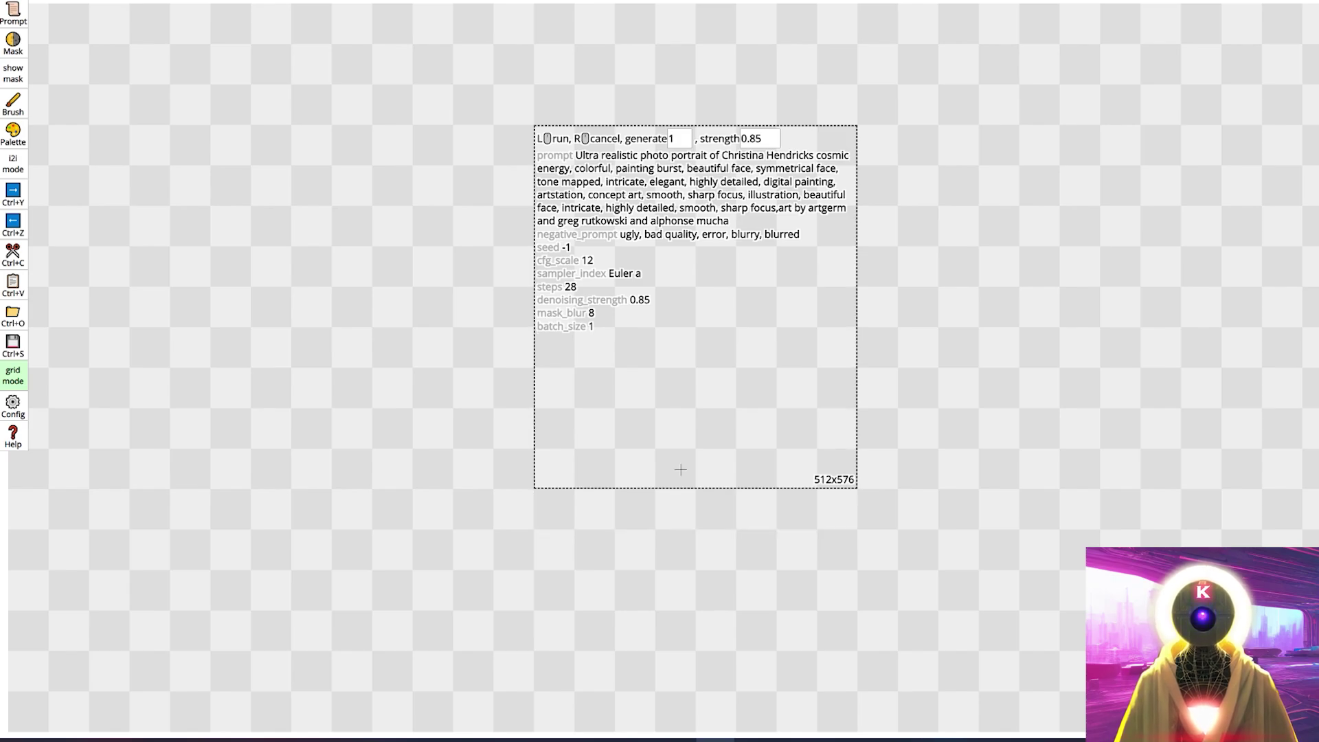
pyautogui.scroll(-4, 643, 409)
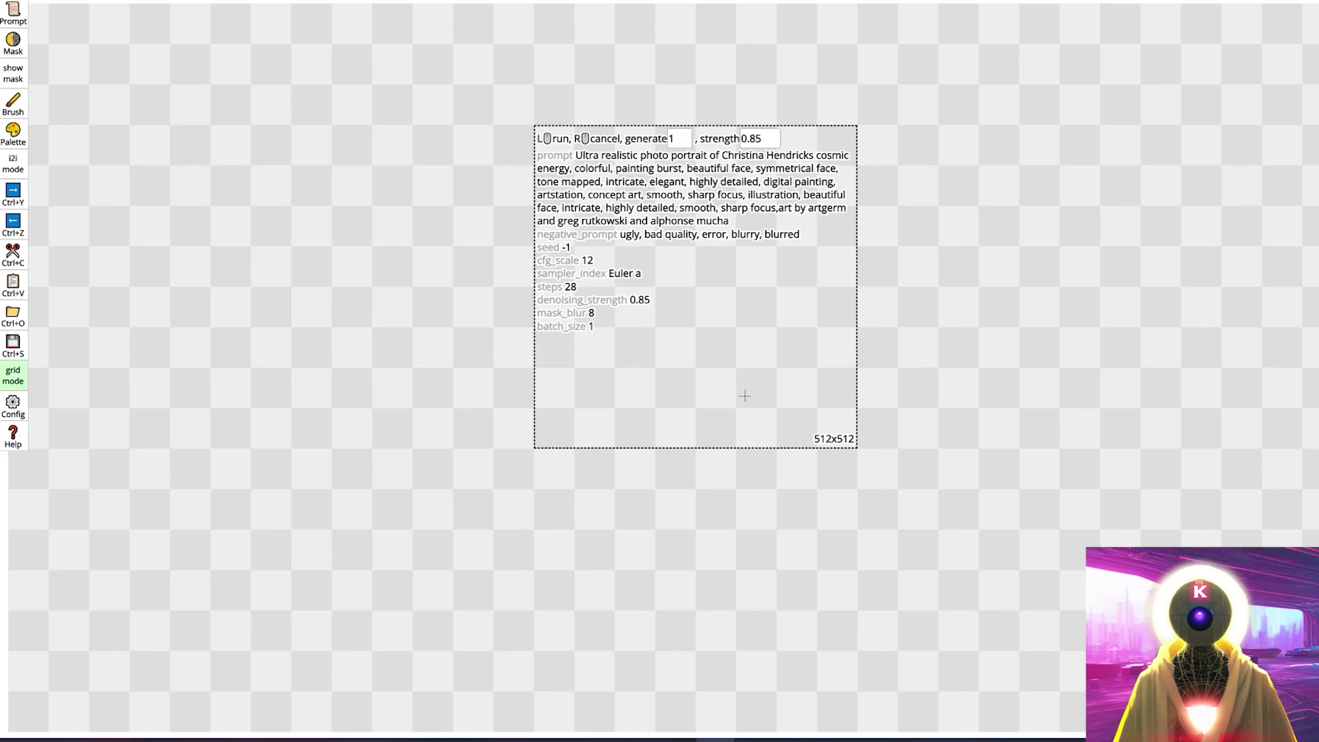
pyautogui.scroll(-2, 715, 413)
pyautogui.scroll(2, 687, 440)
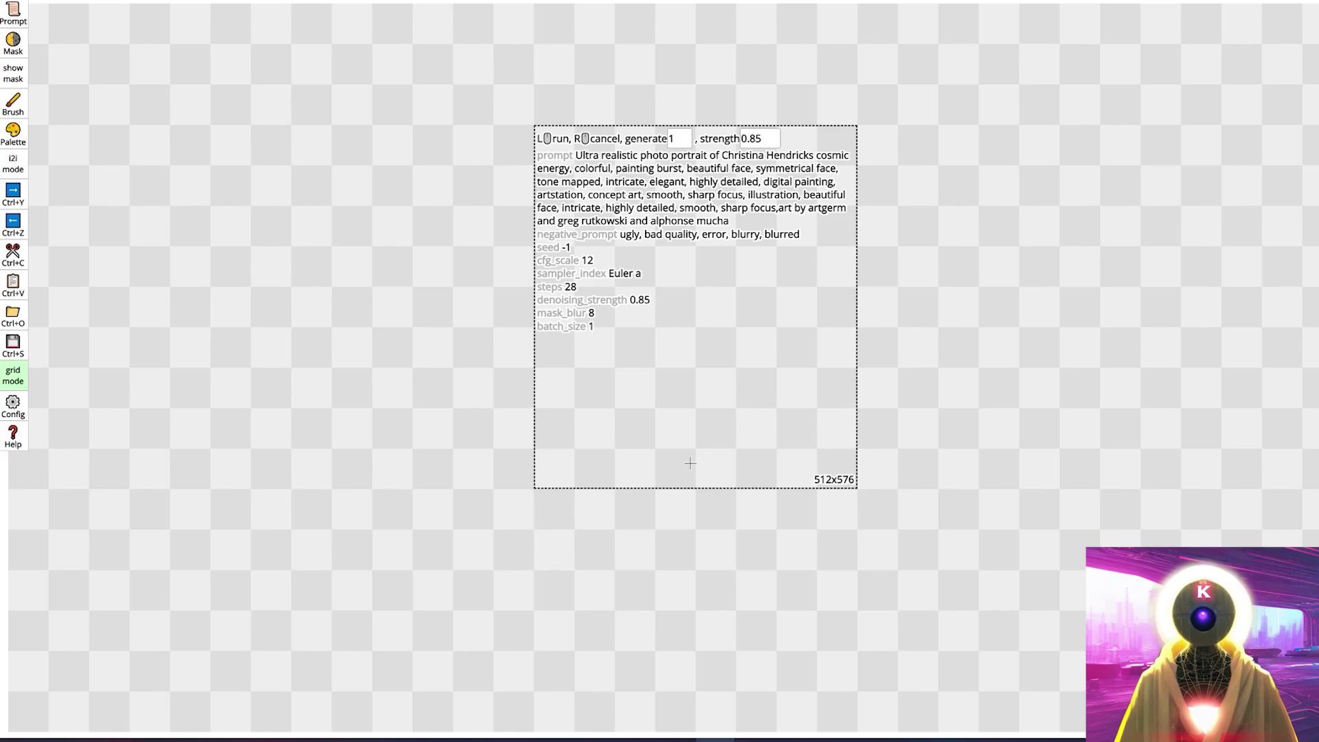
pyautogui.click(686, 427)
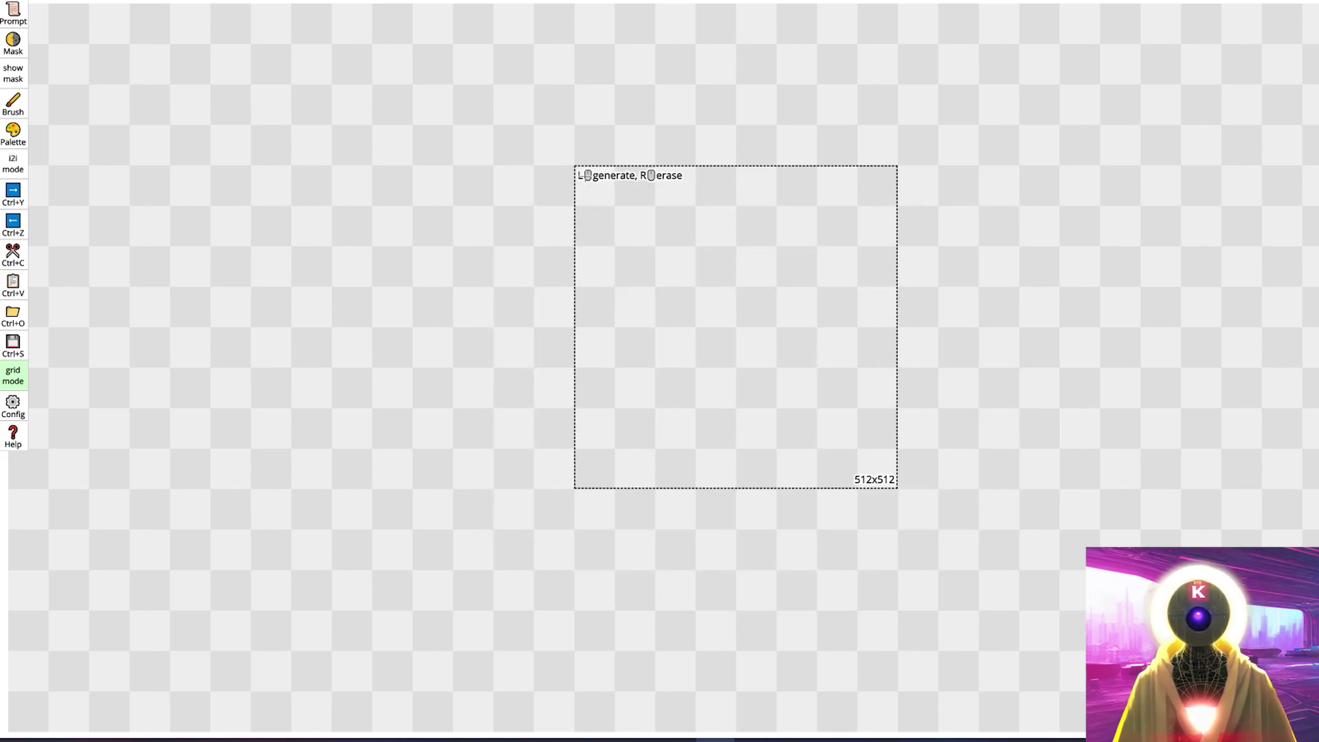
# Generate a 512x704 image on the canvas with the default portrait prompt.
pyautogui.click(736, 327)
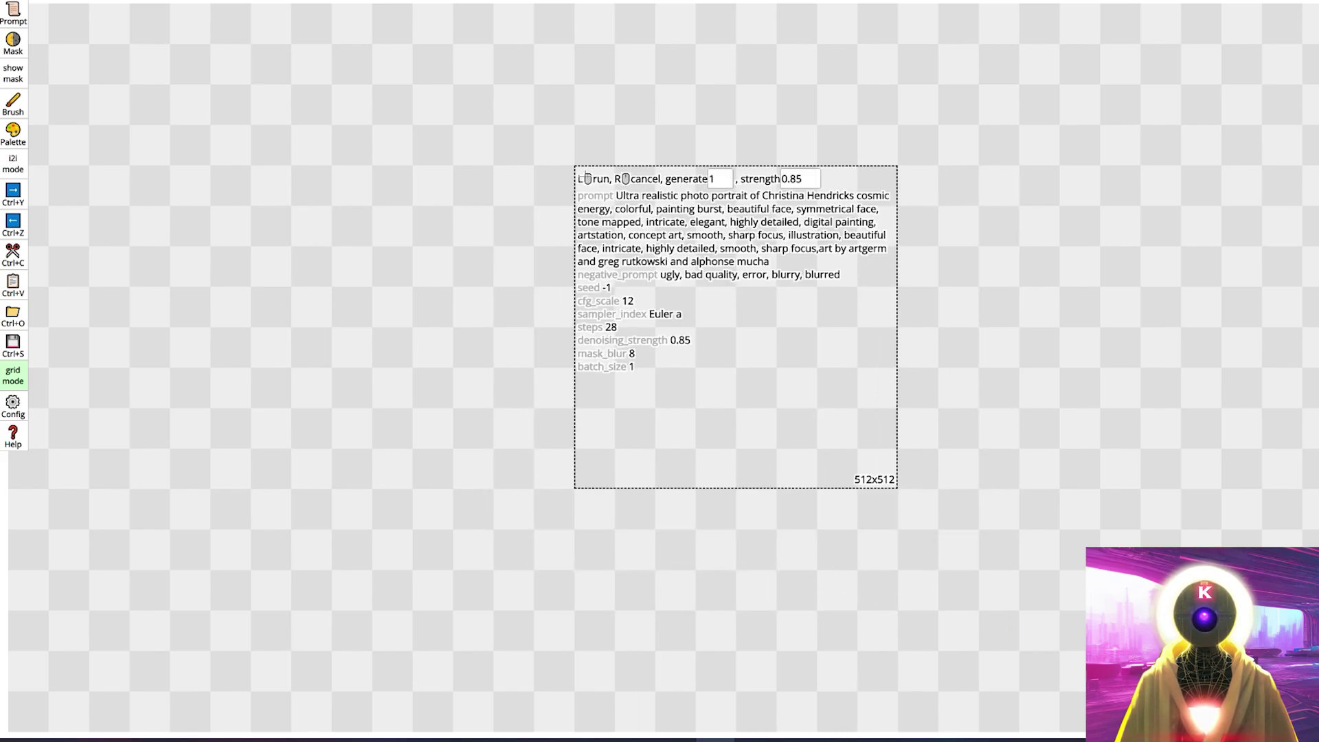
pyautogui.moveTo(573, 488); pyautogui.dragTo(561, 602)
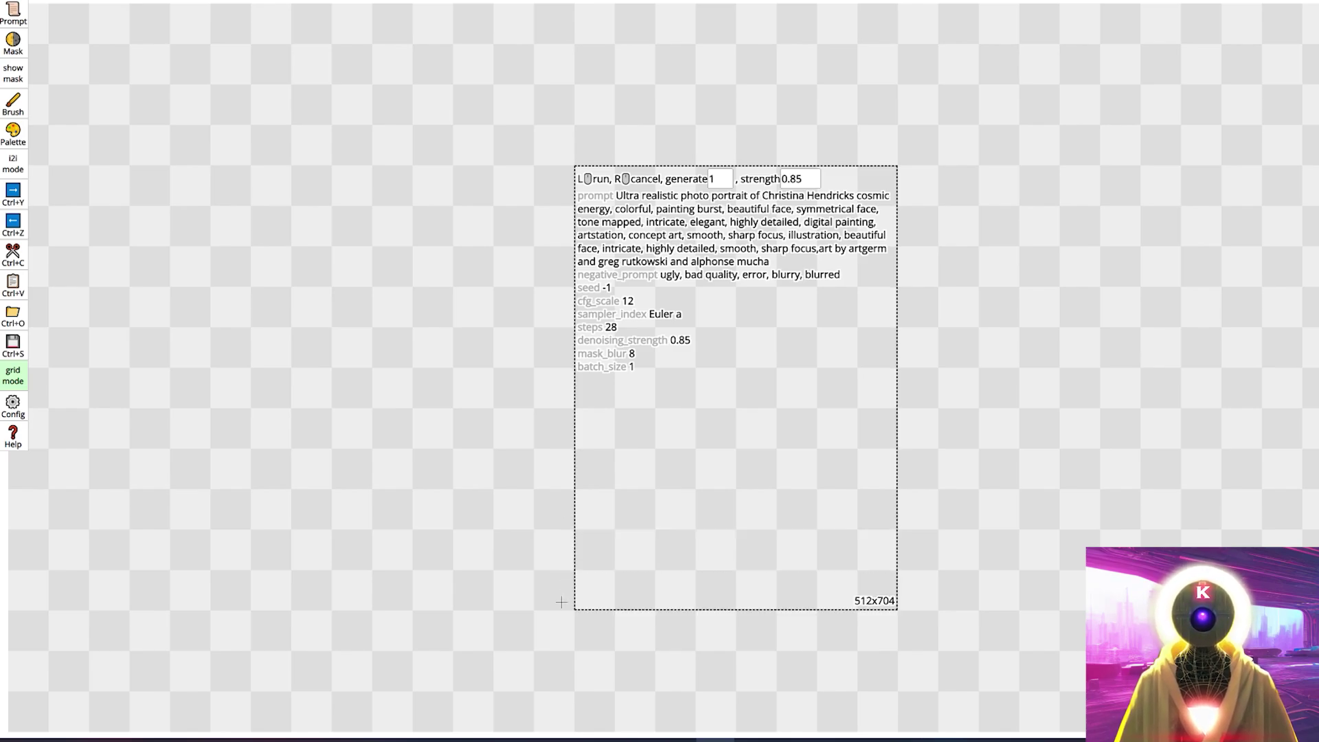
pyautogui.click(562, 601)
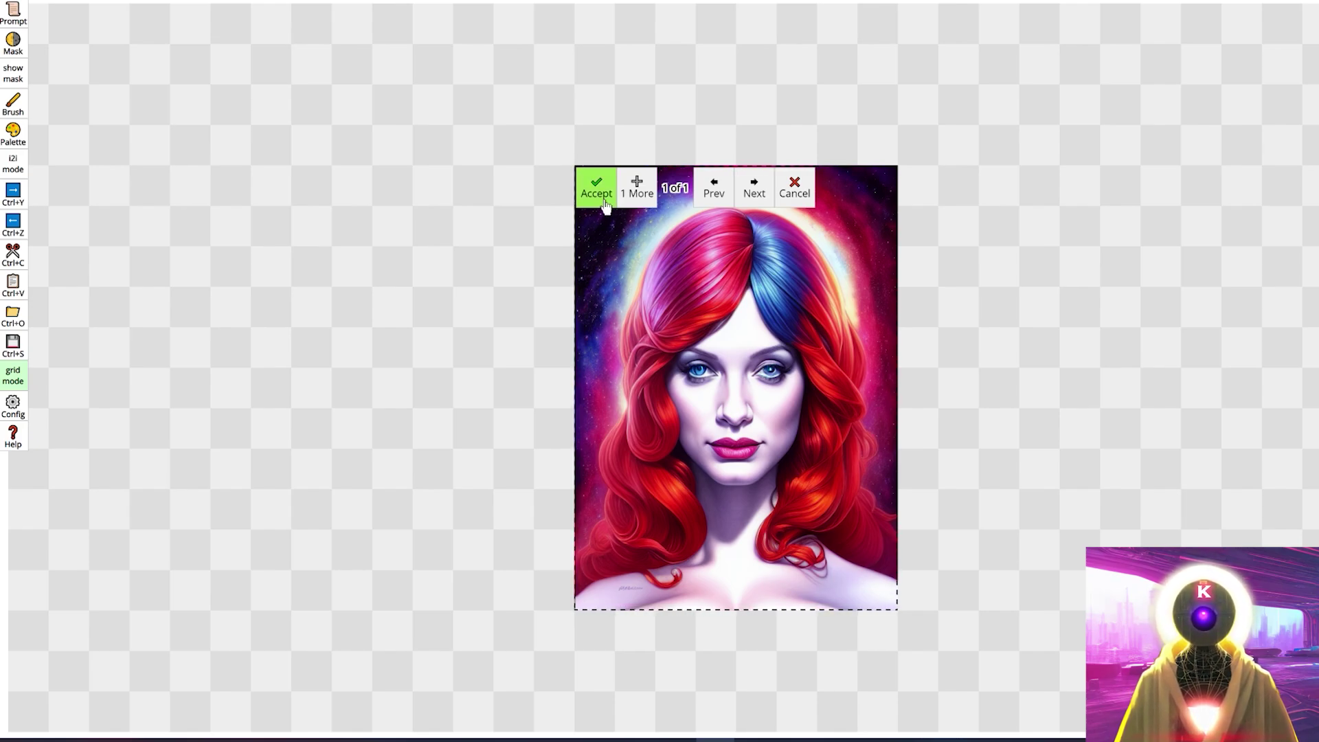
# Generate one more variation of the portrait, compare the two versions, and accept the second one.
pyautogui.click(794, 187)
pyautogui.moveTo(644, 198)
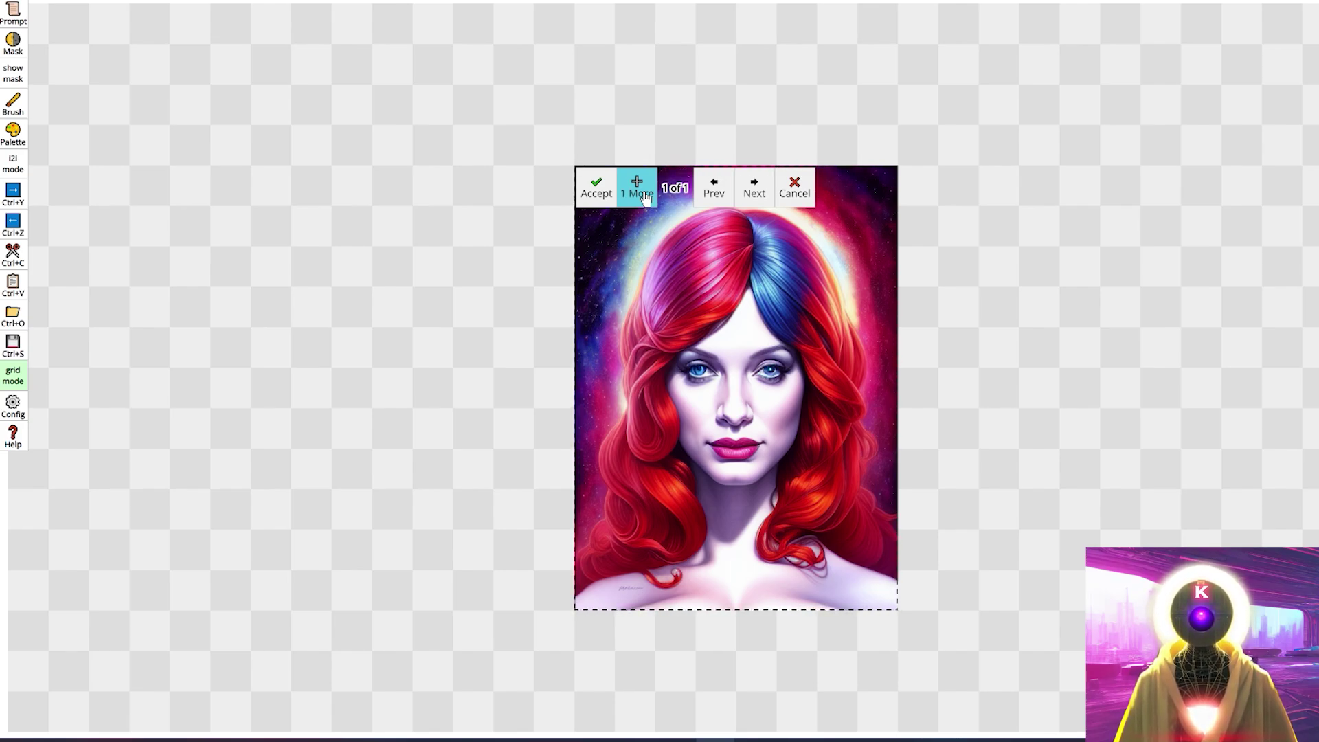
pyautogui.click(644, 196)
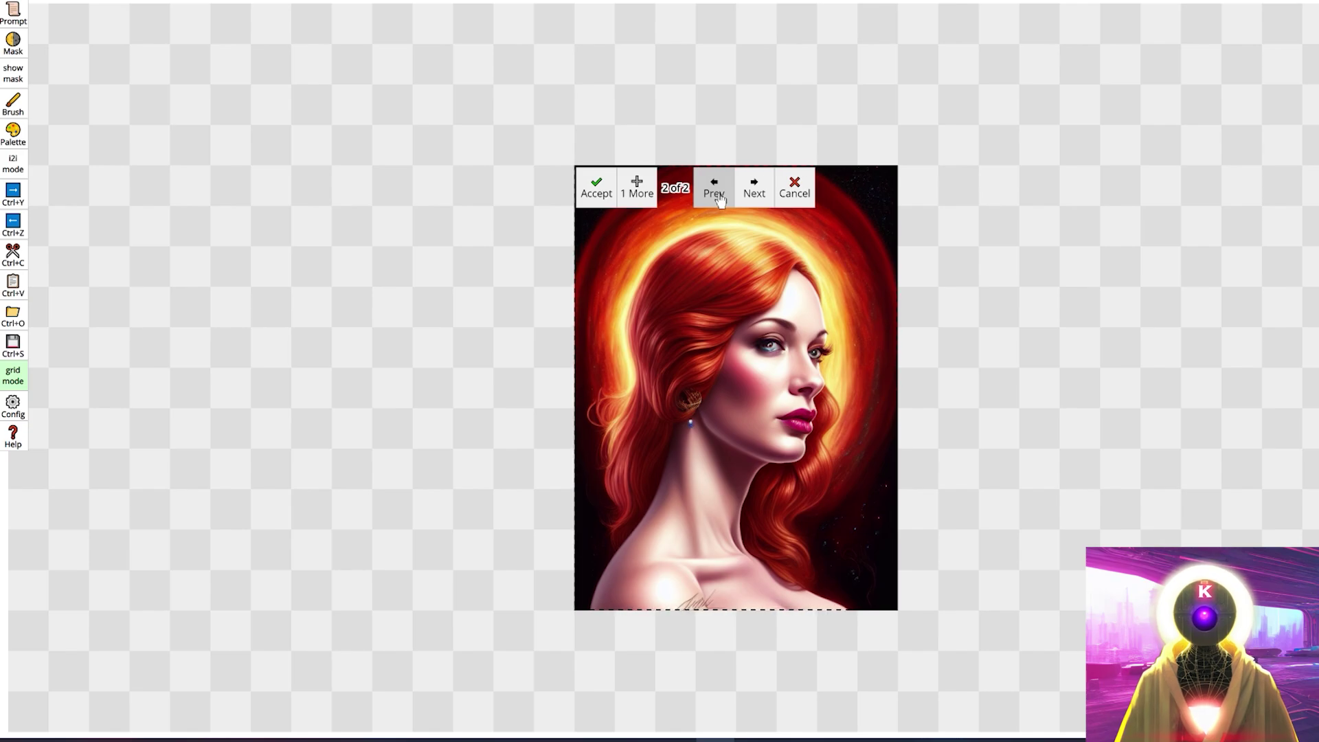
pyautogui.click(719, 199)
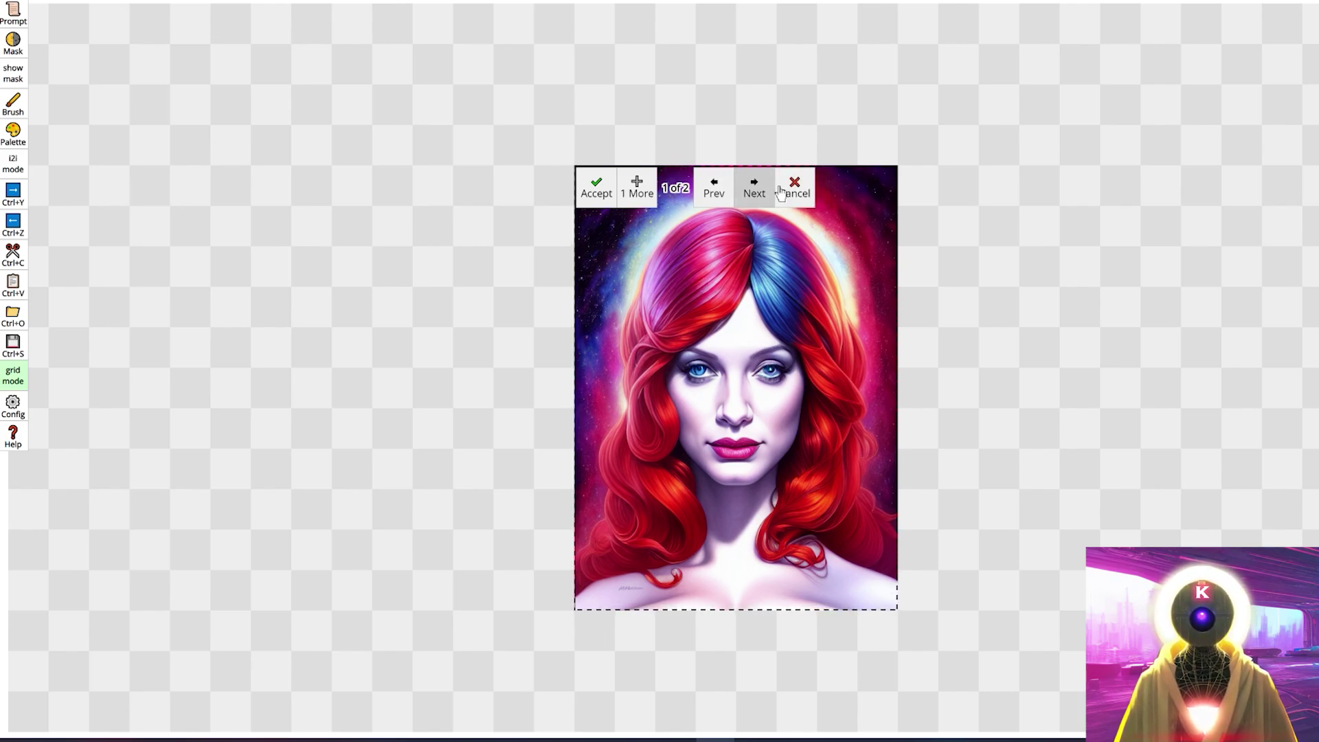
pyautogui.click(754, 191)
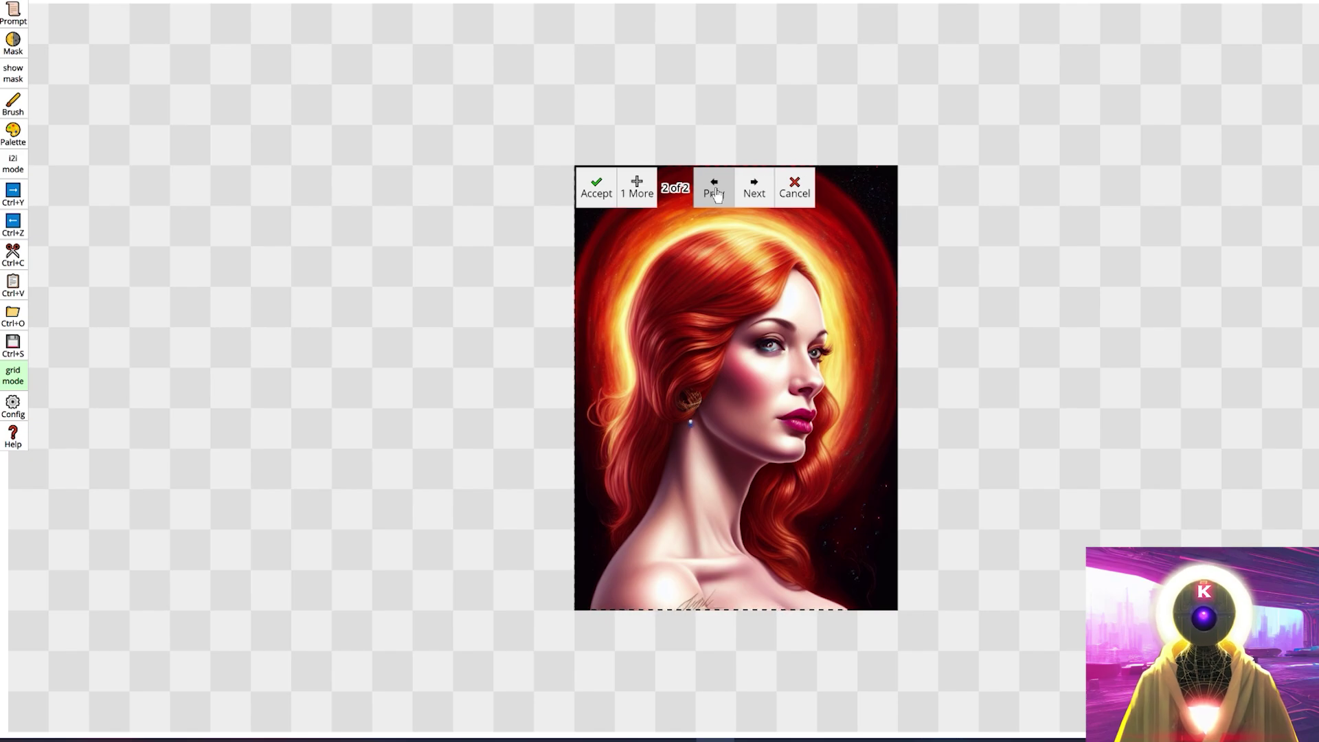
pyautogui.click(714, 192)
pyautogui.click(755, 191)
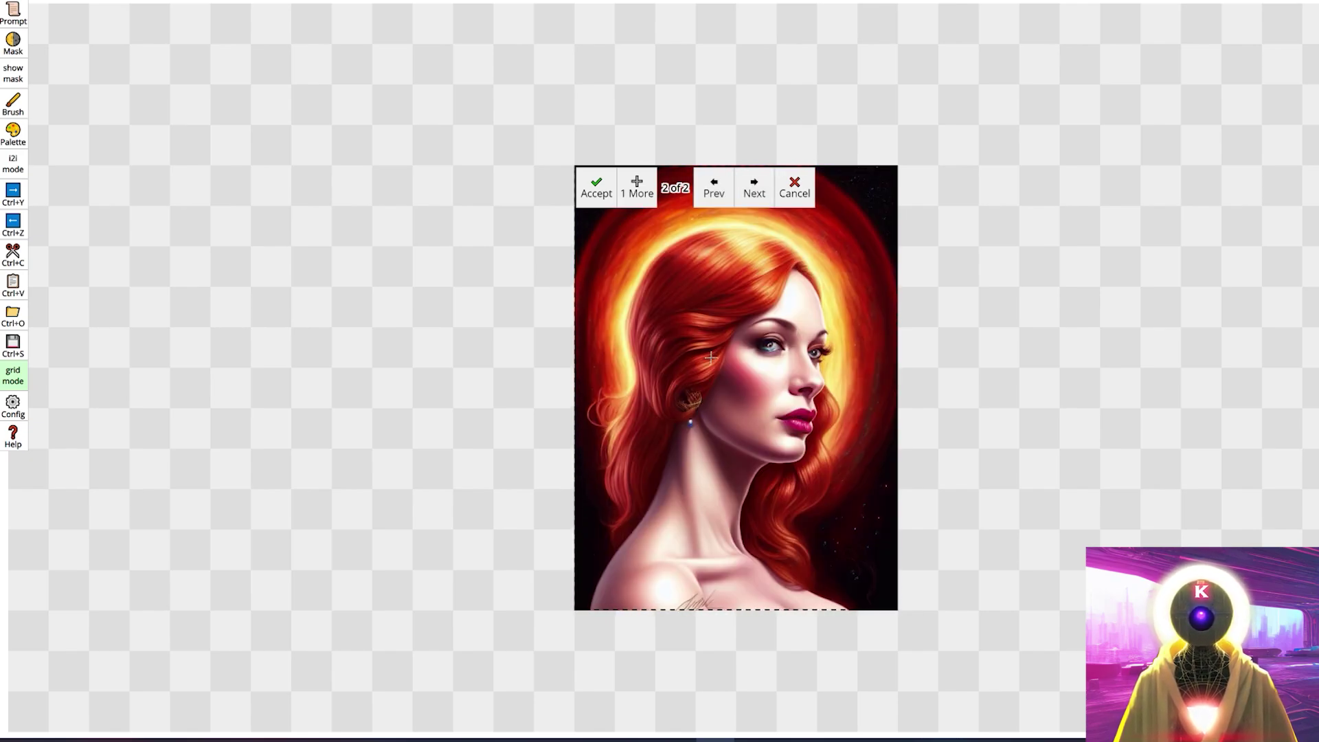
pyautogui.click(597, 192)
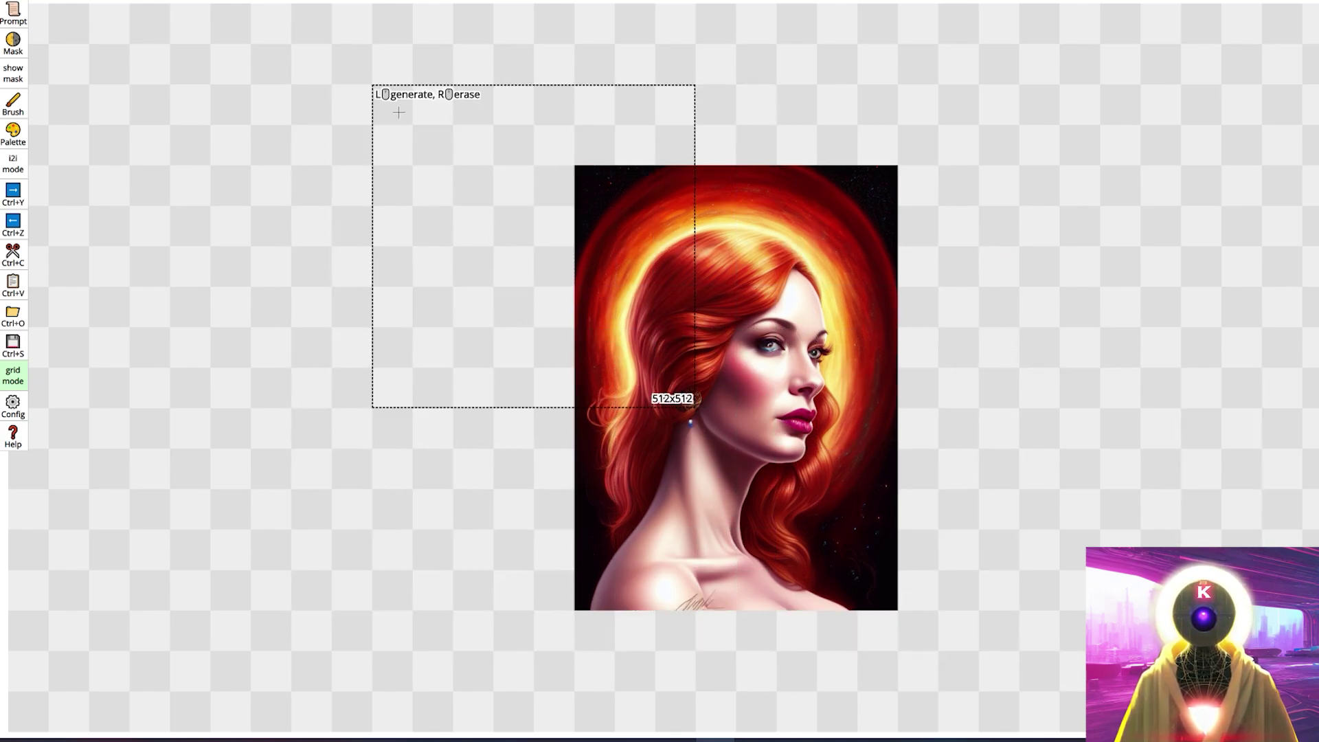
# Erase an 832x384 area covering the upper part of the portrait and the empty canvas beside it.
pyautogui.scroll(-7, 399, 112)
pyautogui.moveTo(397, 111)
pyautogui.mouseDown()
pyautogui.moveTo(650, 131)
pyautogui.moveTo(534, 283)
pyautogui.moveTo(935, 241)
pyautogui.moveTo(900, 316)
pyautogui.mouseUp()
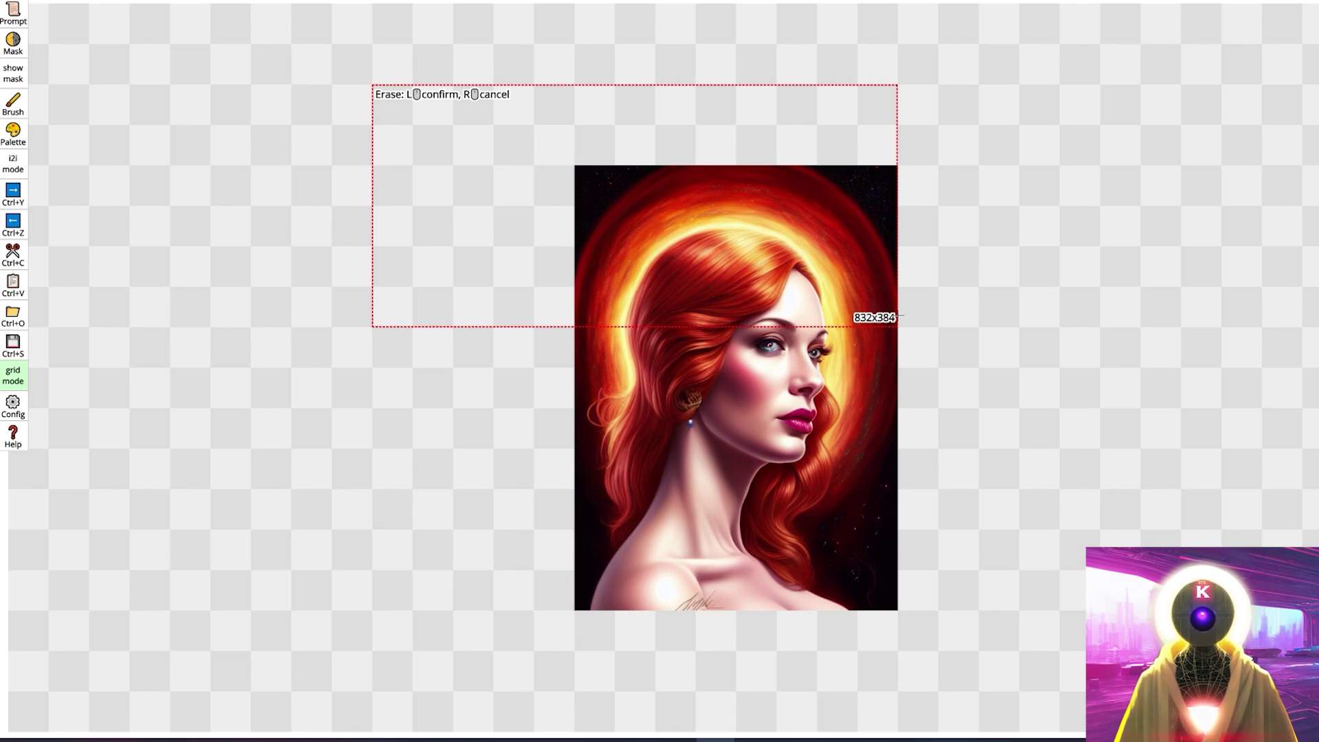
pyautogui.click(900, 317)
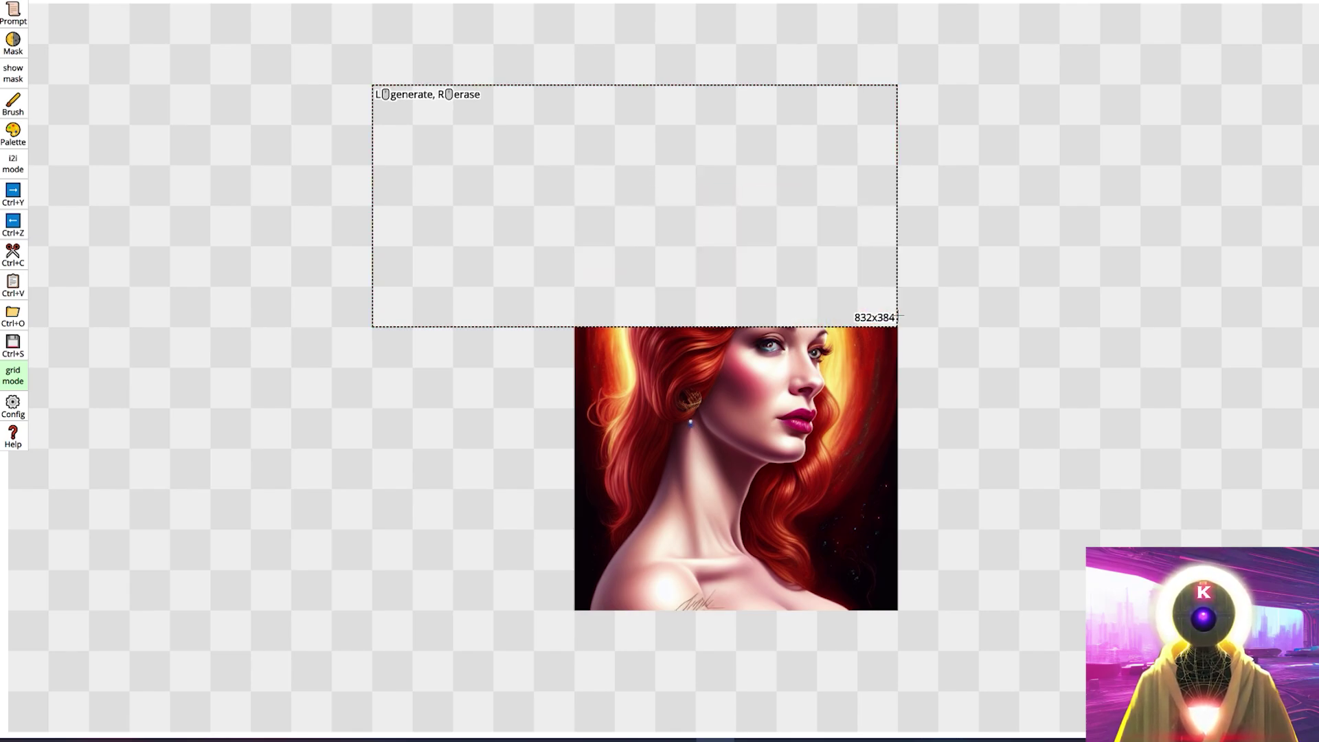
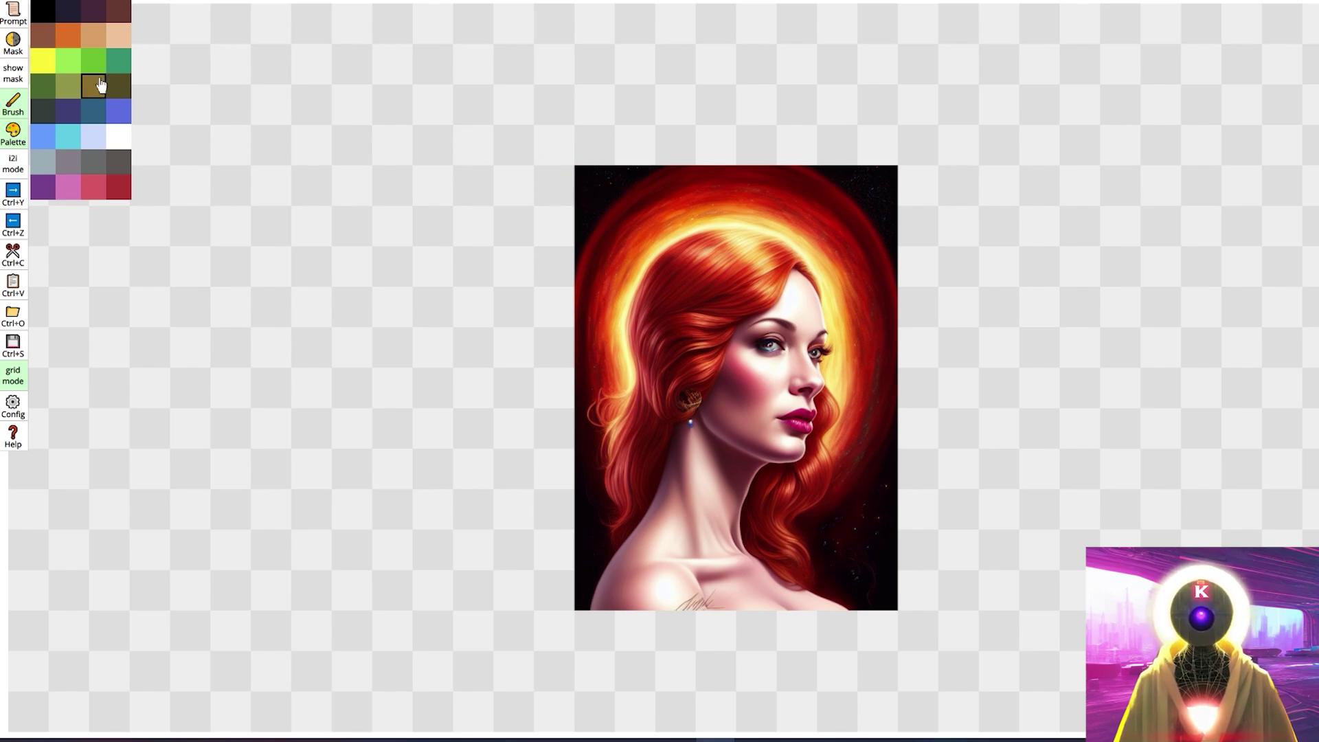
# Paint a blue brush stroke along the portrait's top-left corner and left edge, and view it in mask mode.
pyautogui.click(118, 111)
pyautogui.moveTo(647, 159); pyautogui.dragTo(575, 603)
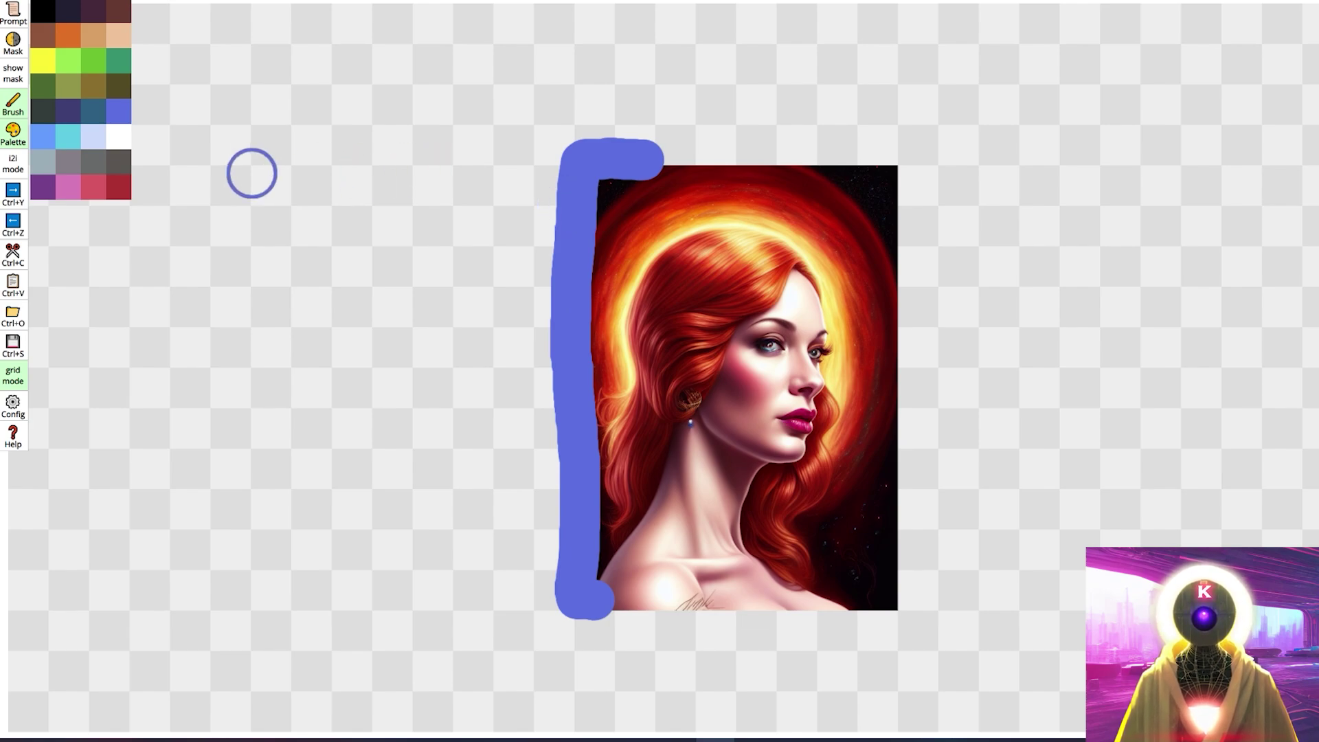
pyautogui.click(13, 45)
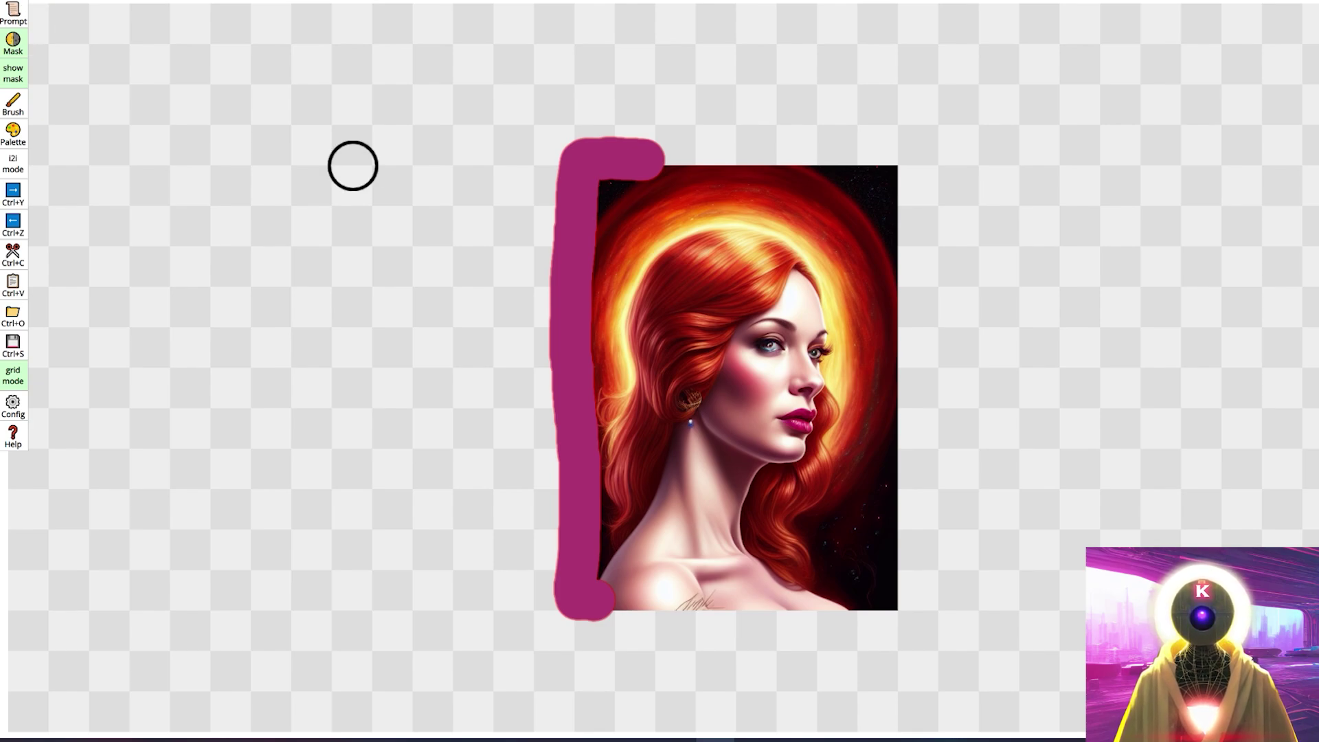
# Erase the portrait's upper-left corner and left edge with the brush.
pyautogui.press('b')
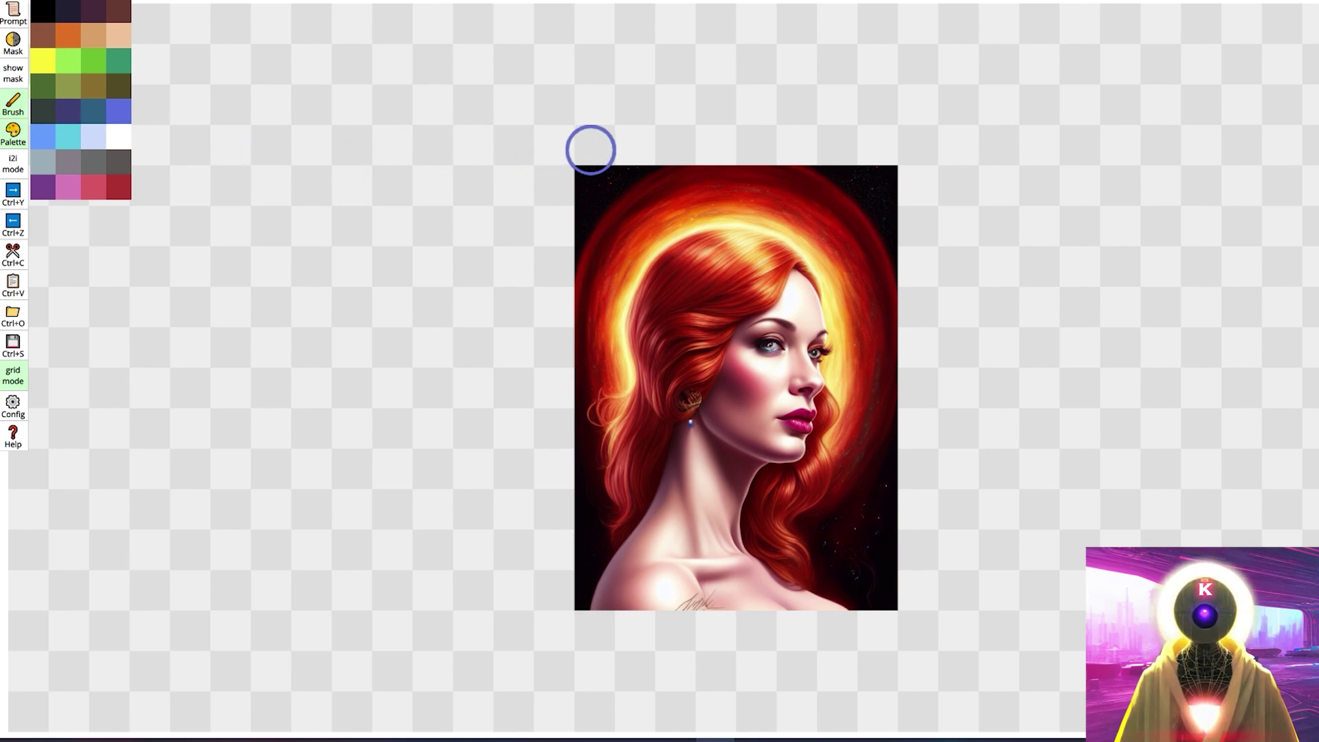
pyautogui.moveTo(601, 151)
pyautogui.mouseDown()
pyautogui.moveTo(534, 254)
pyautogui.moveTo(651, 137)
pyautogui.moveTo(602, 183)
pyautogui.moveTo(516, 319)
pyautogui.moveTo(621, 168)
pyautogui.moveTo(670, 141)
pyautogui.mouseUp()
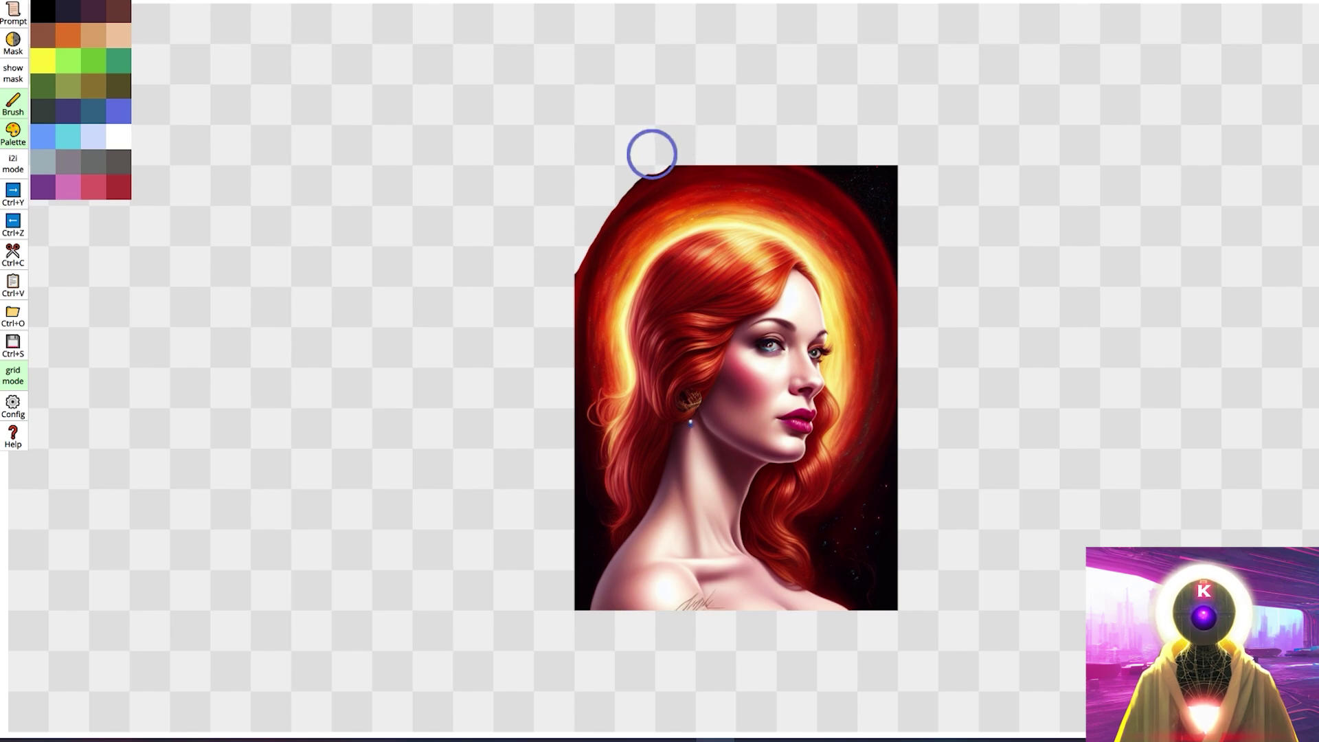
pyautogui.moveTo(555, 522)
pyautogui.mouseDown()
pyautogui.moveTo(561, 626)
pyautogui.moveTo(570, 207)
pyautogui.moveTo(651, 90)
pyautogui.mouseUp()
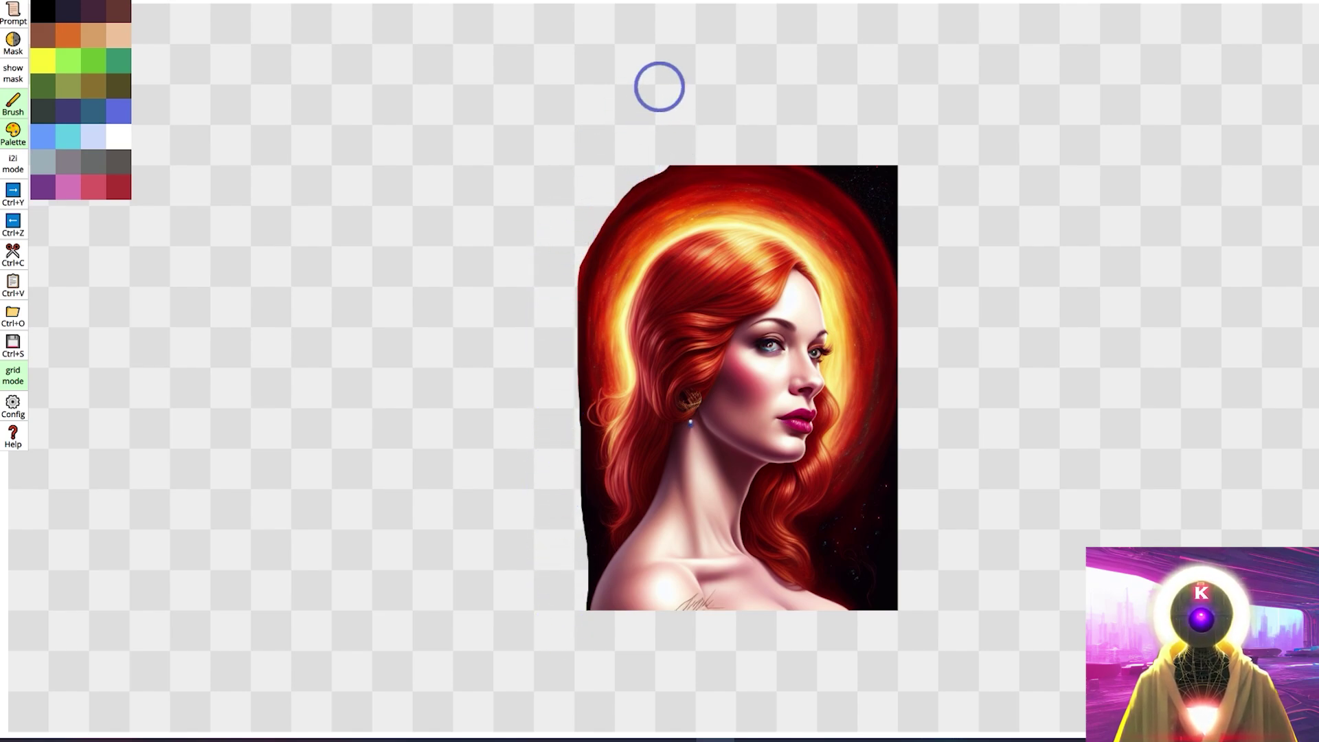
# Turn on the mask display and switch between mask mode and the brush colour palette.
pyautogui.click(11, 79)
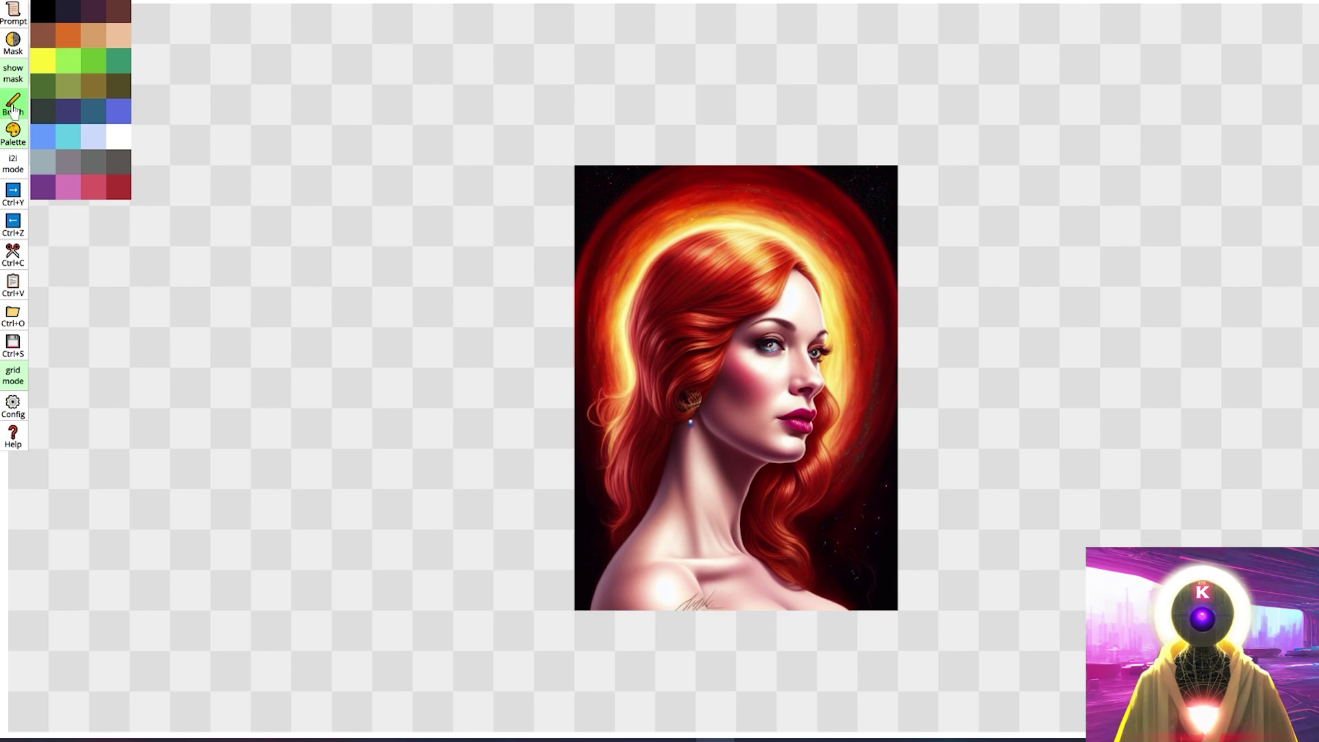
pyautogui.click(14, 50)
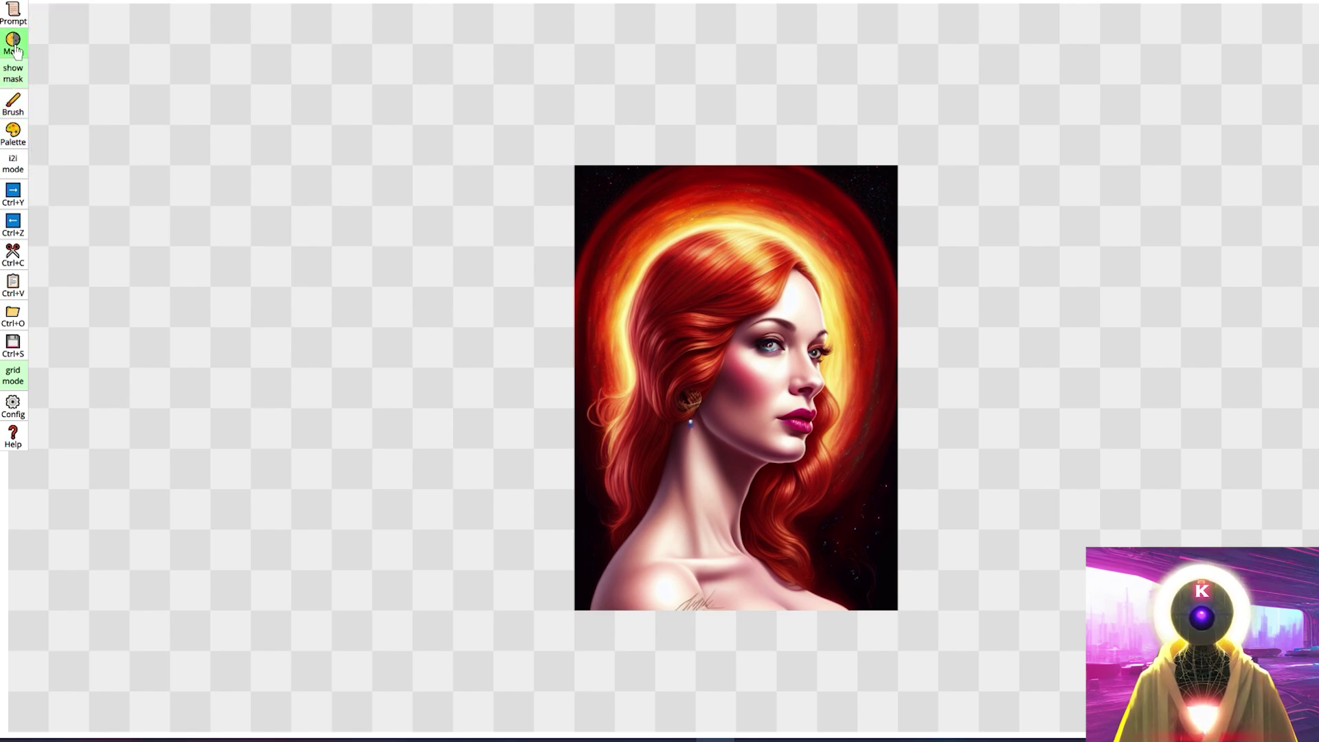
pyautogui.click(19, 140)
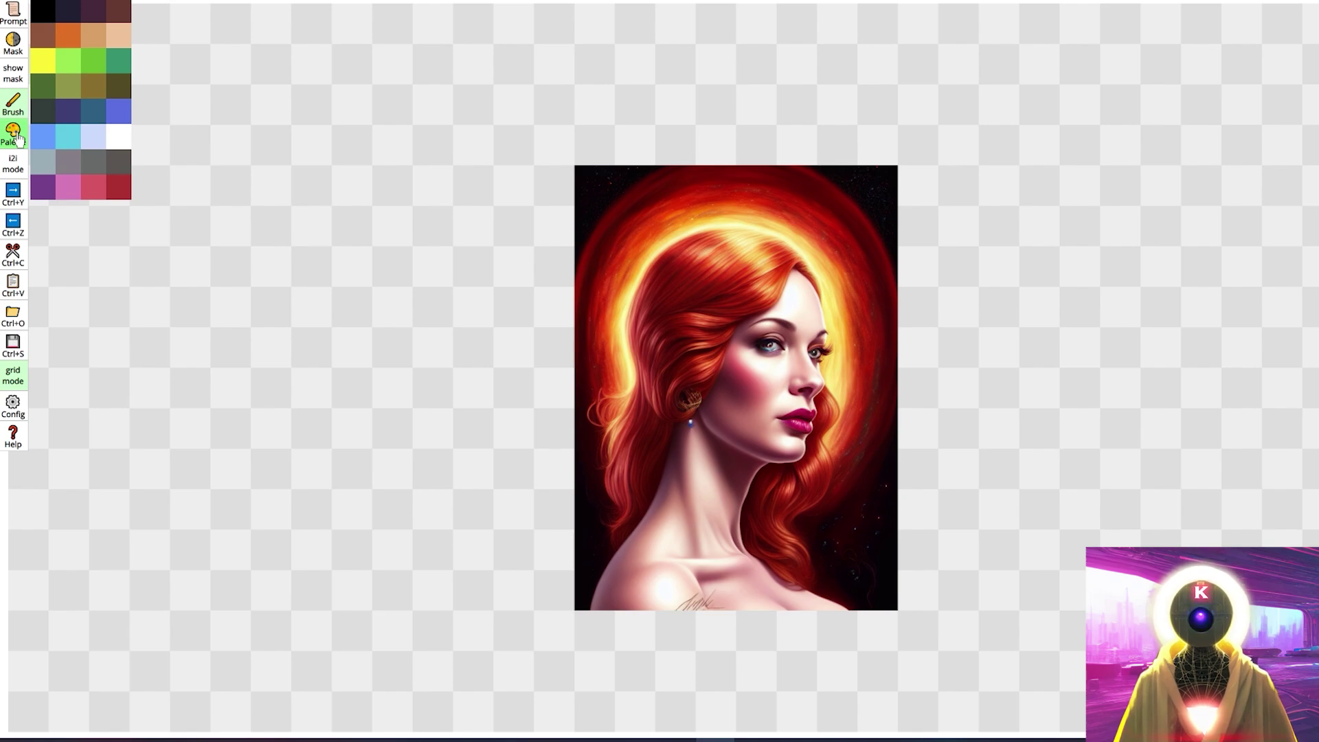
pyautogui.click(19, 140)
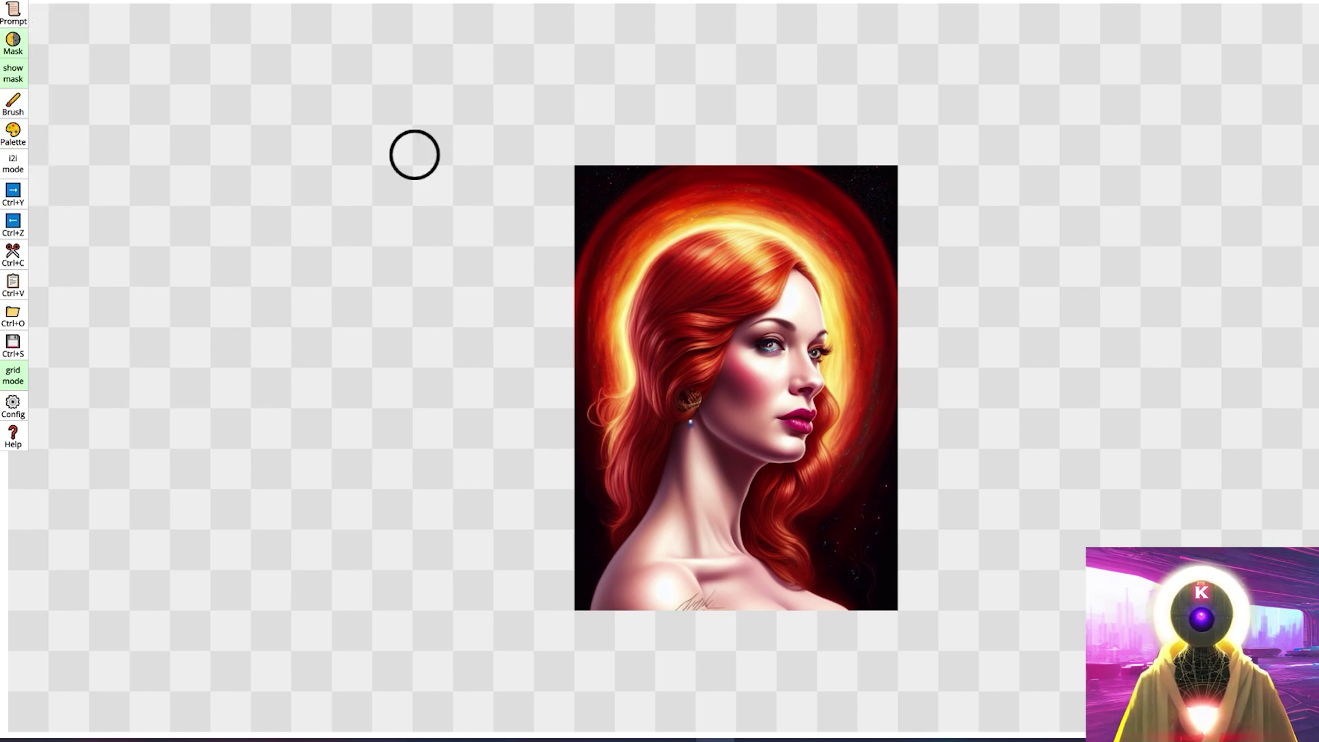
# Enable i2i mode, set denoising_strength to 0.35, and change the prompt's portrait subject to Scarlett Johansson.
pyautogui.click(15, 173)
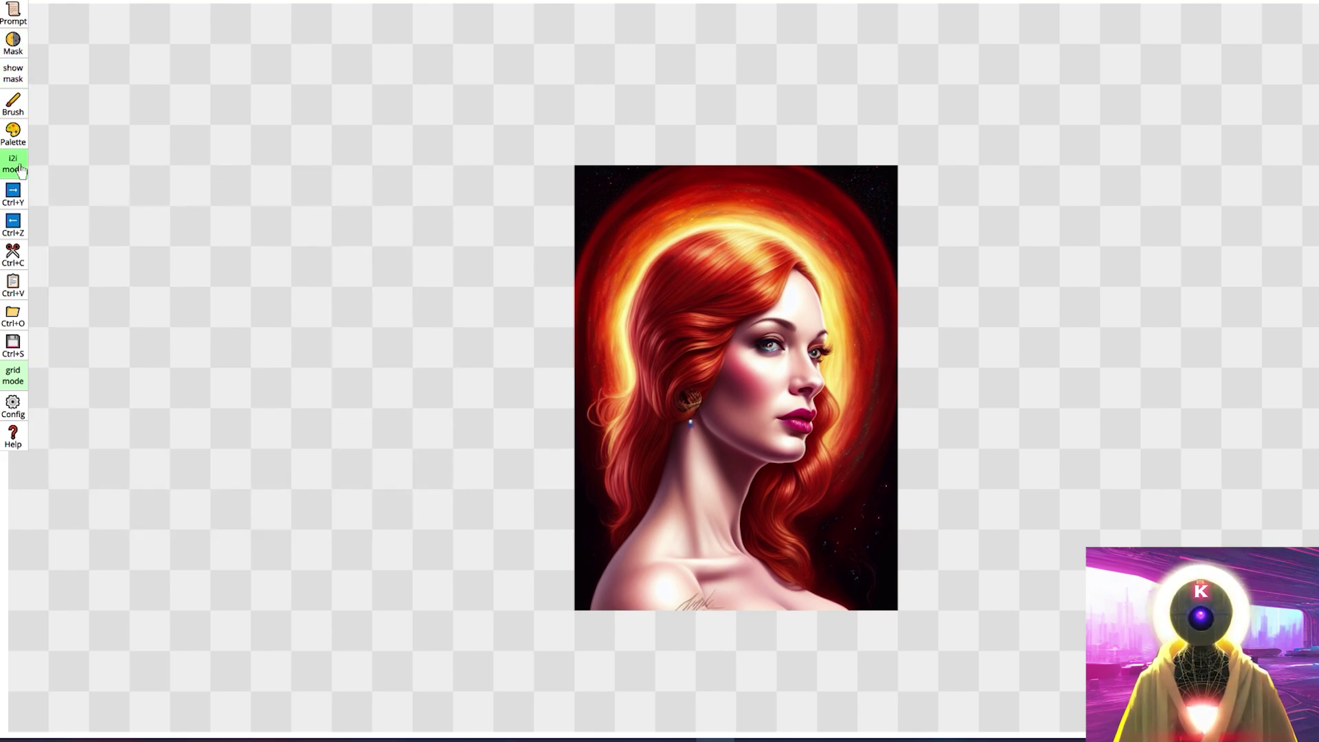
pyautogui.click(15, 15)
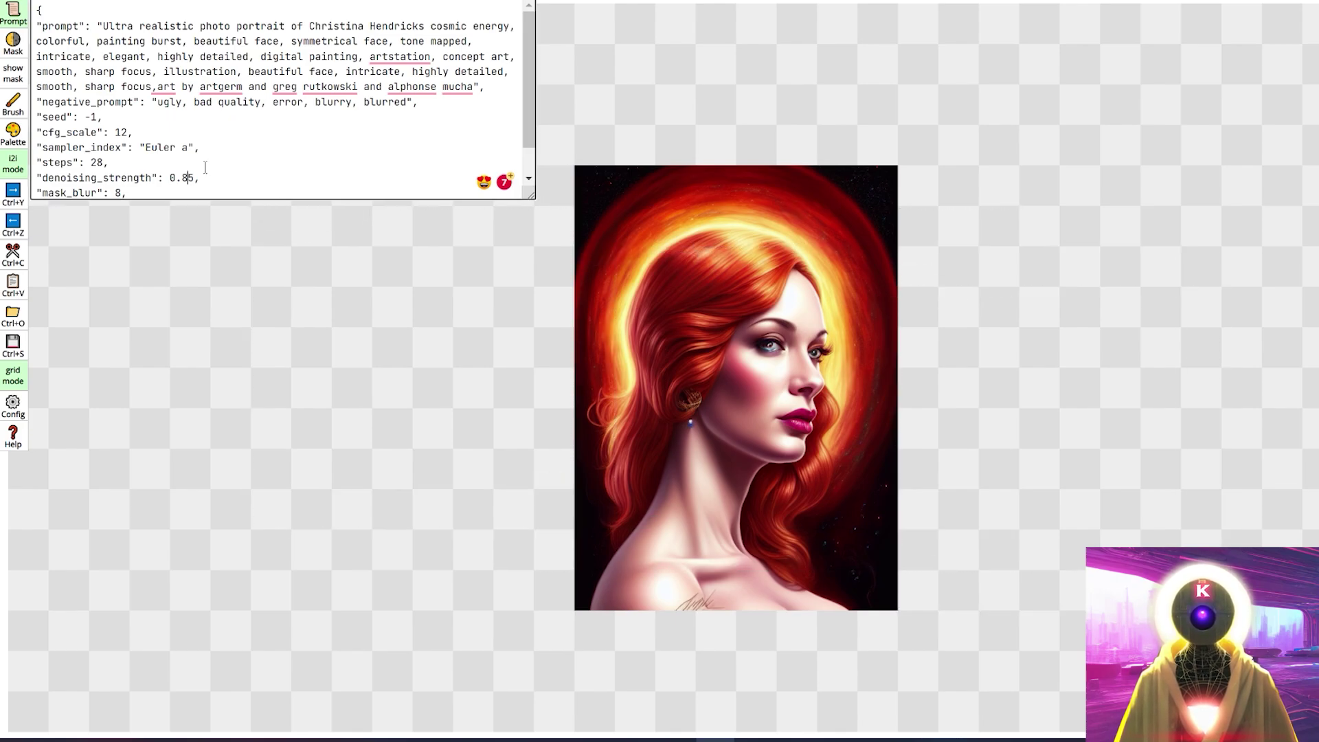
pyautogui.write('3')
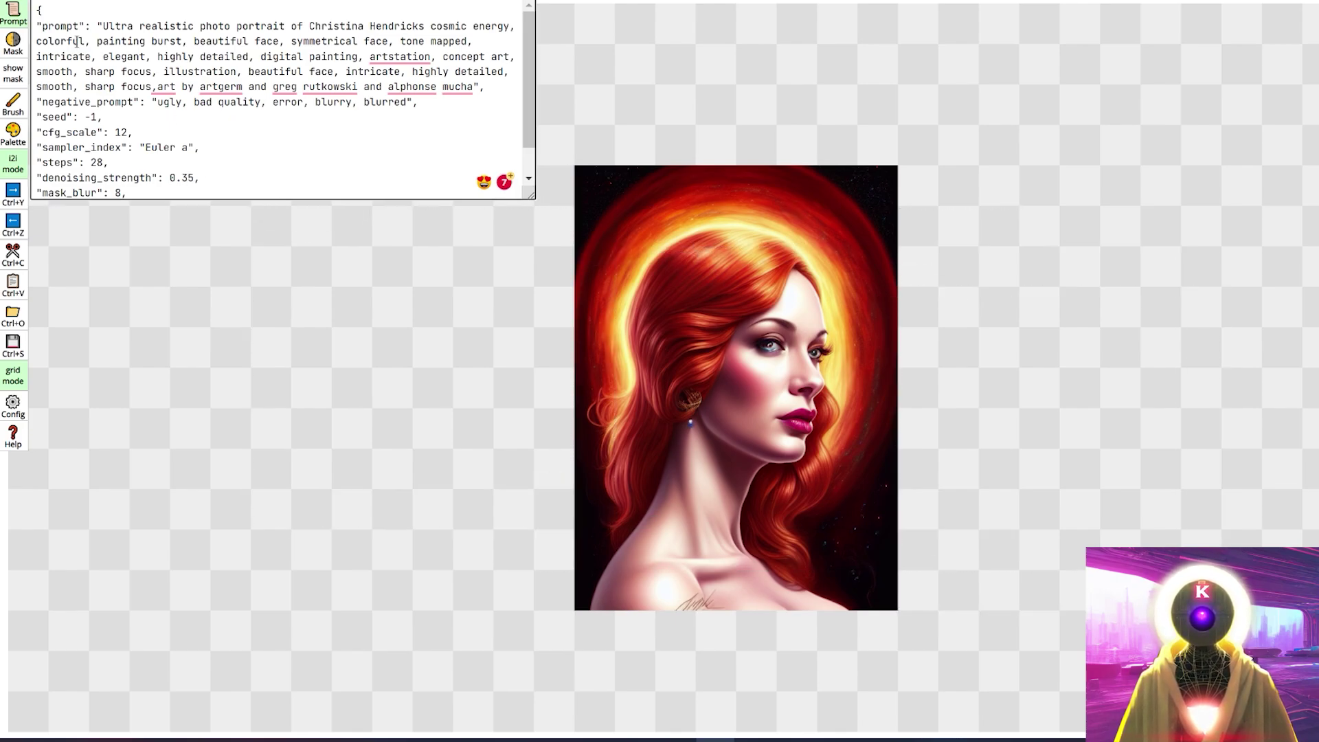
pyautogui.moveTo(309, 26); pyautogui.dragTo(425, 26)
pyautogui.write('Scarlett Johansson')
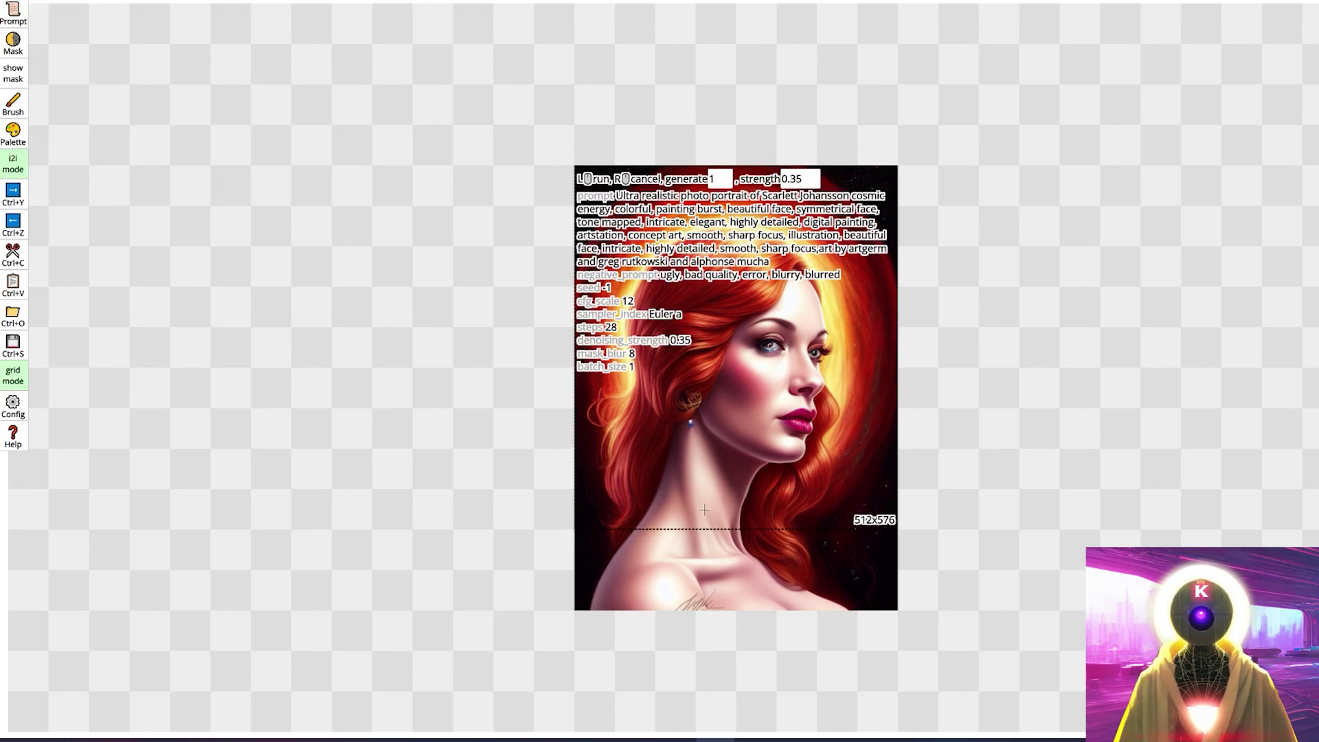
# Run Img2Img over the whole 512x704 portrait and accept the result.
pyautogui.moveTo(714, 567); pyautogui.dragTo(714, 590)
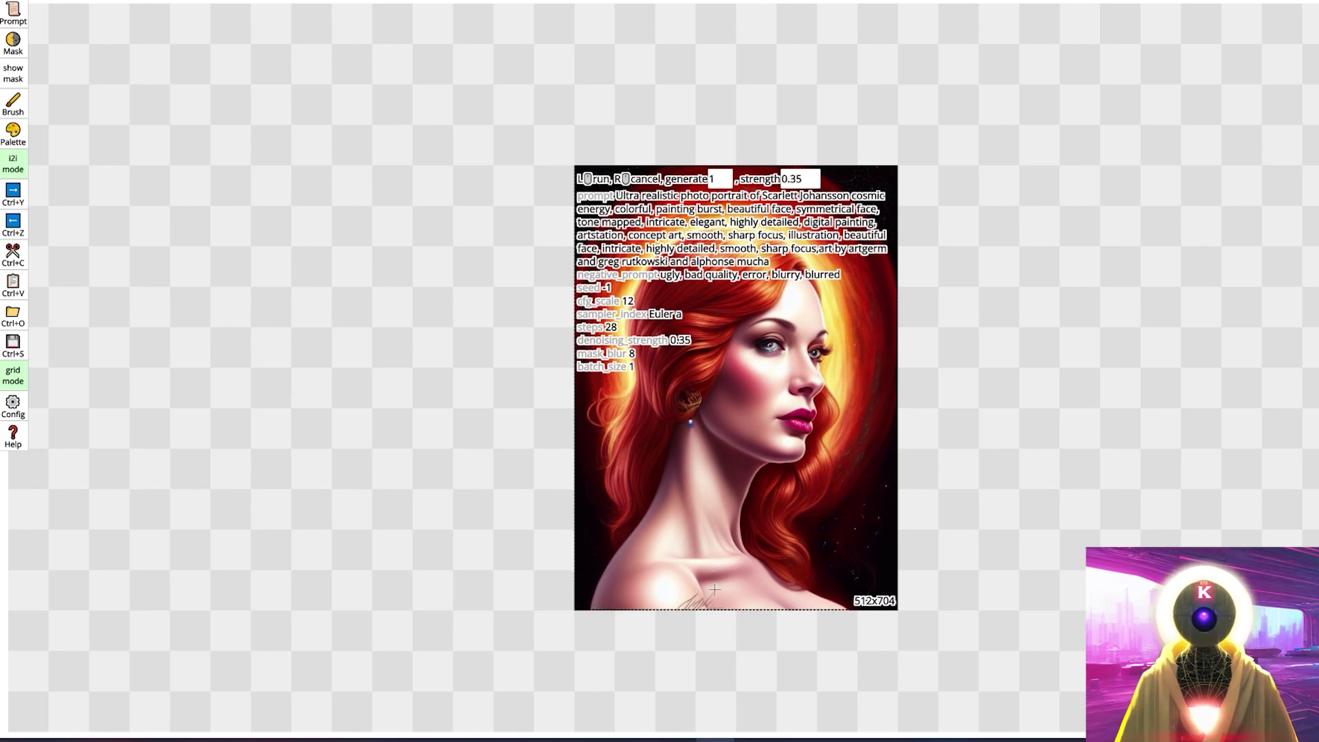
pyautogui.click(715, 590)
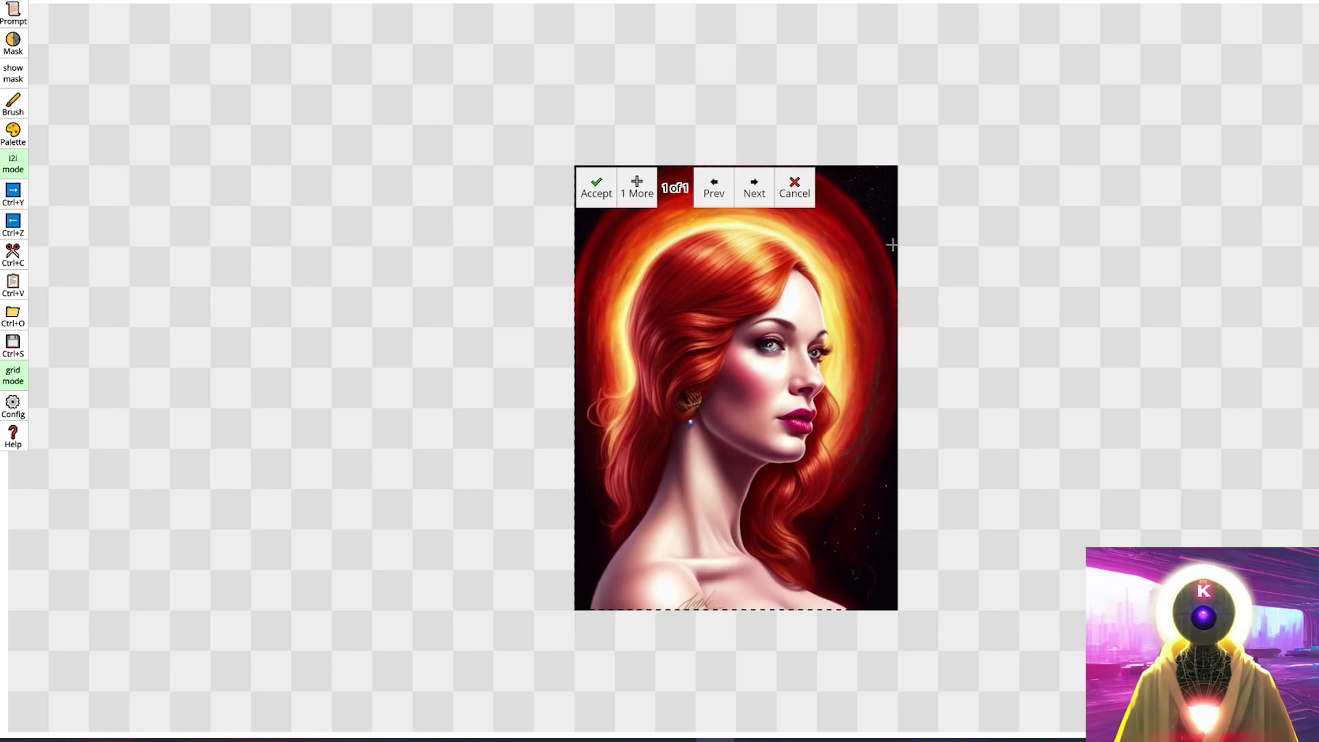
pyautogui.press('Return')
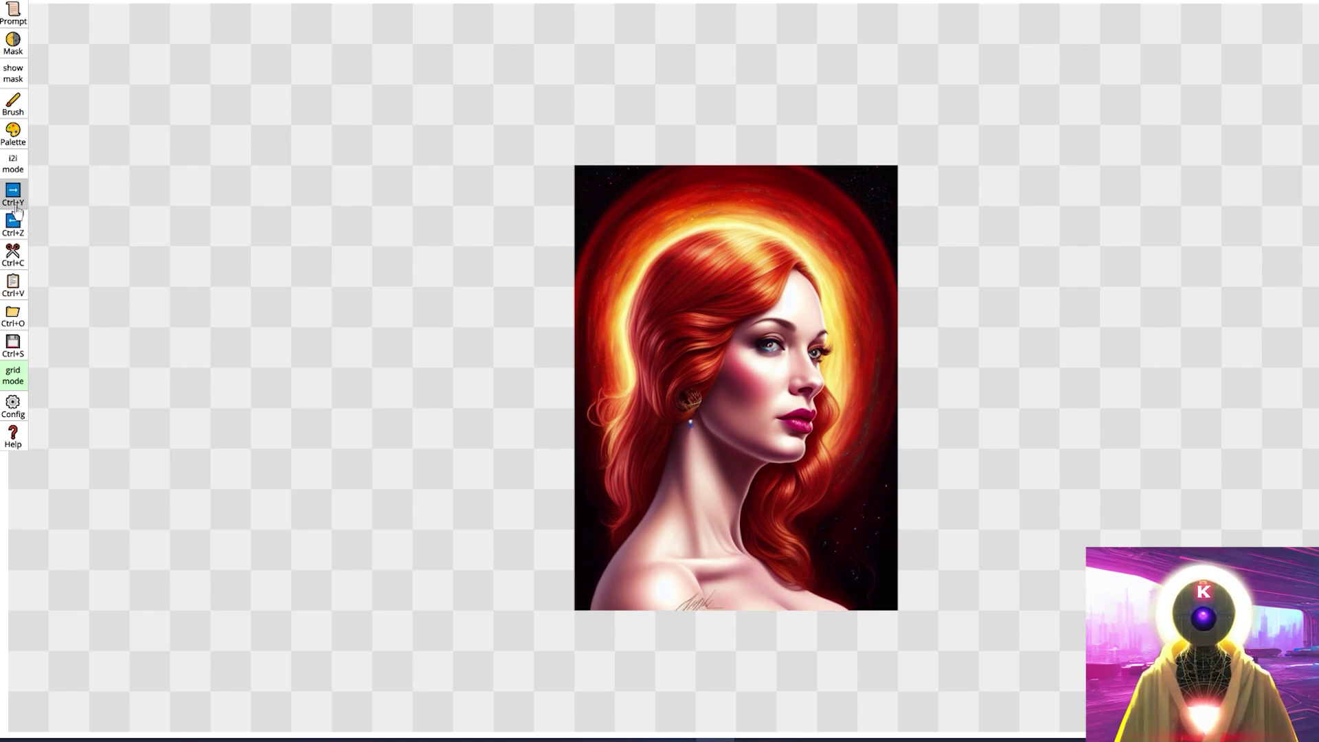
# Erase the portrait's upper-left corner with the brush, undo the erasure, redo it, and undo it again.
pyautogui.press('b')
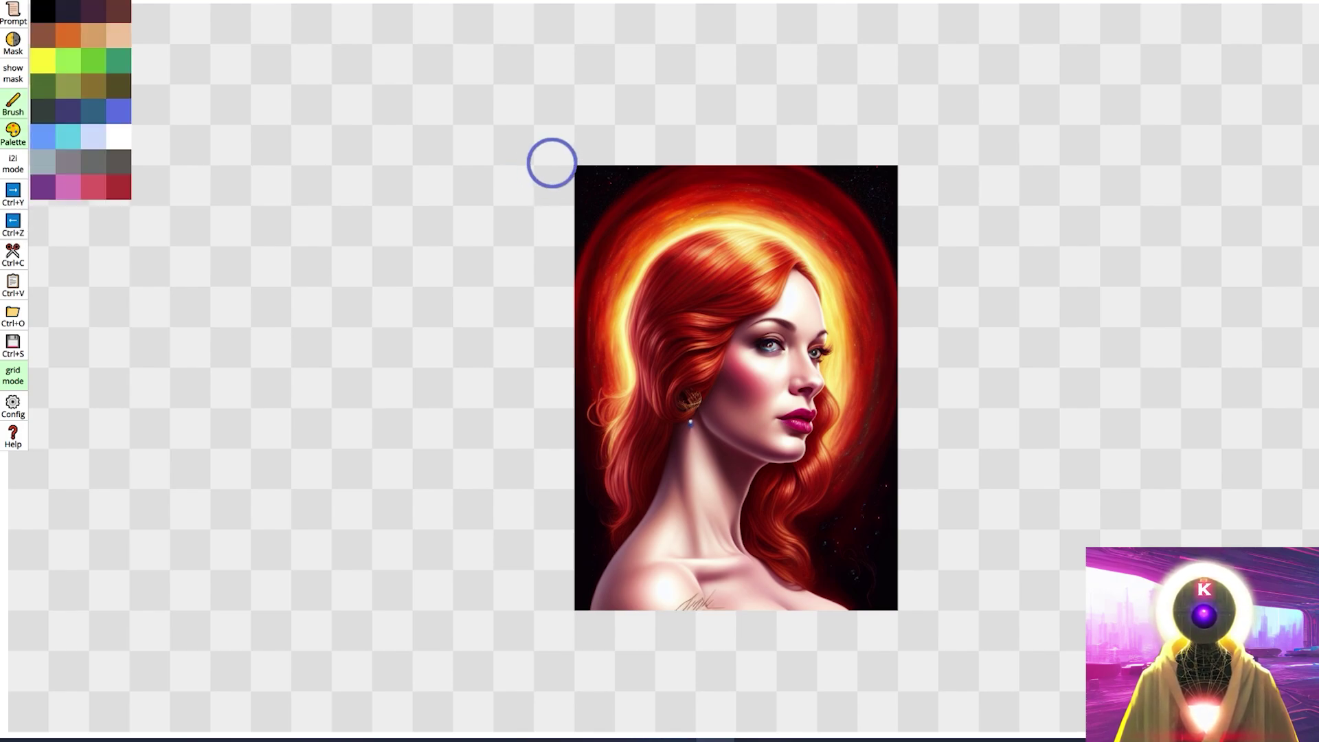
pyautogui.moveTo(545, 206)
pyautogui.mouseDown()
pyautogui.moveTo(663, 88)
pyautogui.moveTo(497, 293)
pyautogui.moveTo(603, 164)
pyautogui.moveTo(524, 339)
pyautogui.mouseUp()
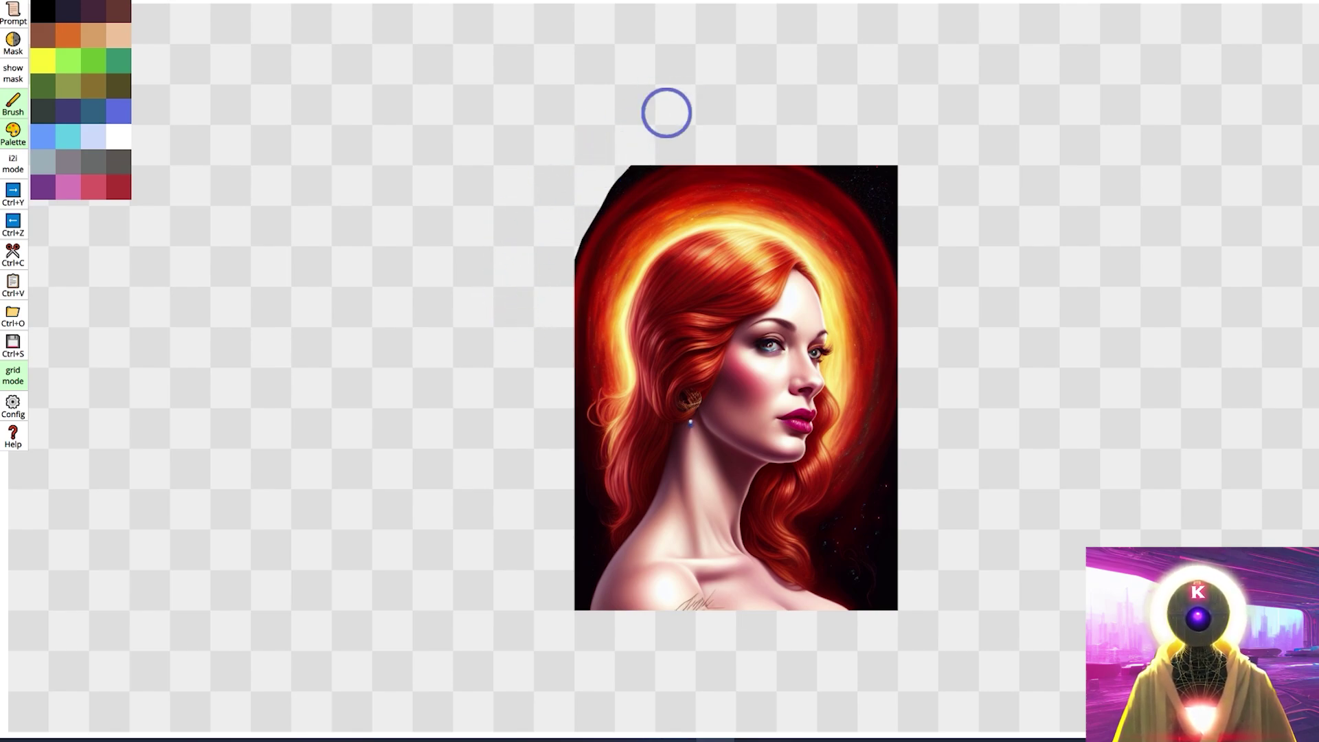
pyautogui.click(12, 224)
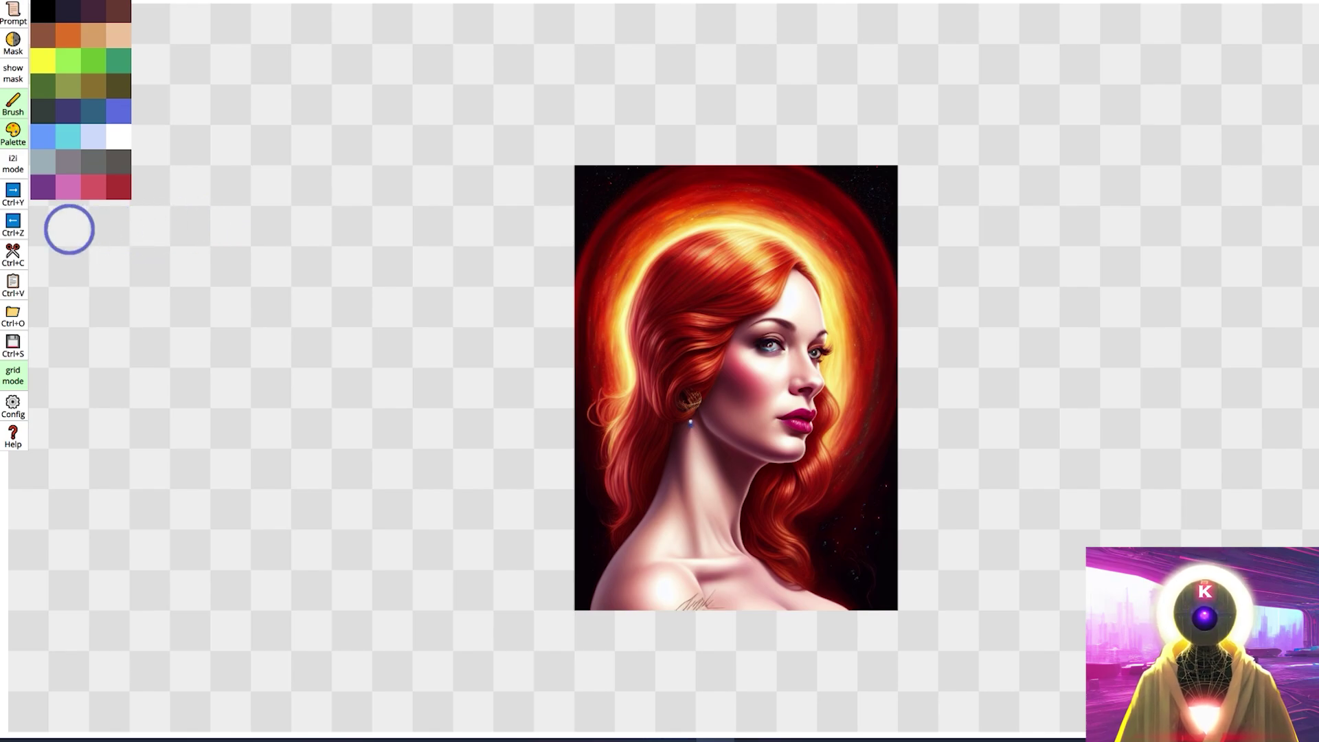
pyautogui.click(21, 202)
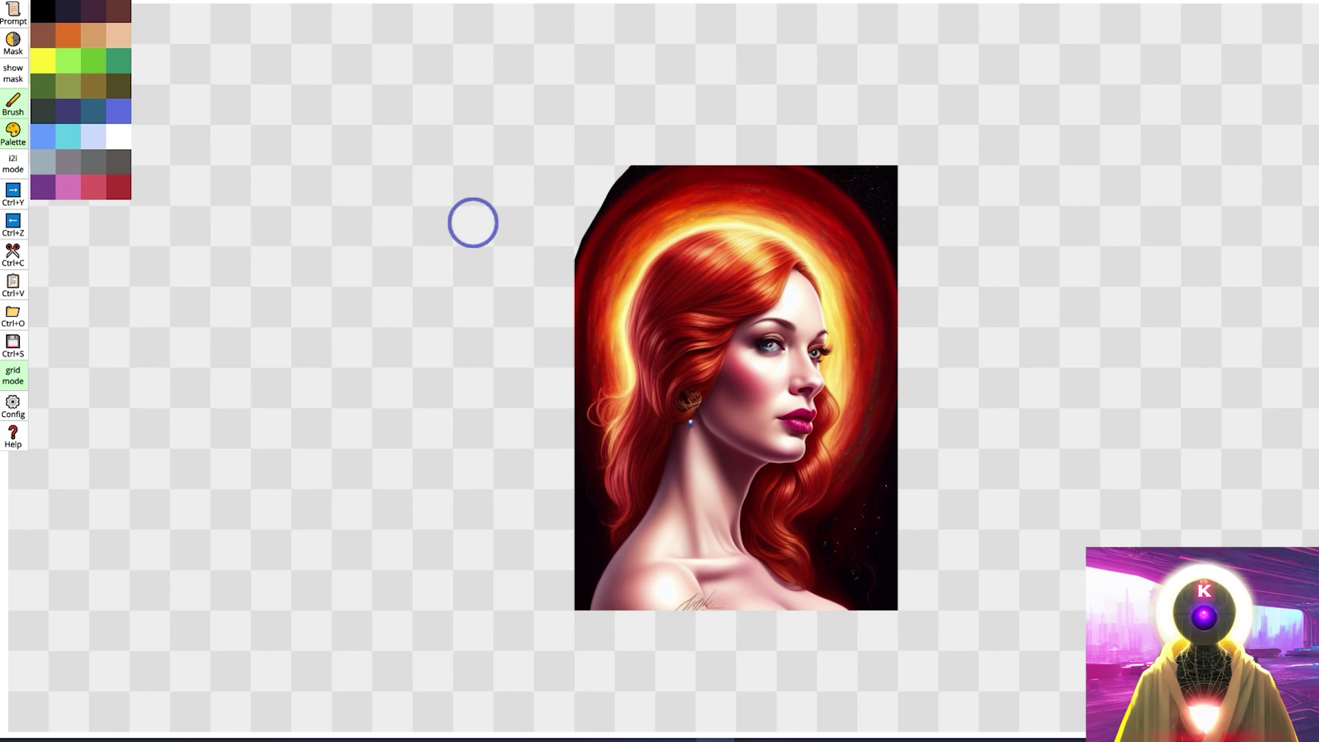
pyautogui.click(13, 223)
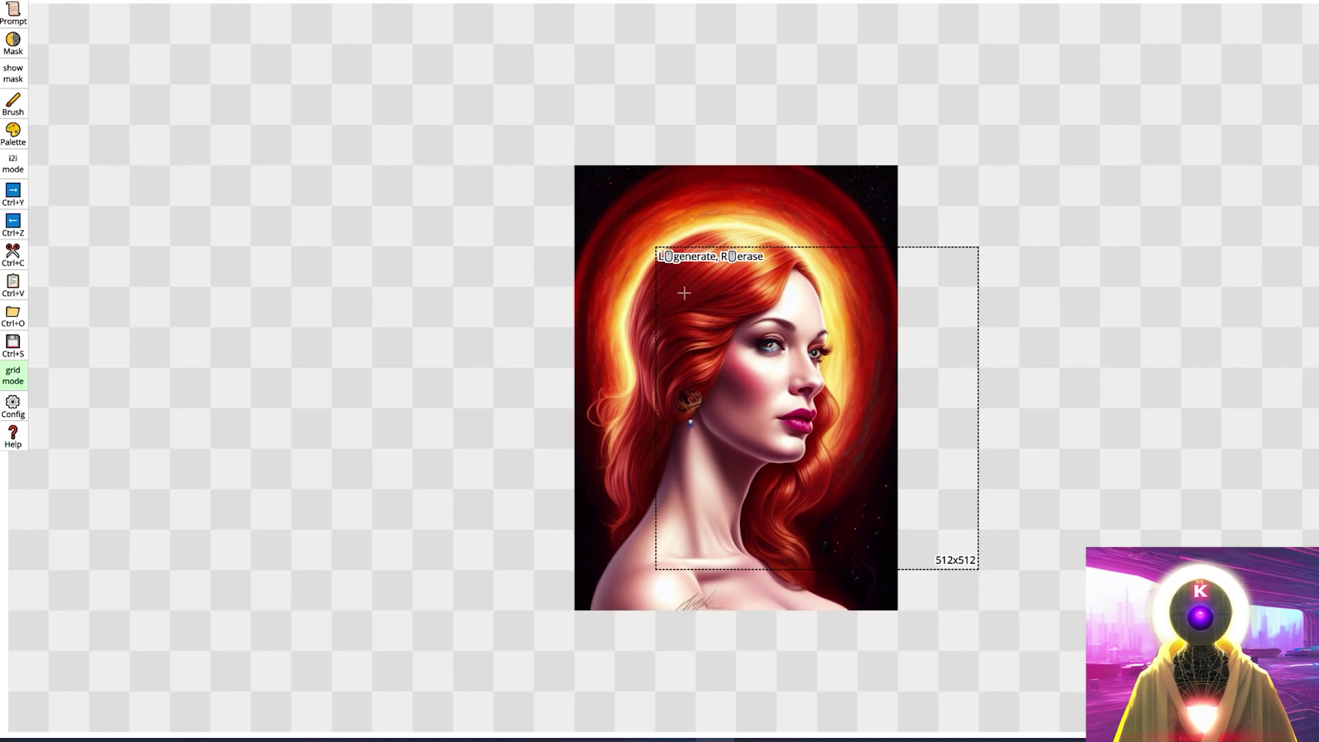
# Copy the canvas to the clipboard and paste the image at the canvas centre.
pyautogui.click(13, 257)
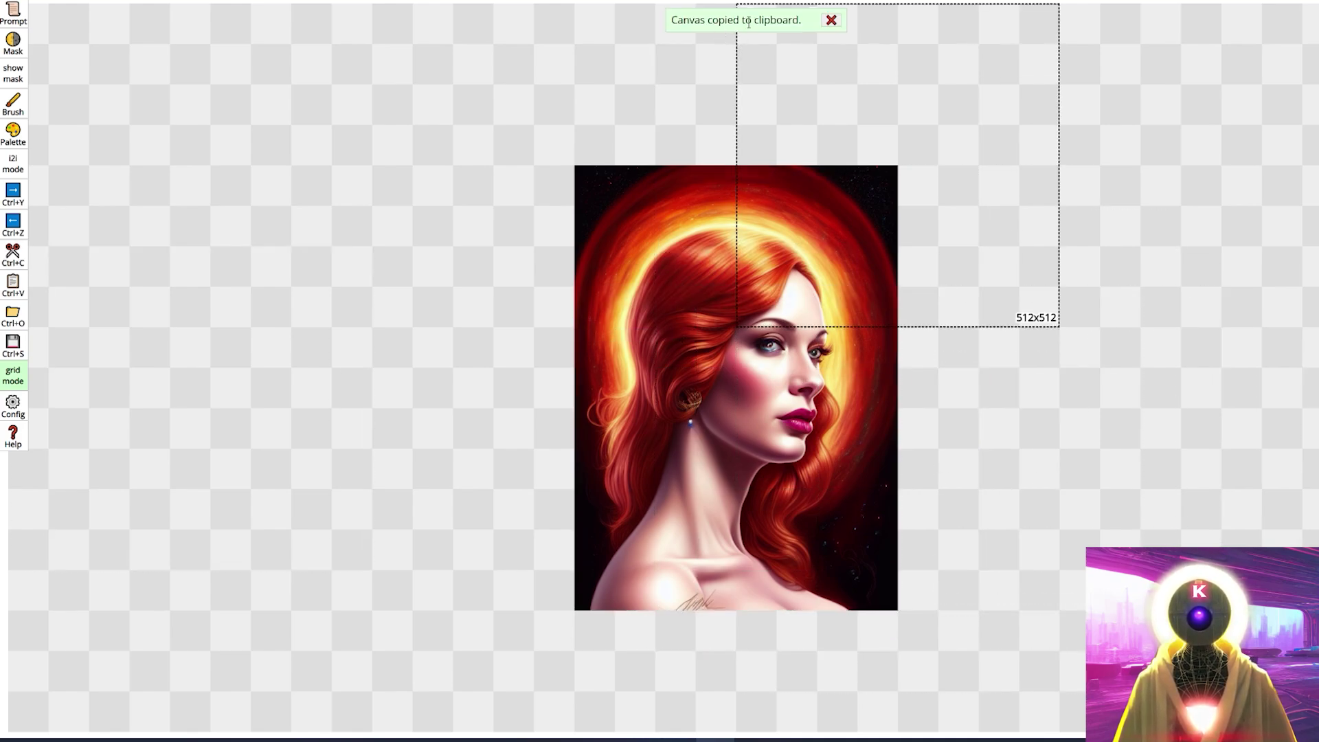
pyautogui.click(19, 293)
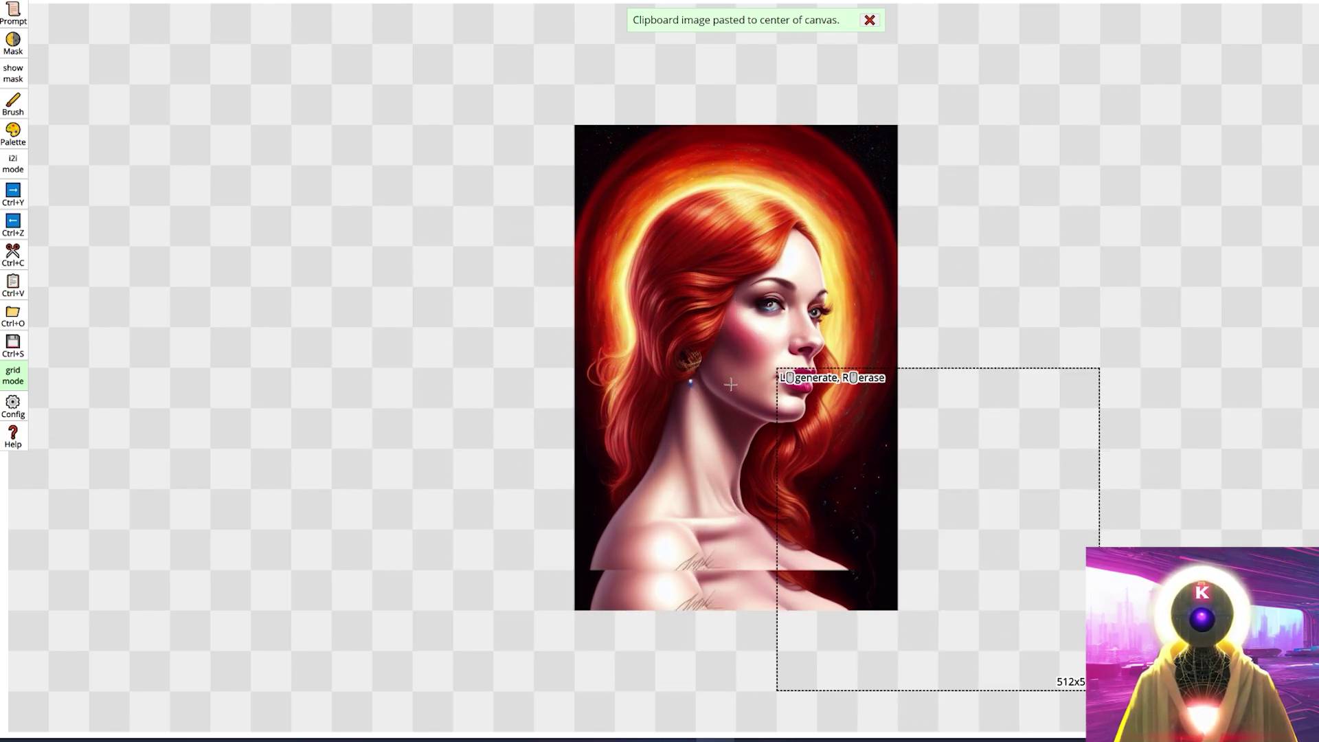
# Undo the clipboard paste and view the configuration's server, canvas size and minimum size settings.
pyautogui.click(13, 224)
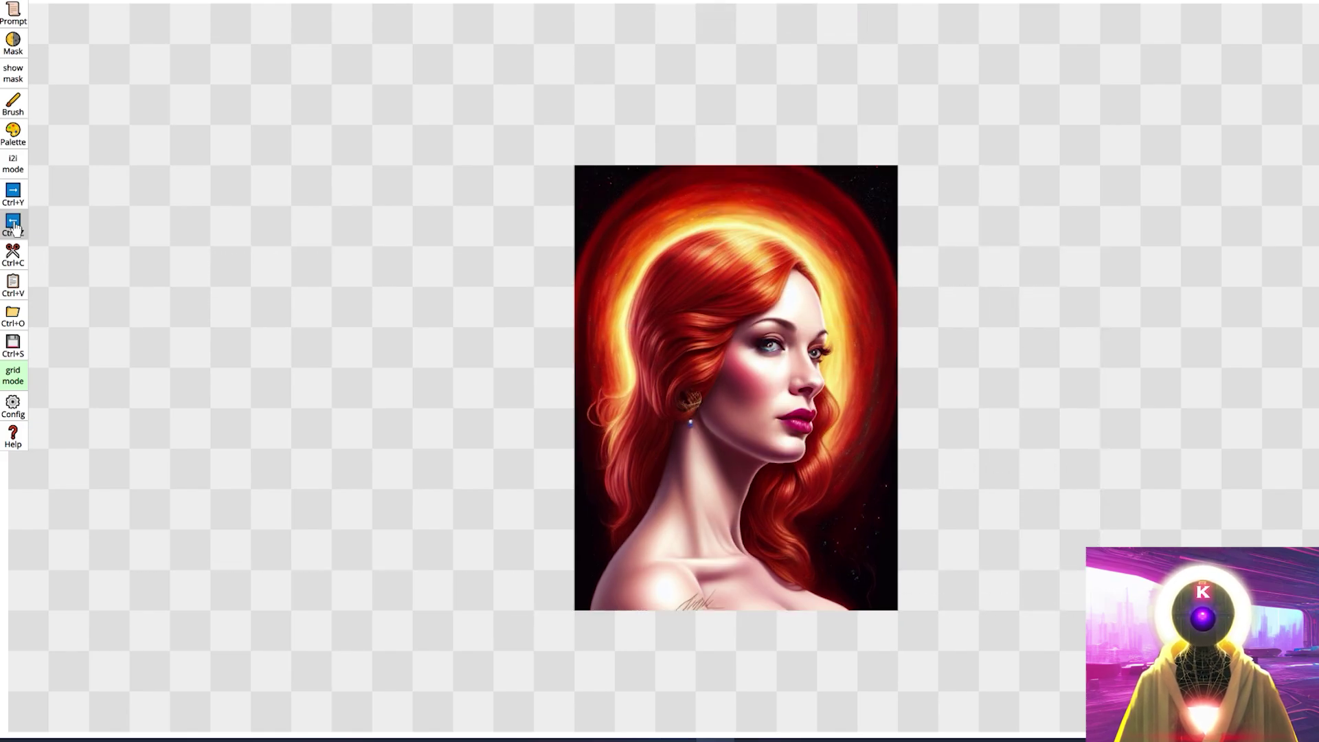
pyautogui.click(13, 405)
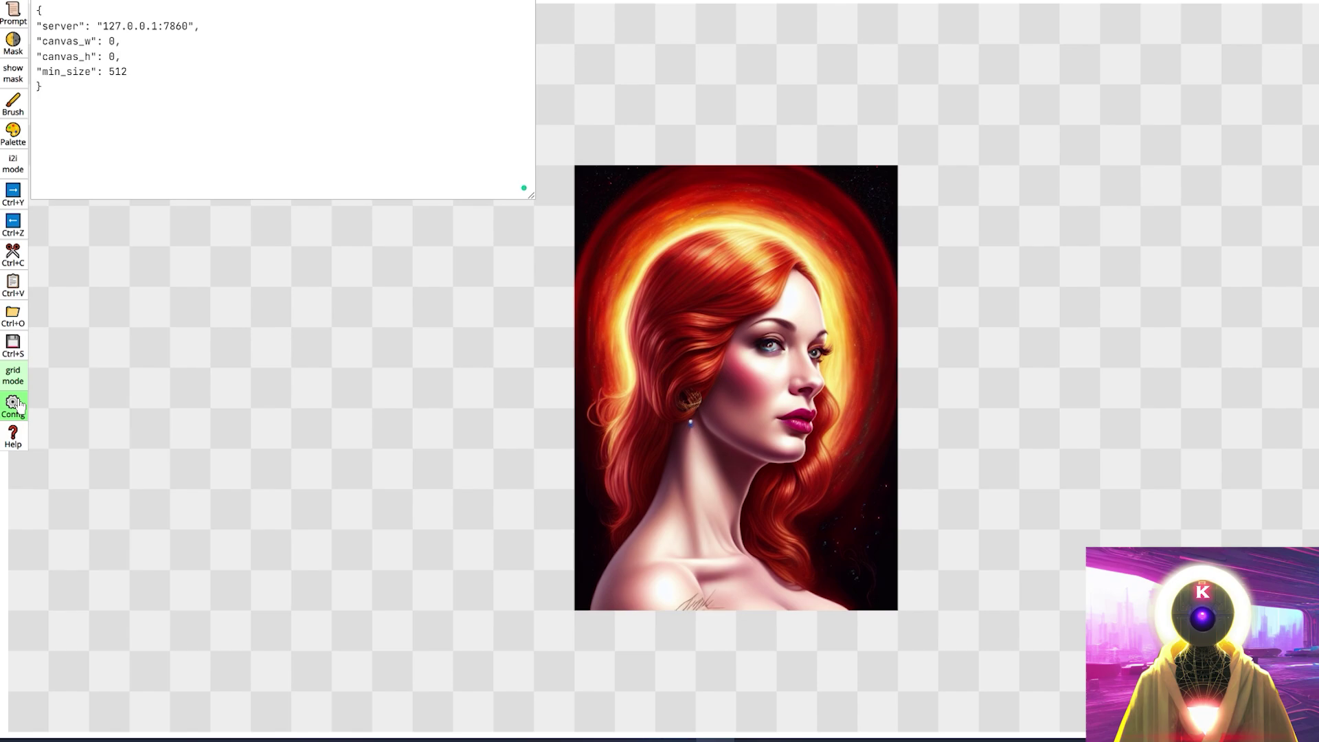
pyautogui.click(110, 43)
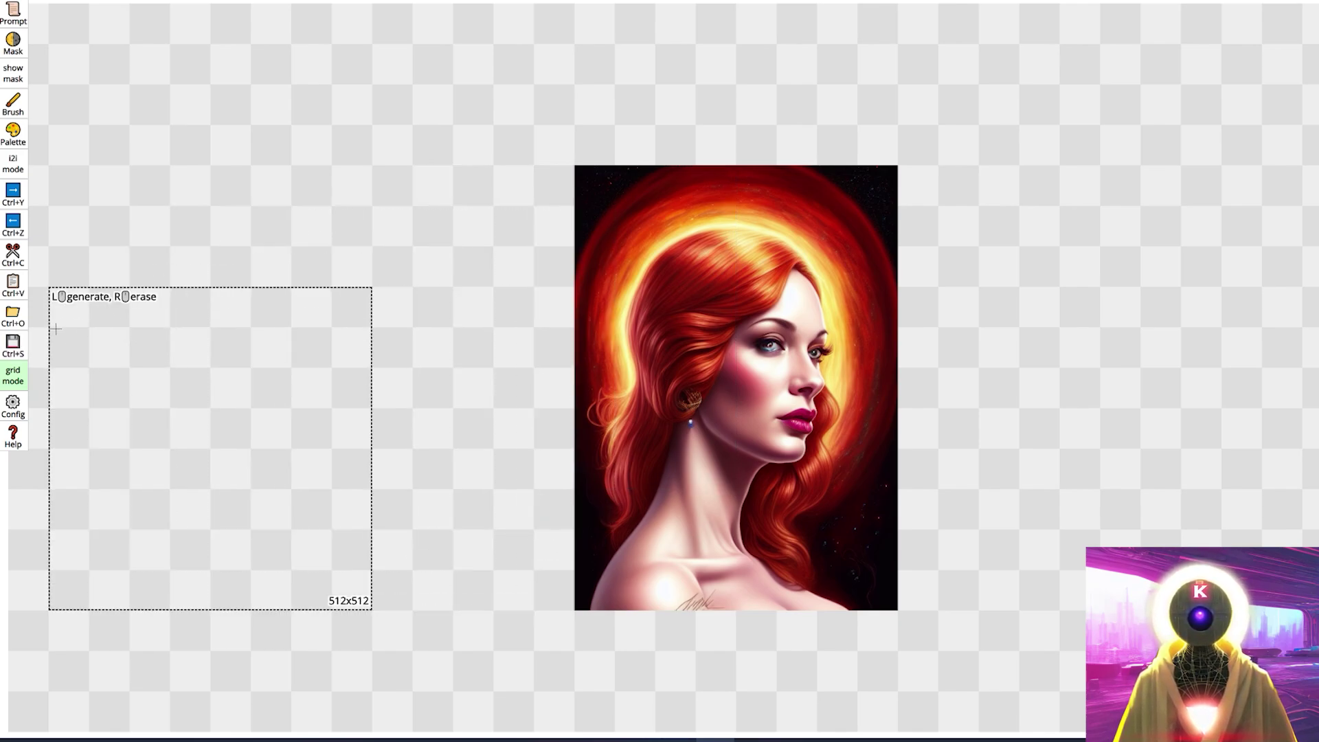
# Save the canvas image, and switch grid mode off and back on.
pyautogui.click(7, 352)
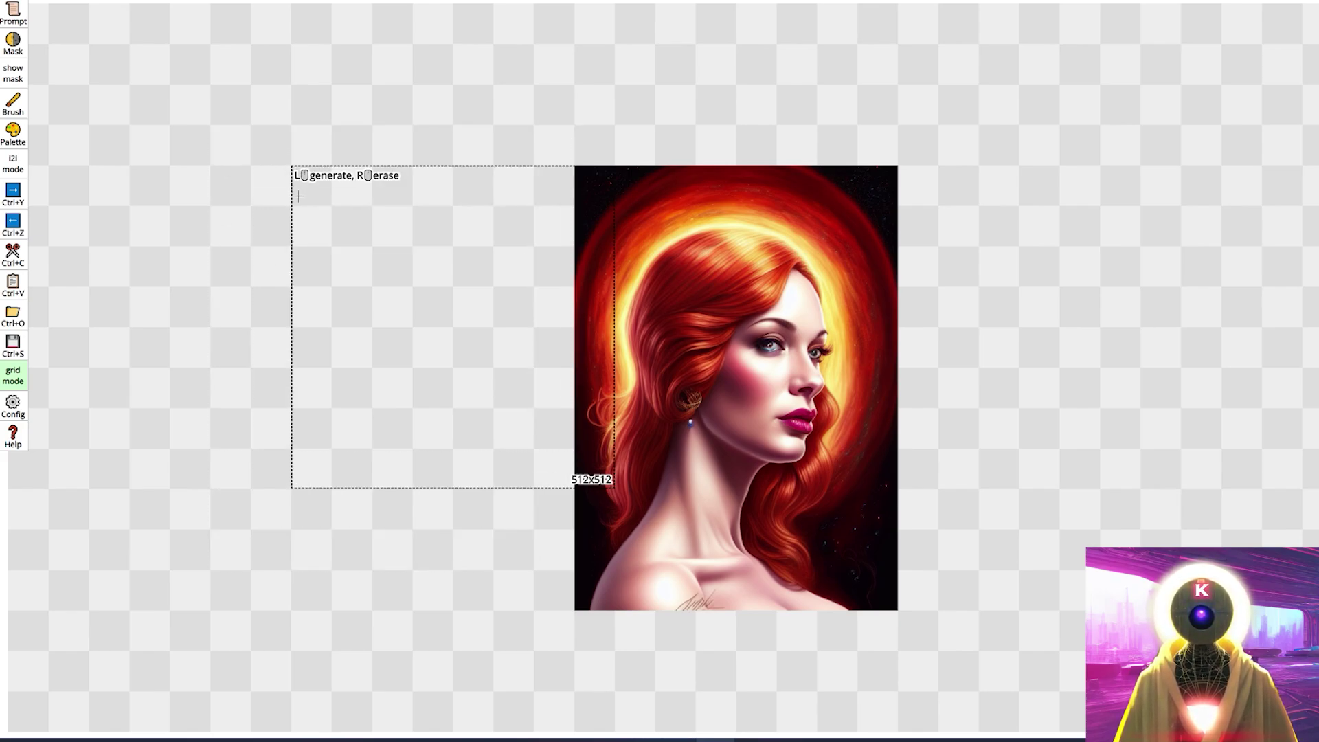
pyautogui.click(13, 376)
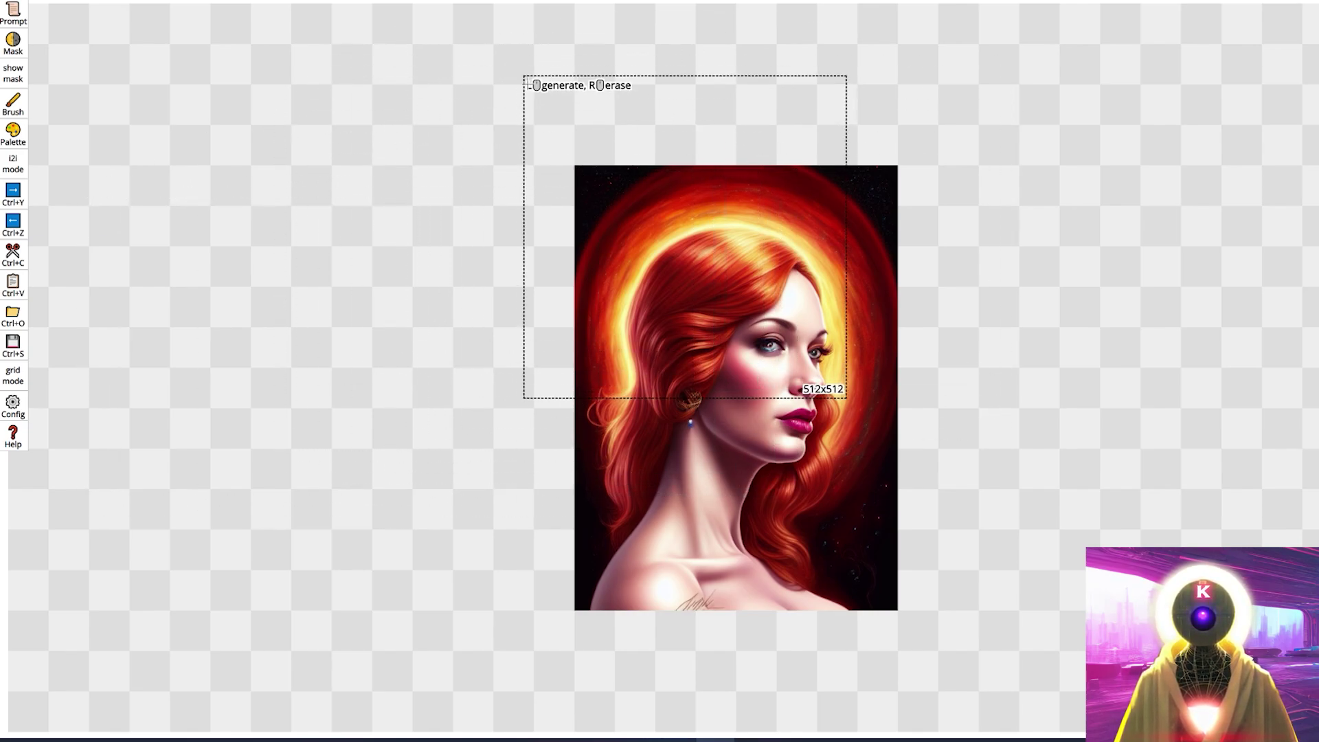
pyautogui.click(14, 384)
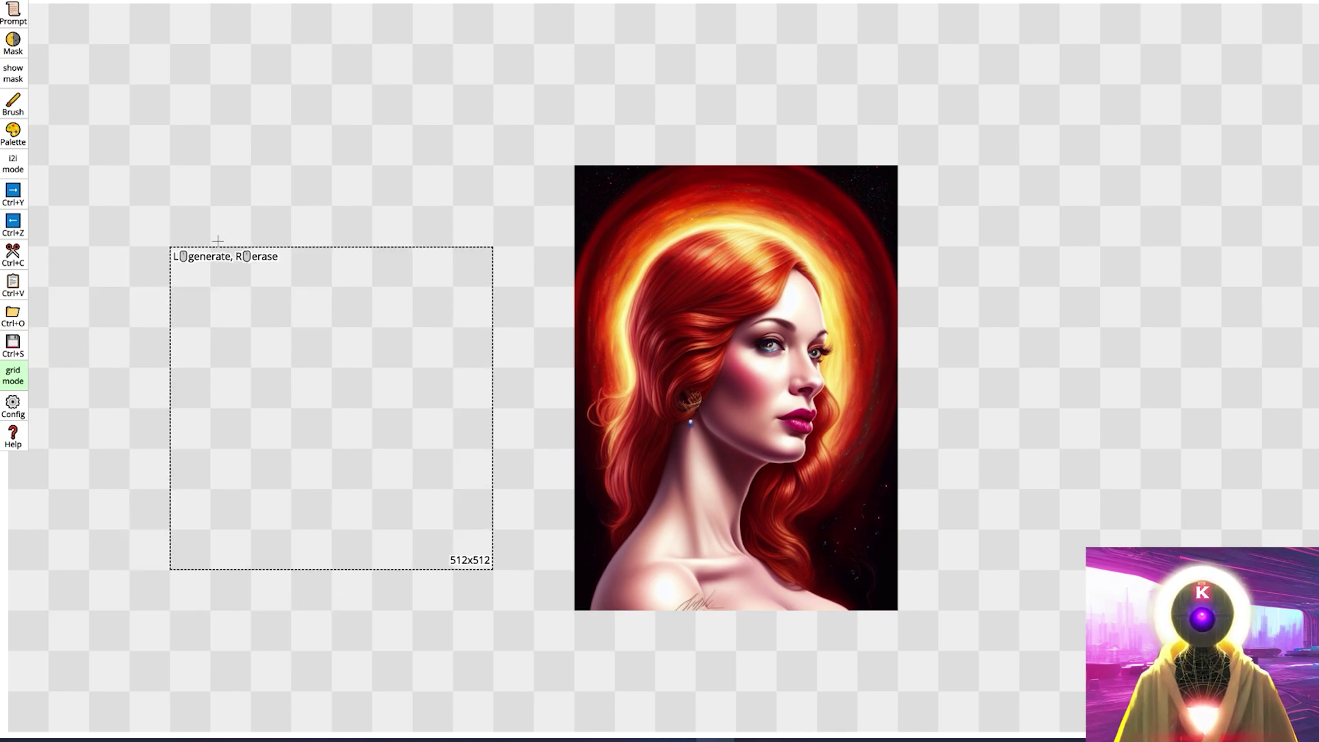
# Erase the 704x896 area containing the portrait and open the purple Disney-style collage image on the canvas.
pyautogui.moveTo(535, 85); pyautogui.dragTo(978, 650)
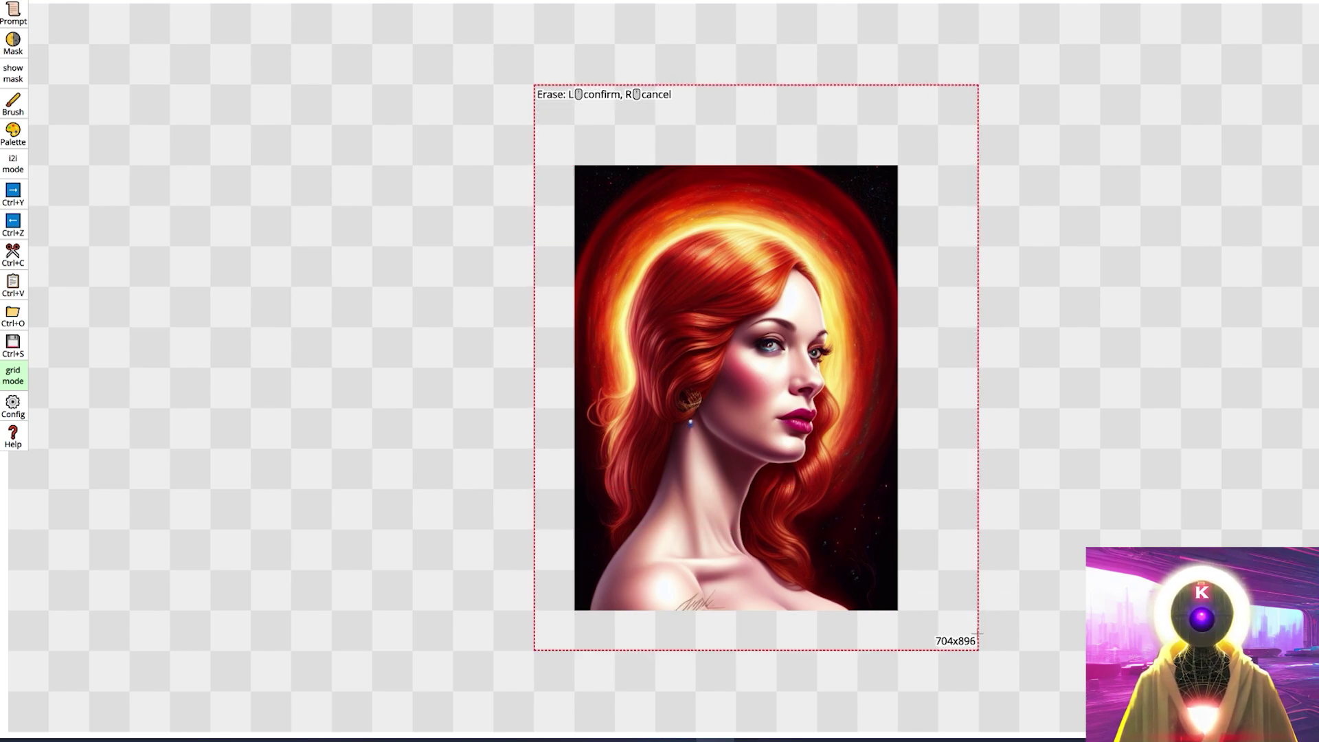
pyautogui.click(979, 633)
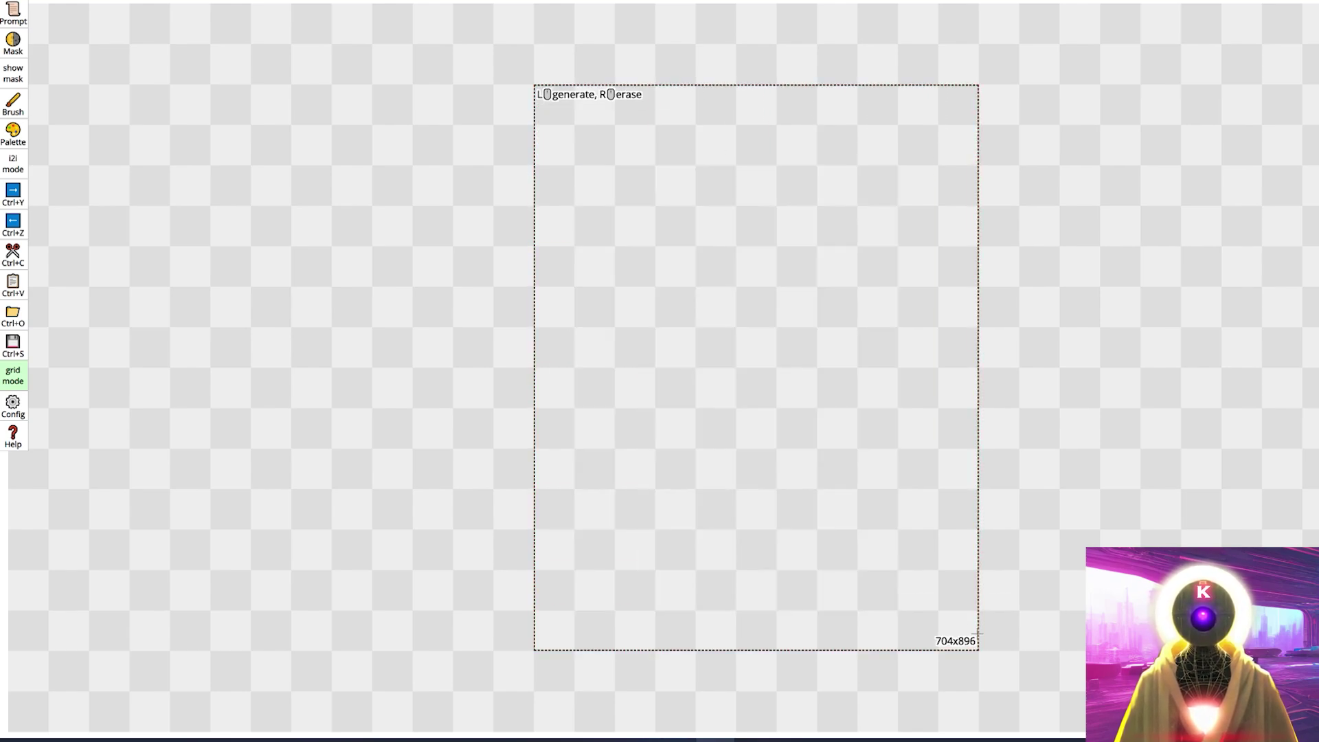
pyautogui.click(14, 317)
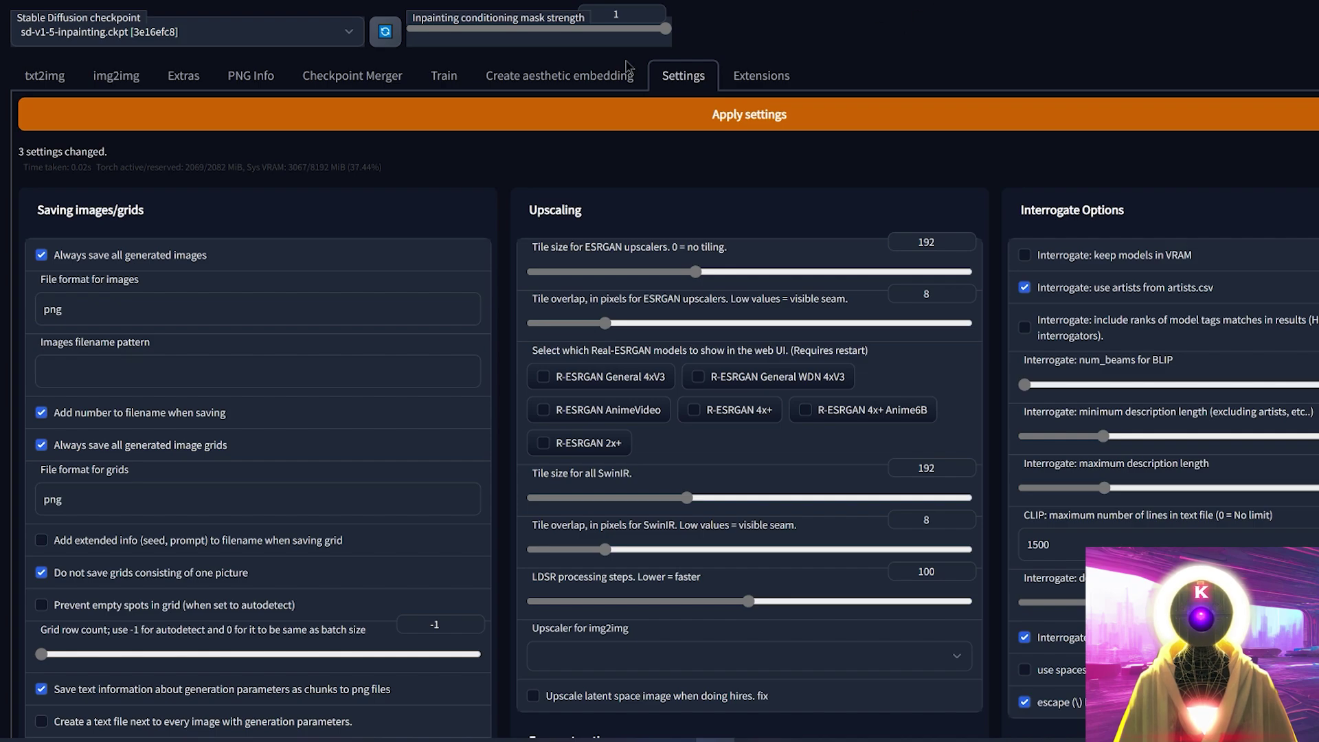
# Load the moDi-v1-pruned.ckpt checkpoint in the Stable Diffusion web UI and set the canvas prompt's denoising_strength to 1.
pyautogui.click(323, 38)
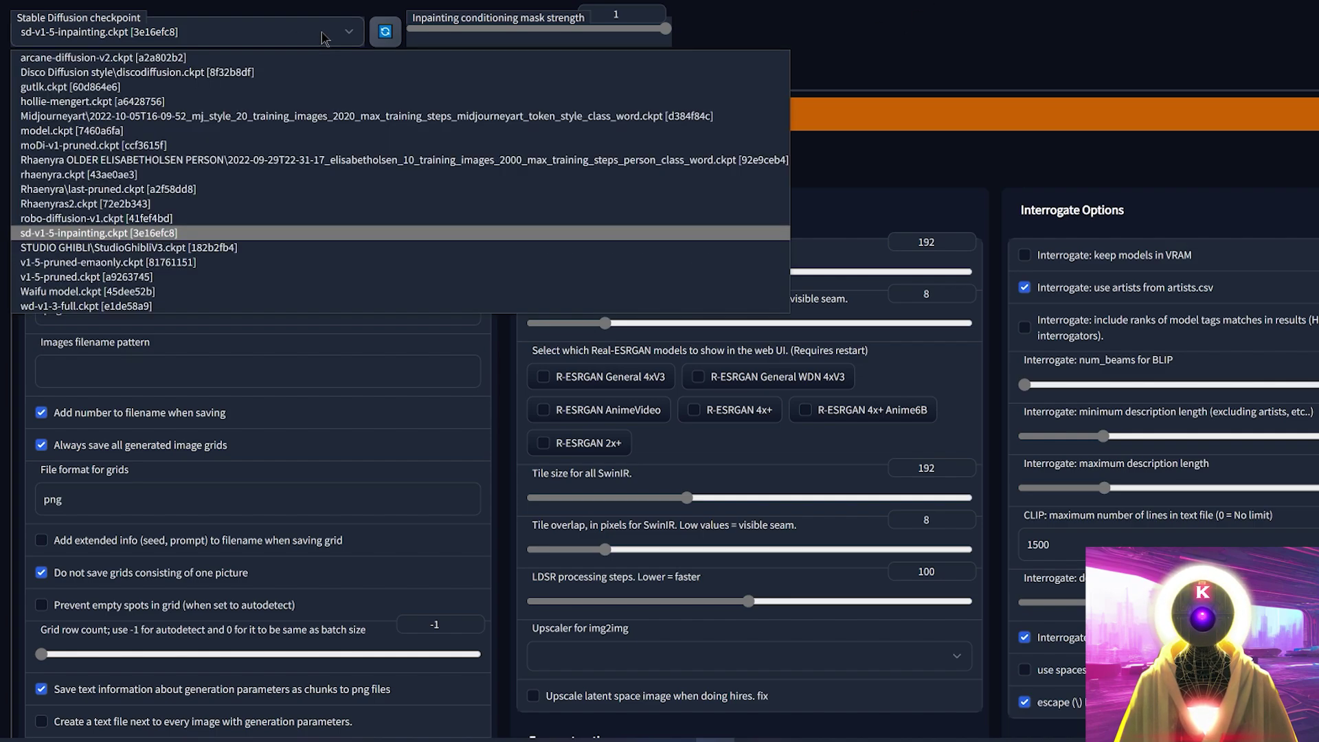
pyautogui.click(97, 57)
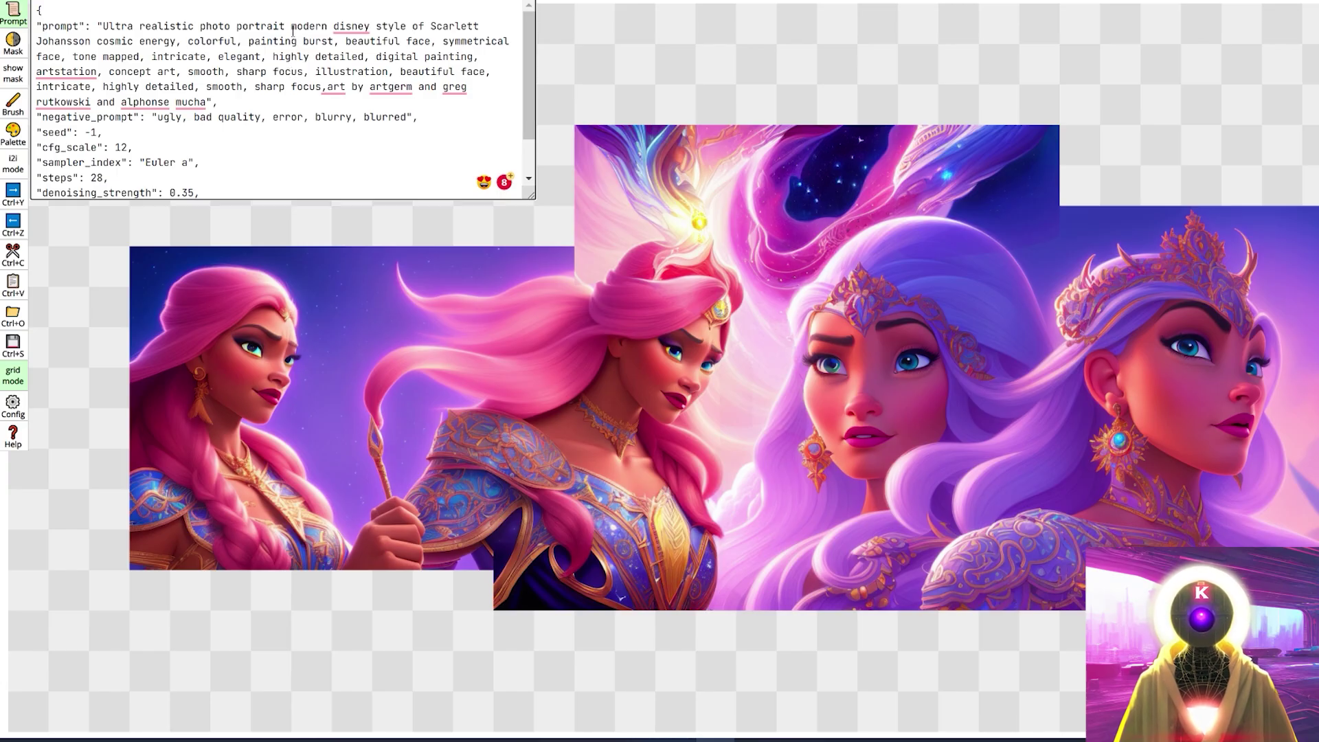
pyautogui.moveTo(291, 26); pyautogui.dragTo(407, 27)
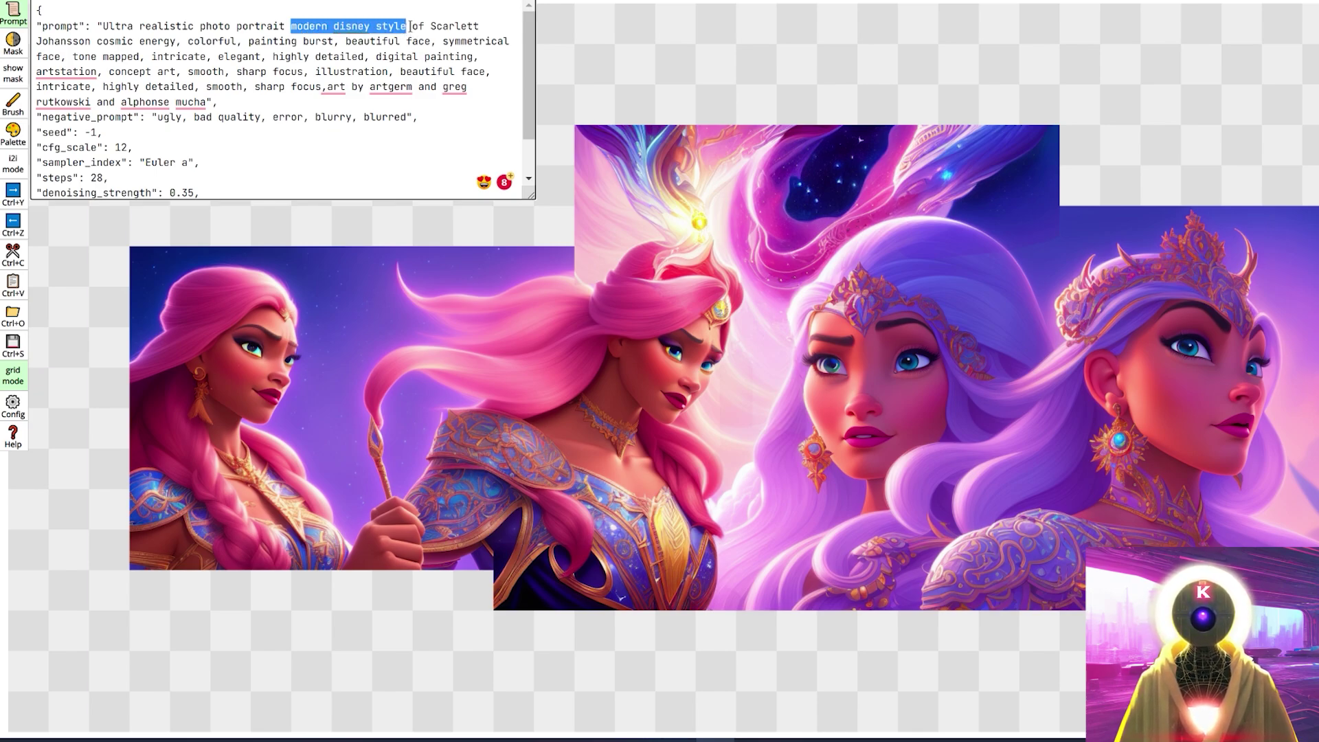
pyautogui.moveTo(196, 192); pyautogui.dragTo(170, 193)
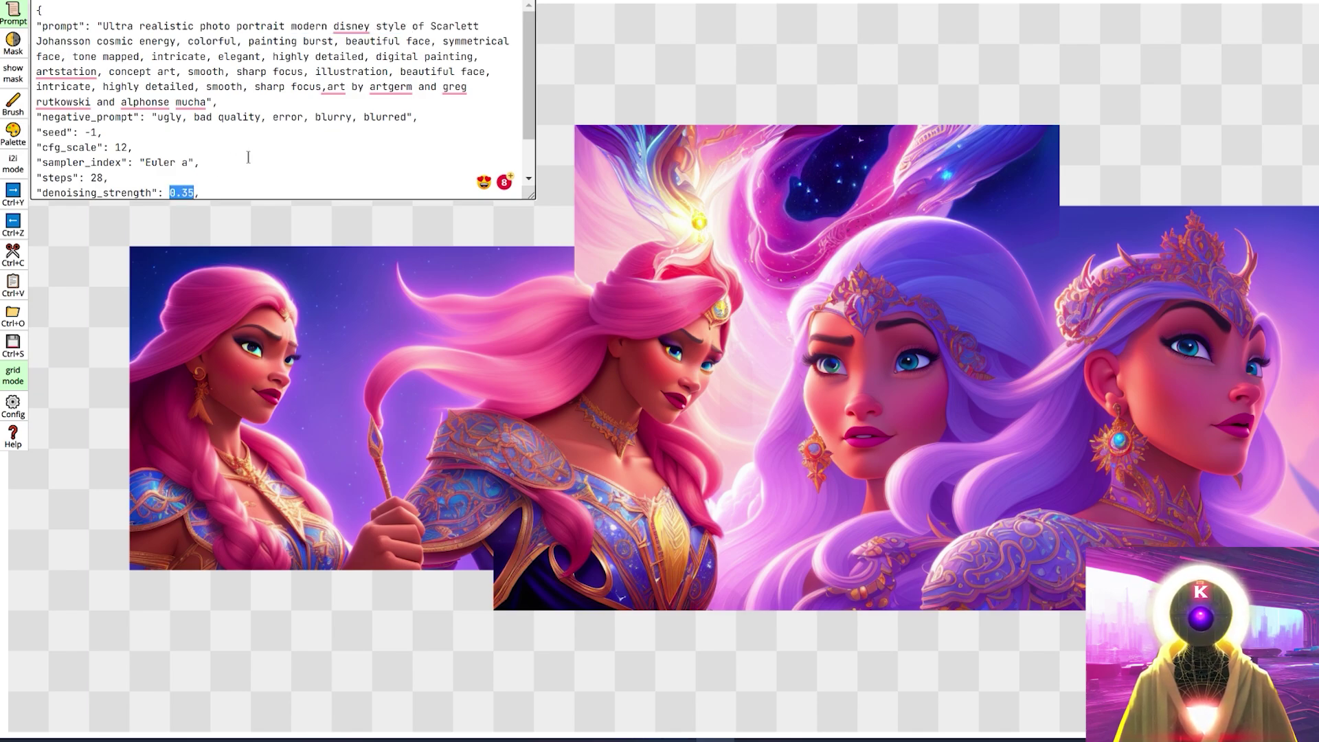
pyautogui.write('1')
pyautogui.press('Delete')
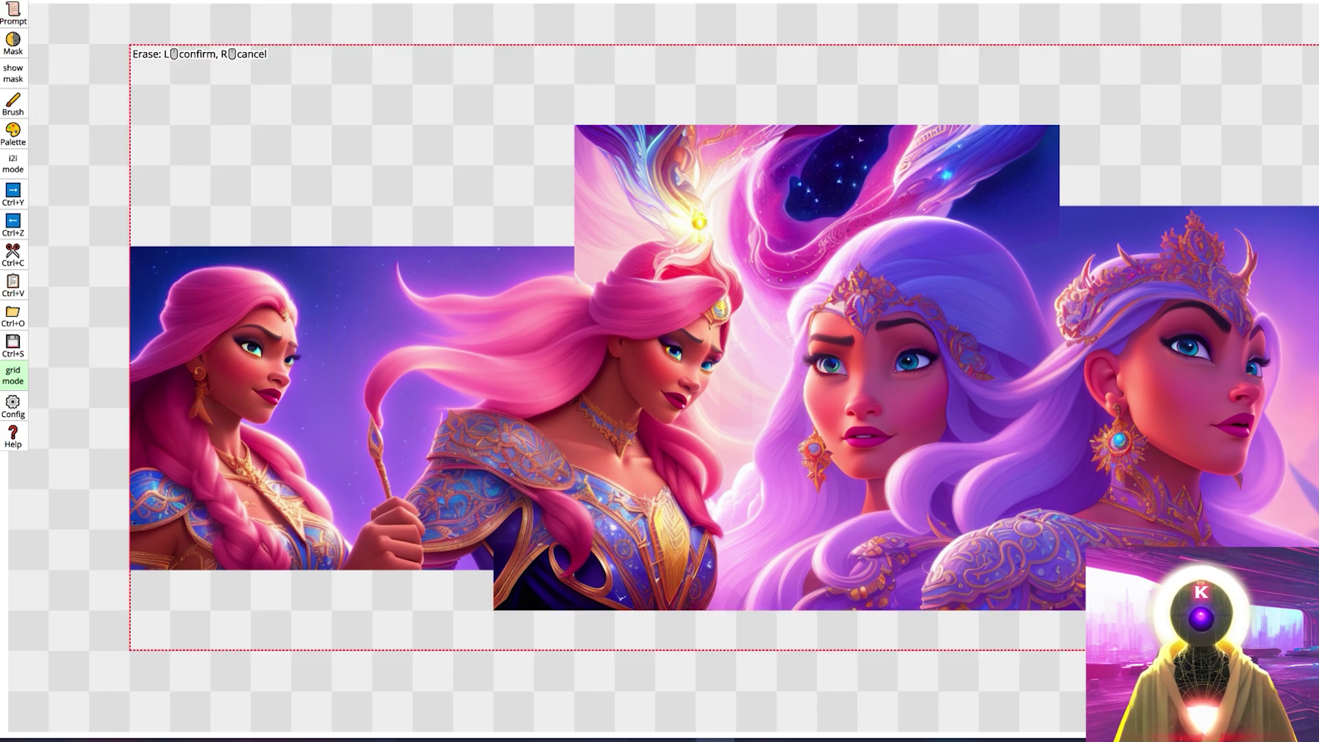
# Erase the entire collage and generate a 512x768 modern disney style portrait at strength 1.
pyautogui.click(589, 146)
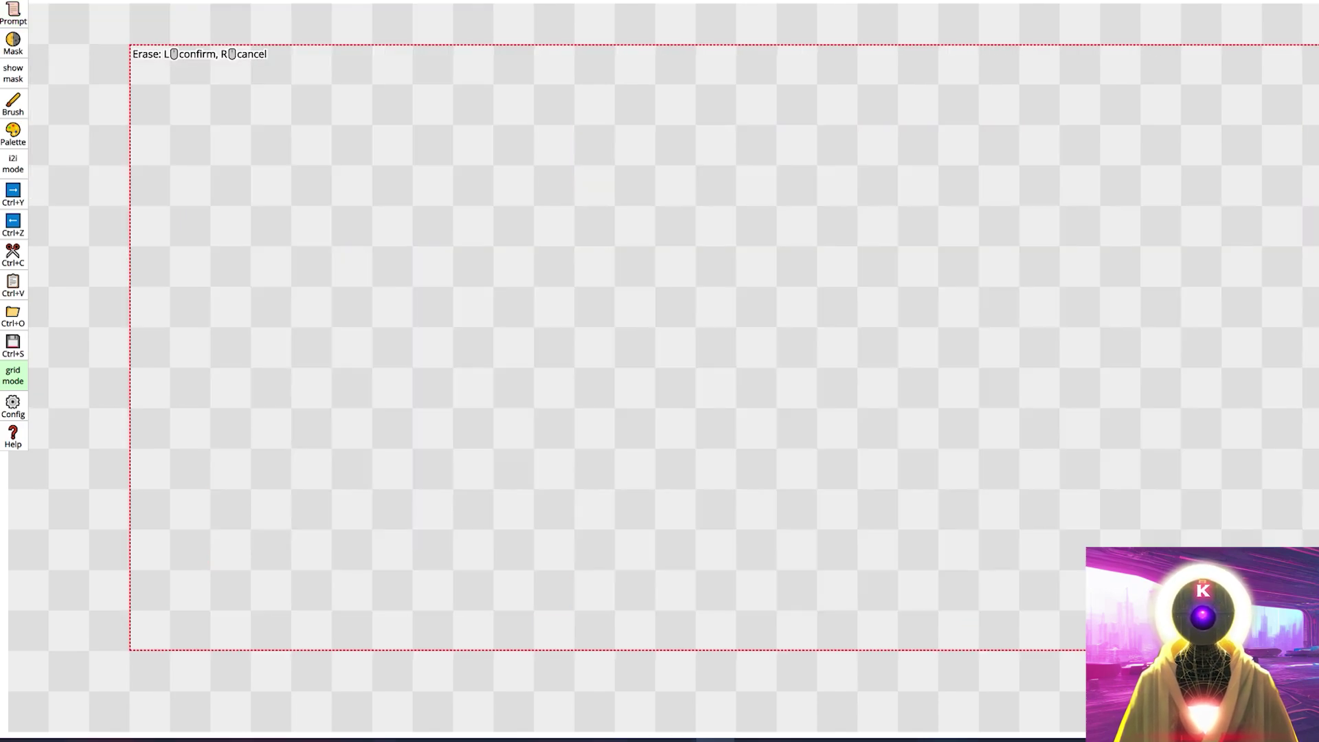
pyautogui.click(588, 146)
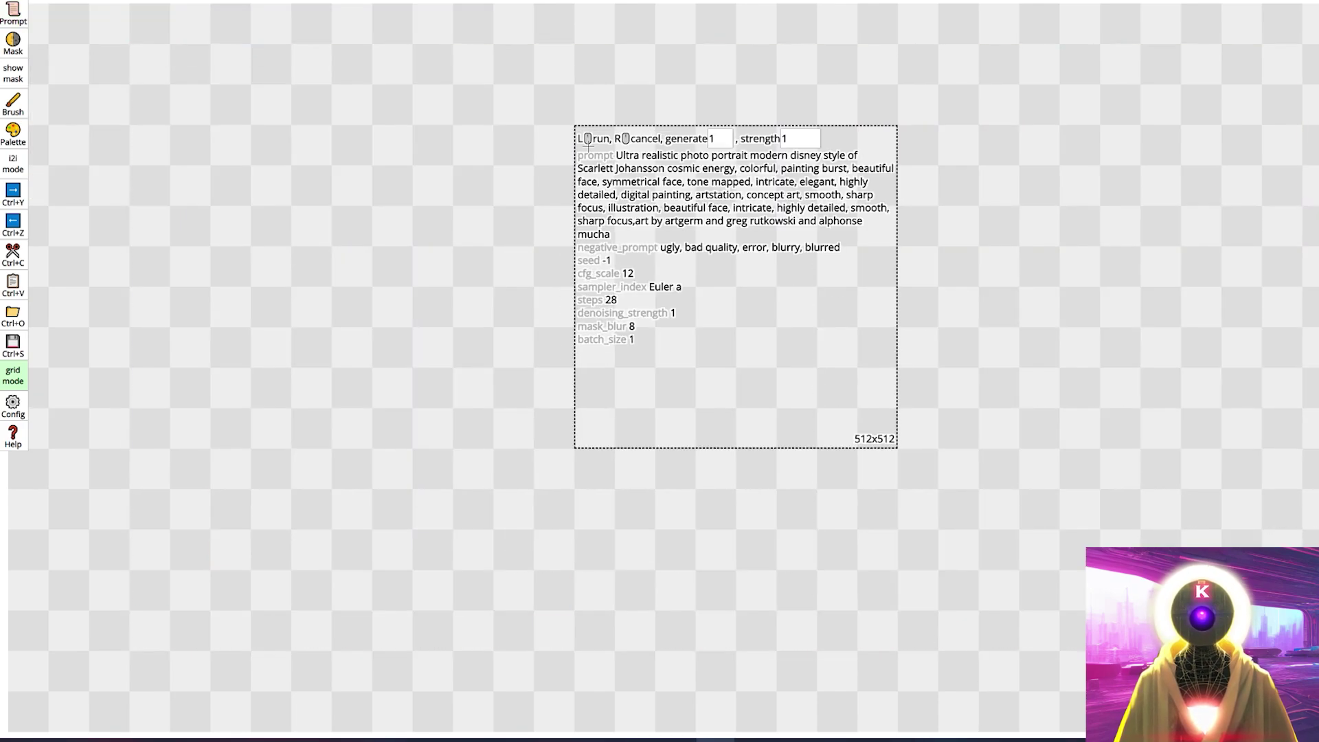
pyautogui.click(753, 594)
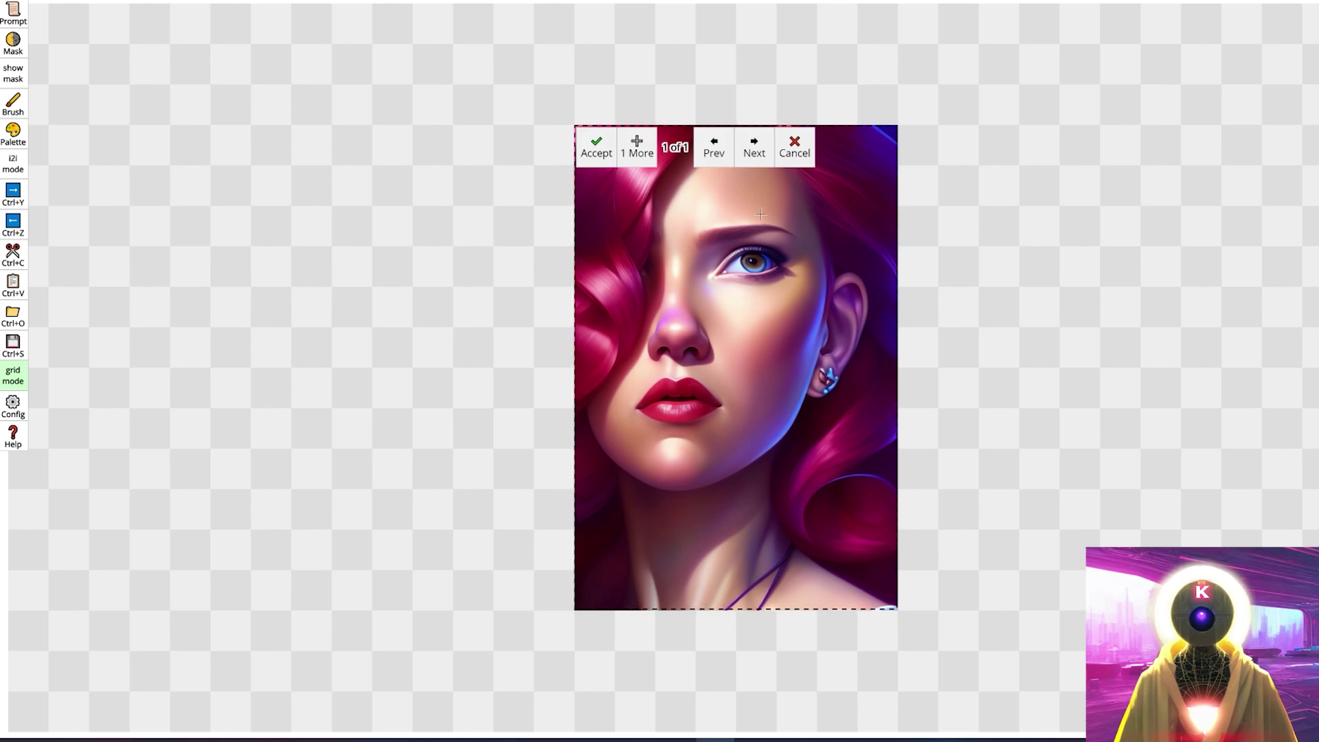
pyautogui.press('Return')
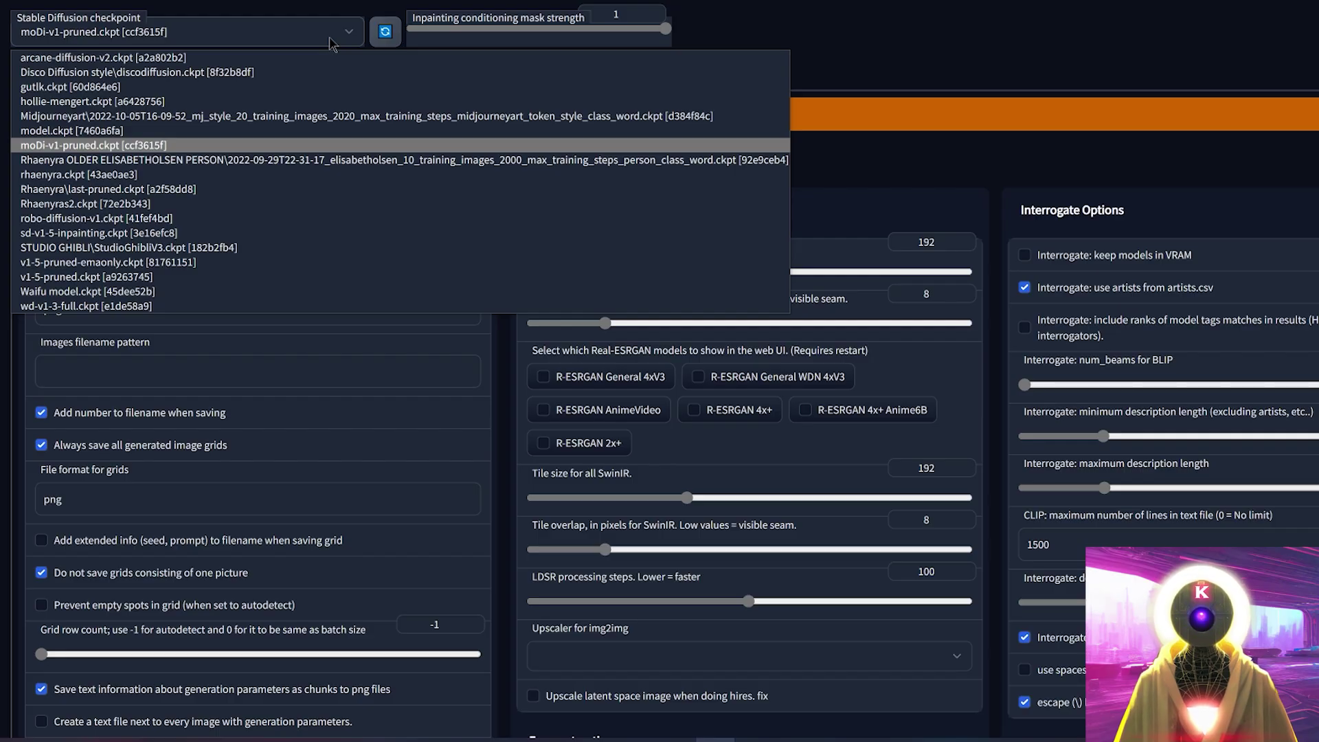
# Load the sd-v1-5-inpainting.ckpt checkpoint and mask a vertical strip between the two central women of the collage.
pyautogui.click(139, 234)
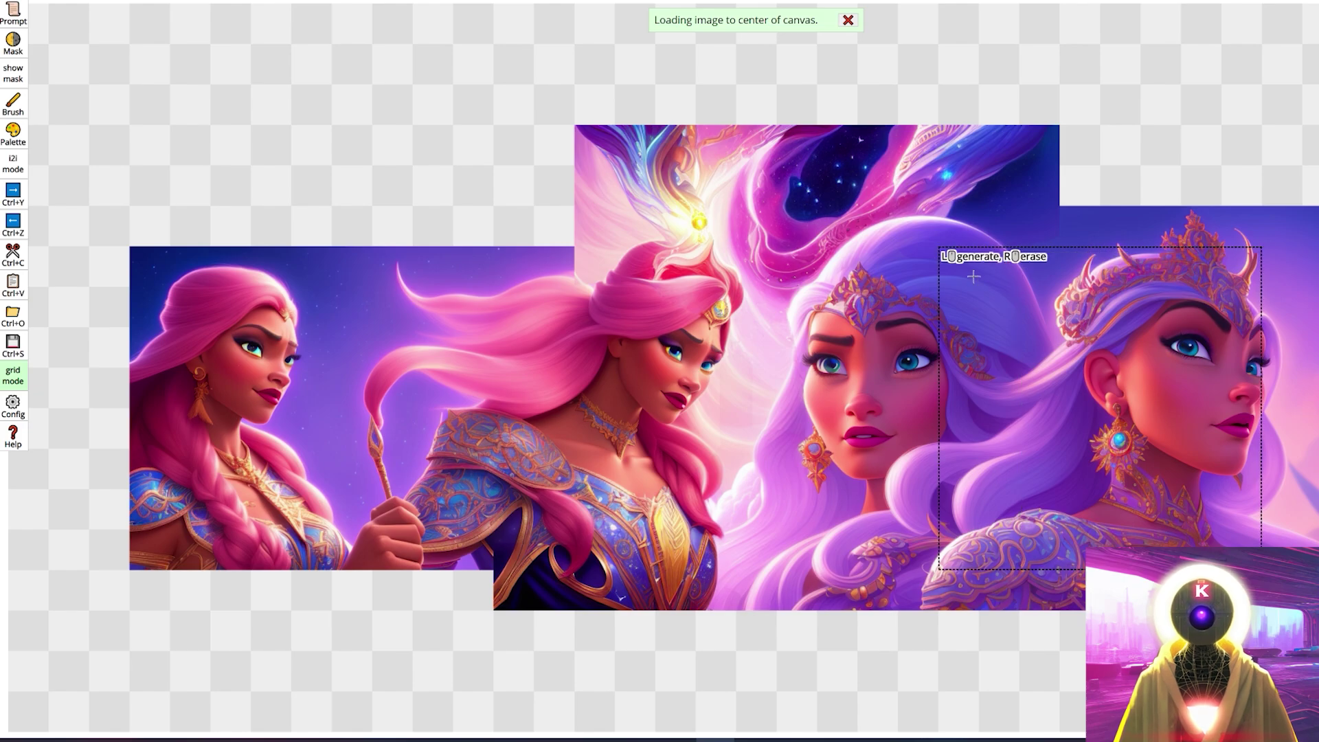
pyautogui.click(13, 42)
pyautogui.click(835, 134)
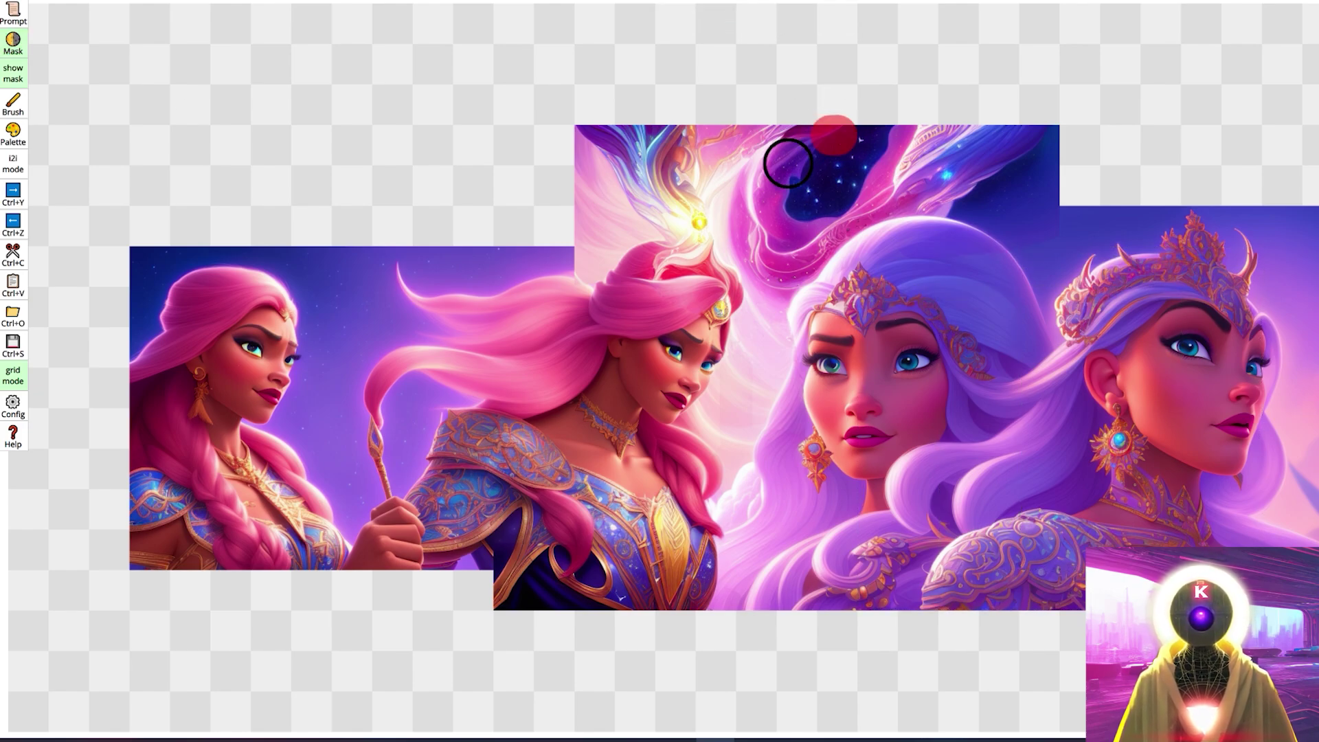
pyautogui.moveTo(787, 163)
pyautogui.mouseDown()
pyautogui.moveTo(773, 400)
pyautogui.moveTo(728, 612)
pyautogui.mouseUp()
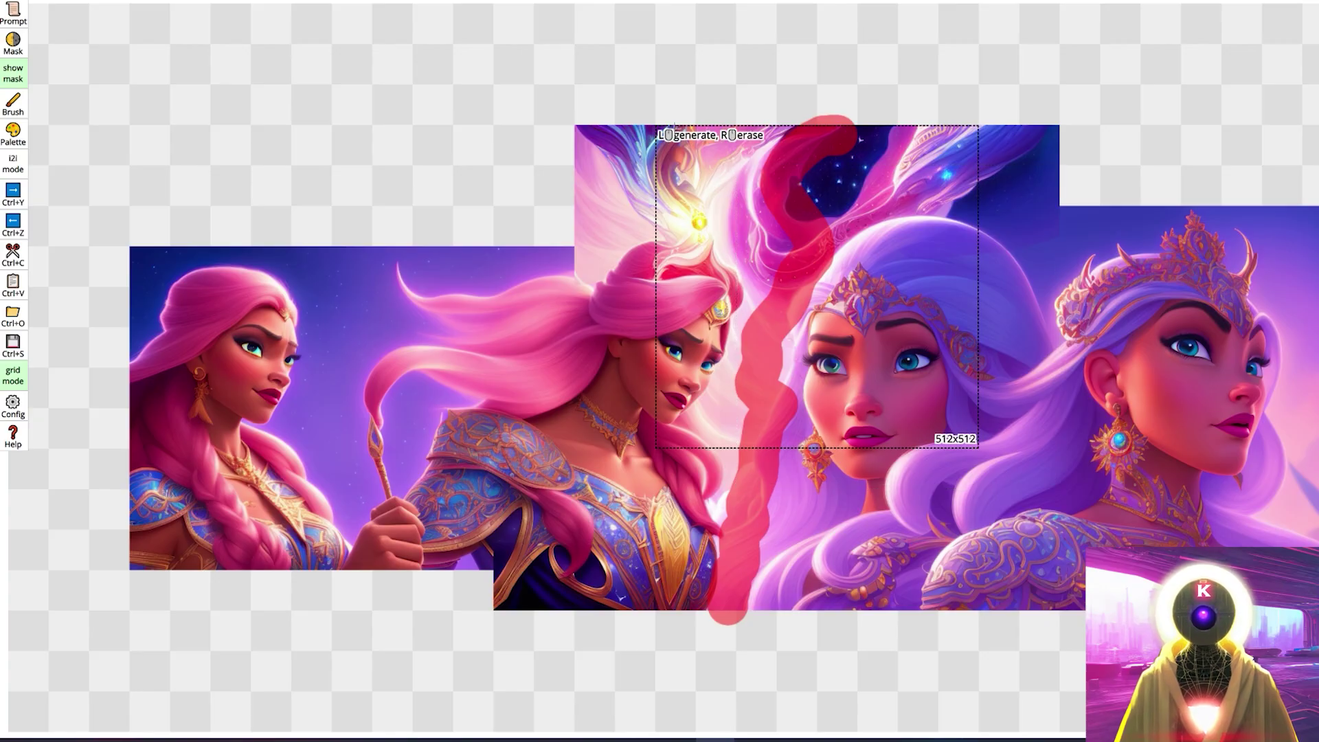
# Try a 512x768 generation over the masked strip and undo the mask stroke.
pyautogui.click(676, 130)
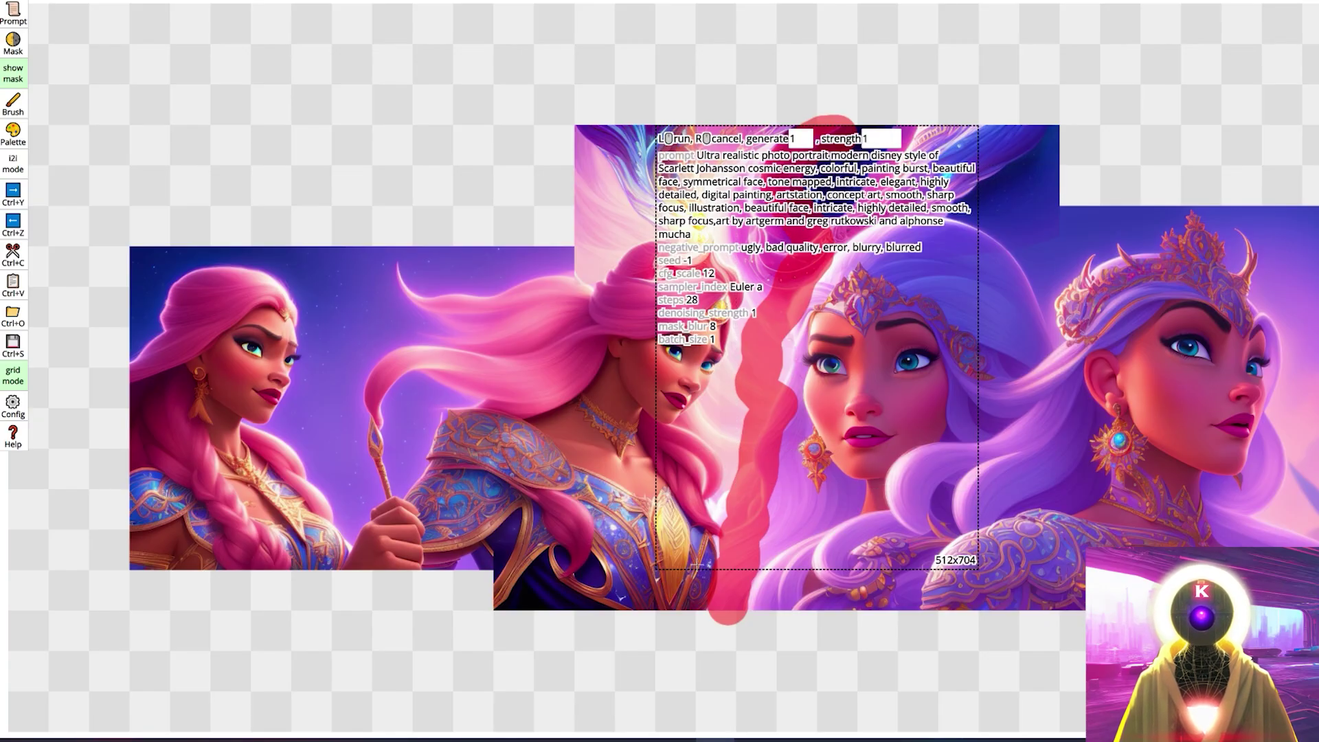
pyautogui.moveTo(695, 566); pyautogui.dragTo(688, 604)
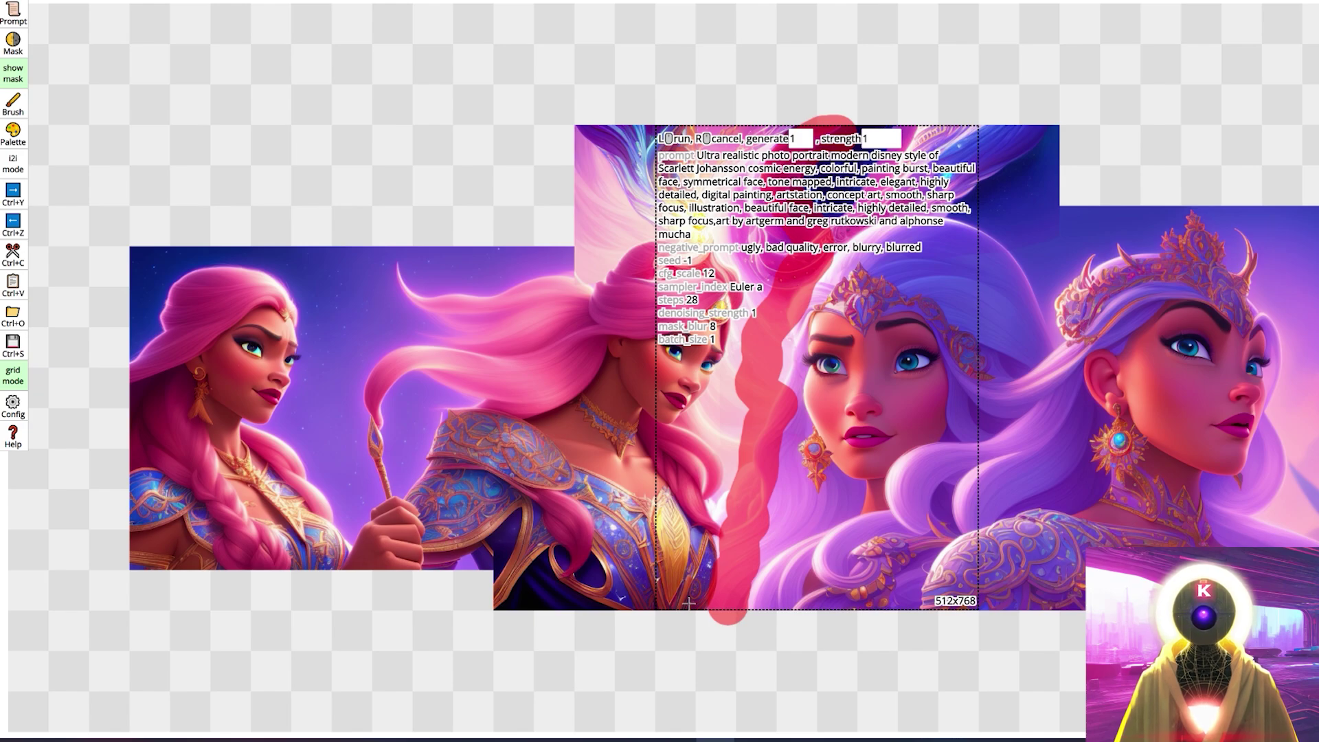
pyautogui.click(689, 604)
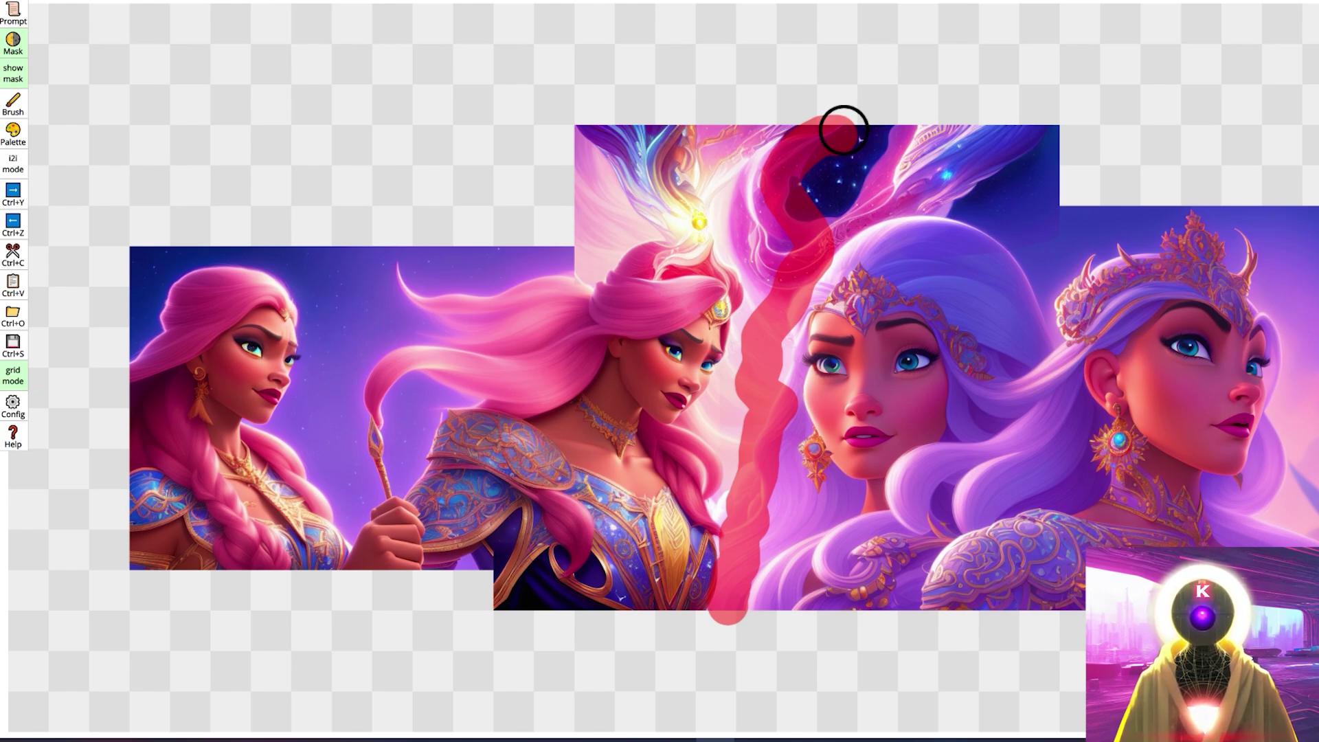
pyautogui.hotkey('ctrl', 'z')
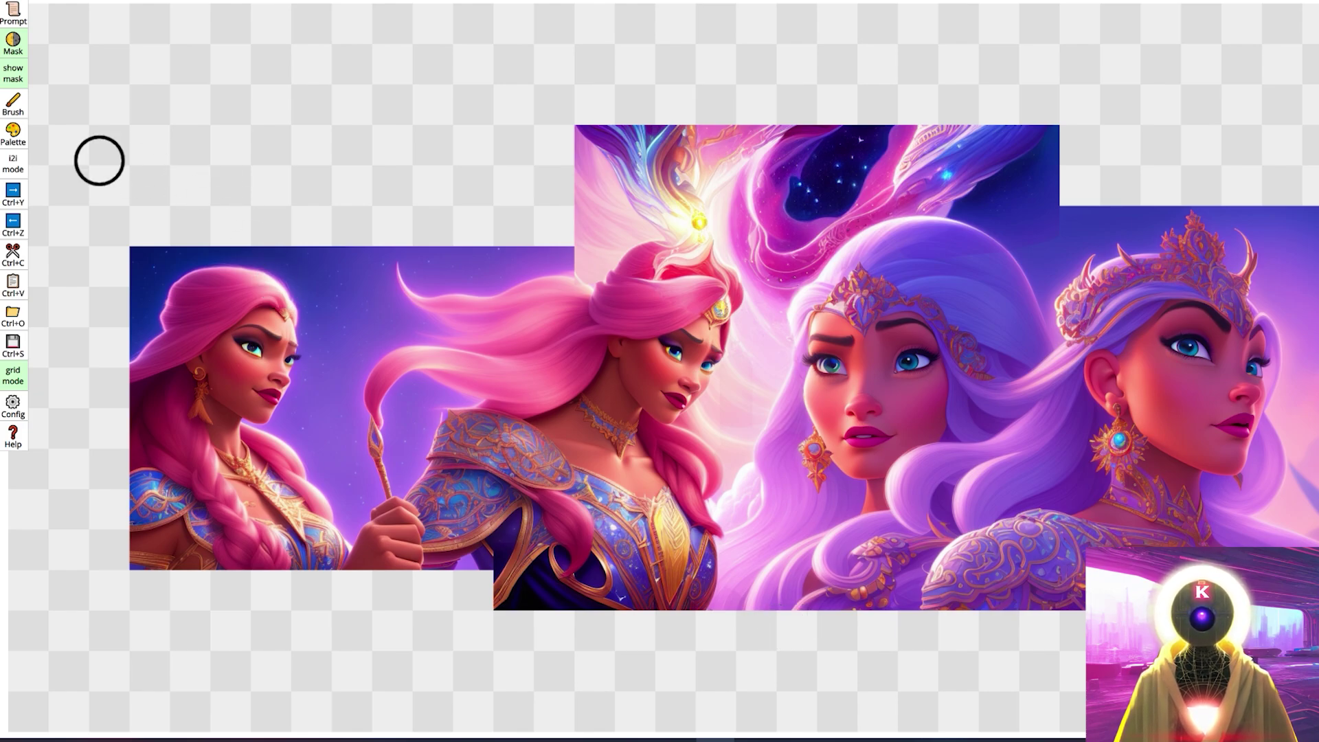
# Check the mask_blur setting and mask the collage's stepped edges at the upper left, lower left and upper right.
pyautogui.click(13, 12)
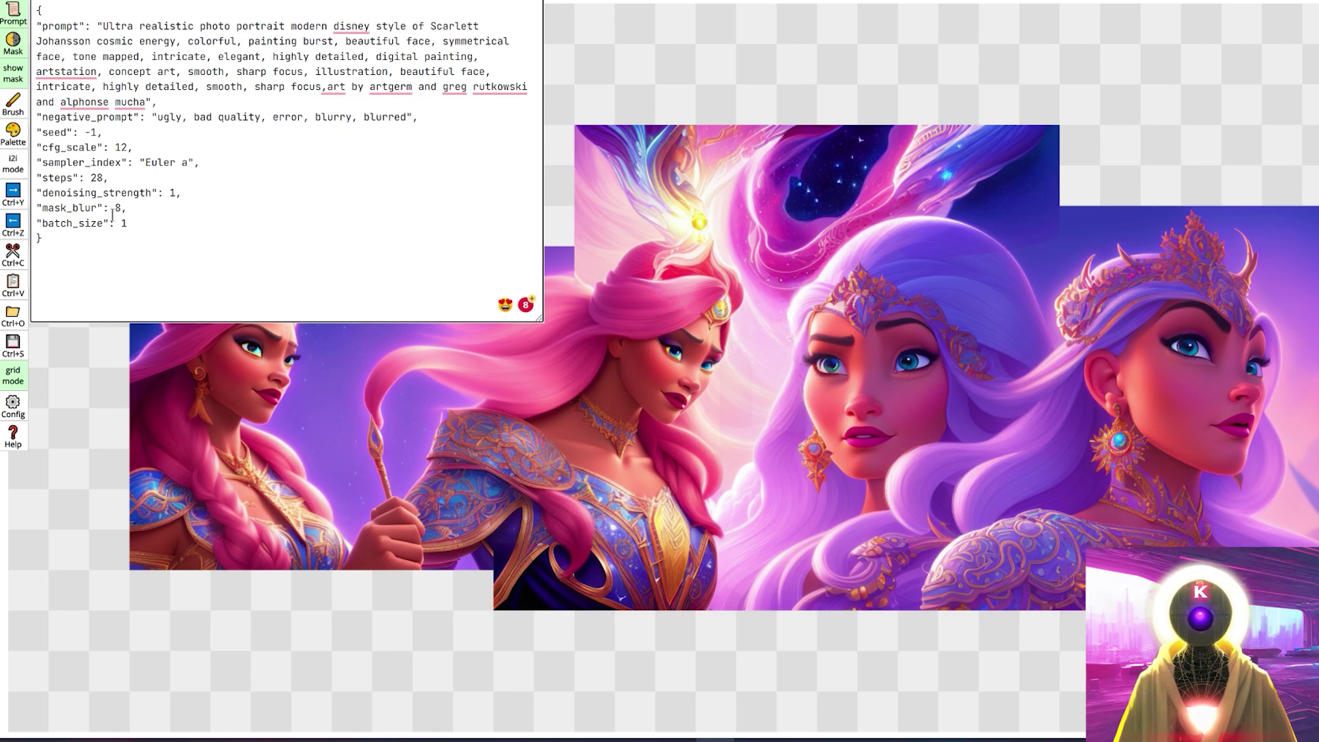
pyautogui.press('Escape')
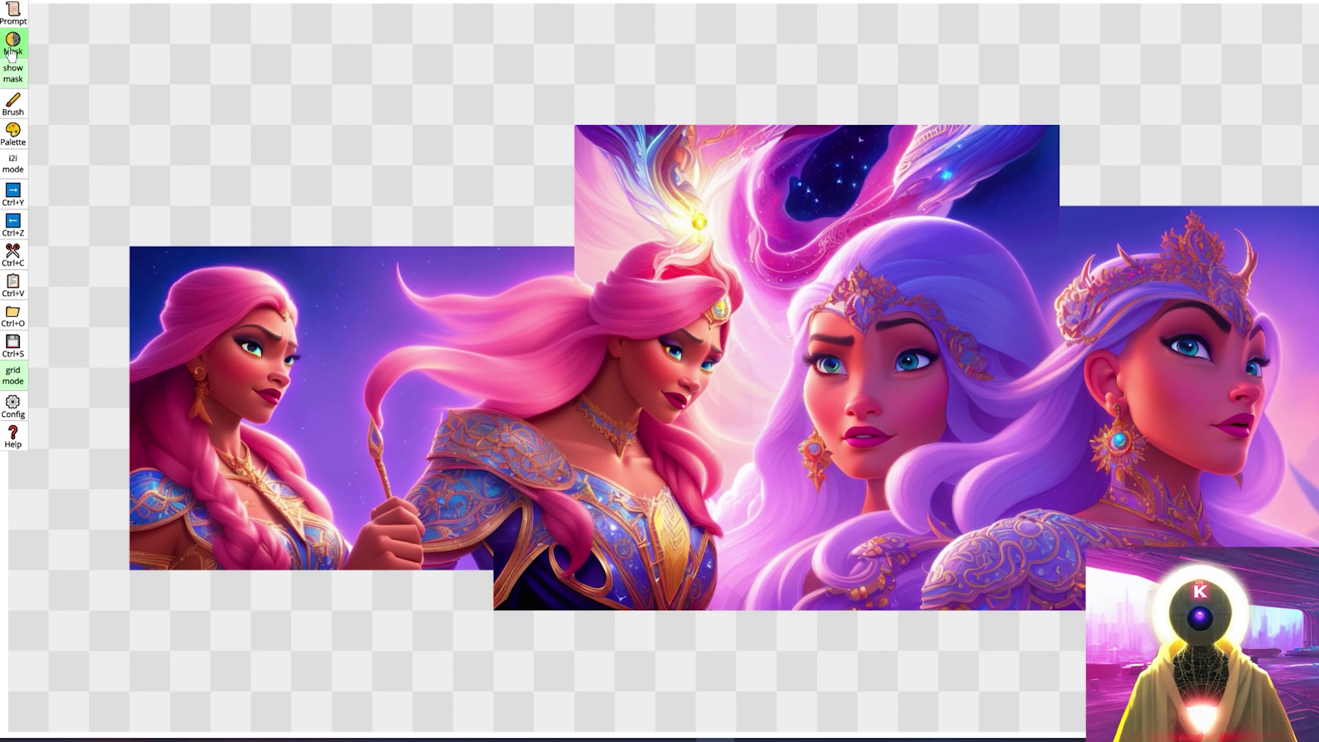
pyautogui.moveTo(572, 134)
pyautogui.mouseDown()
pyautogui.moveTo(567, 245)
pyautogui.moveTo(136, 236)
pyautogui.mouseUp()
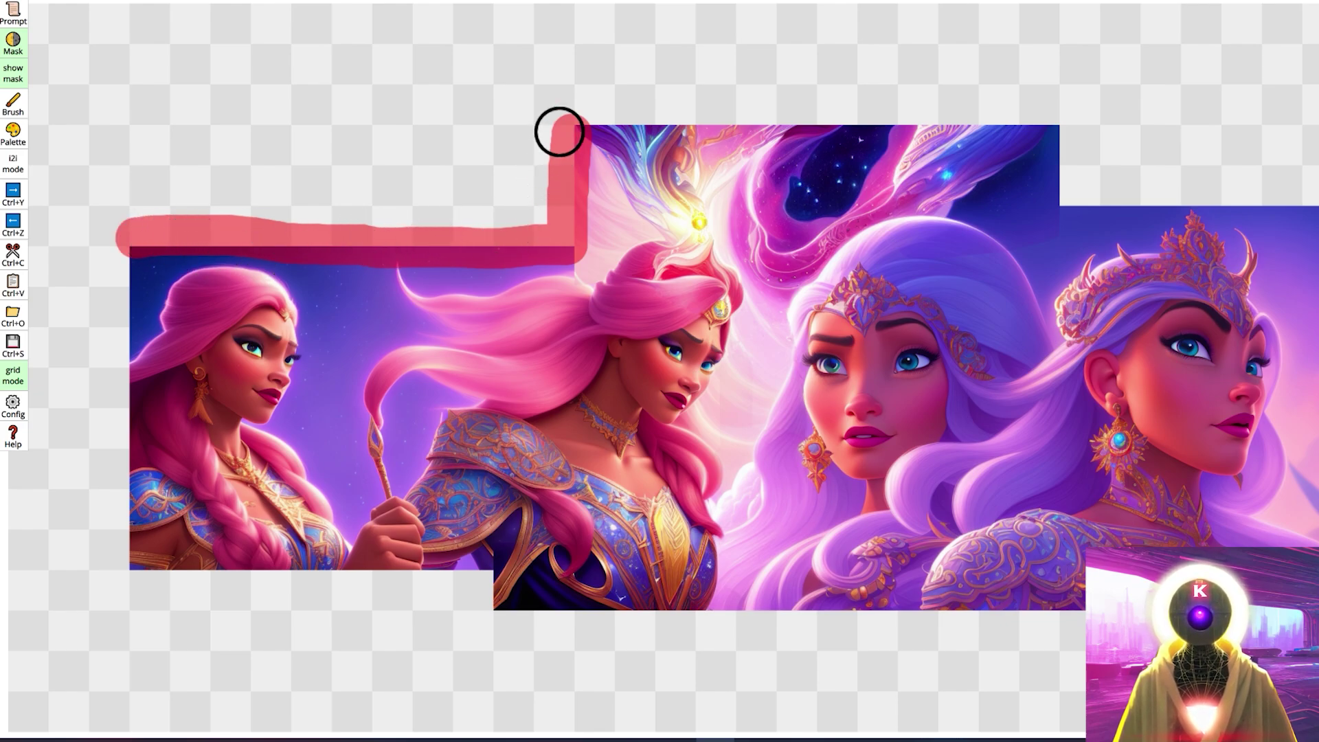
pyautogui.click(138, 566)
pyautogui.moveTo(138, 566)
pyautogui.mouseDown()
pyautogui.moveTo(478, 555)
pyautogui.moveTo(488, 604)
pyautogui.mouseUp()
pyautogui.moveTo(1052, 127)
pyautogui.mouseDown()
pyautogui.moveTo(1090, 200)
pyautogui.moveTo(1318, 199)
pyautogui.mouseUp()
# Remove the Scarlett Johansson portrait and face wording from the prompt, so it starts with "cosmic energy, colorful, painting burst".
pyautogui.click(13, 10)
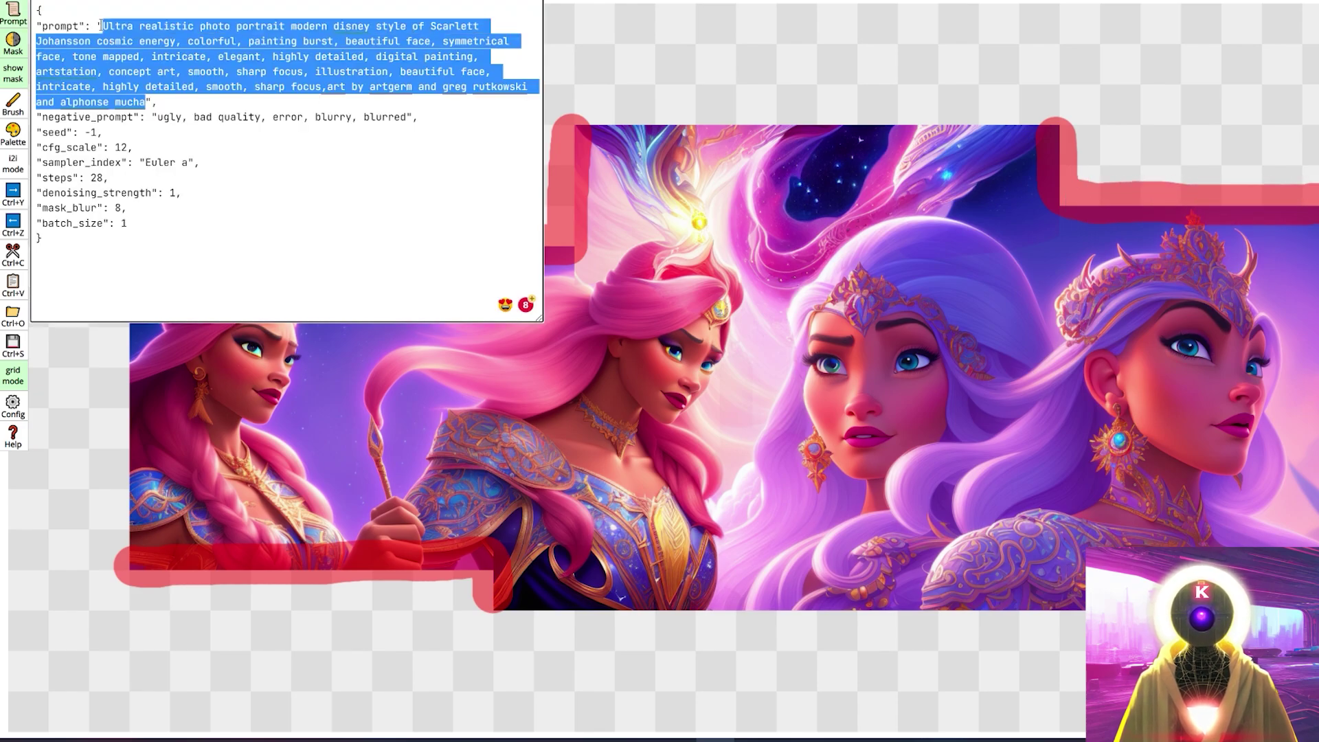
pyautogui.click(296, 130)
pyautogui.press('Escape')
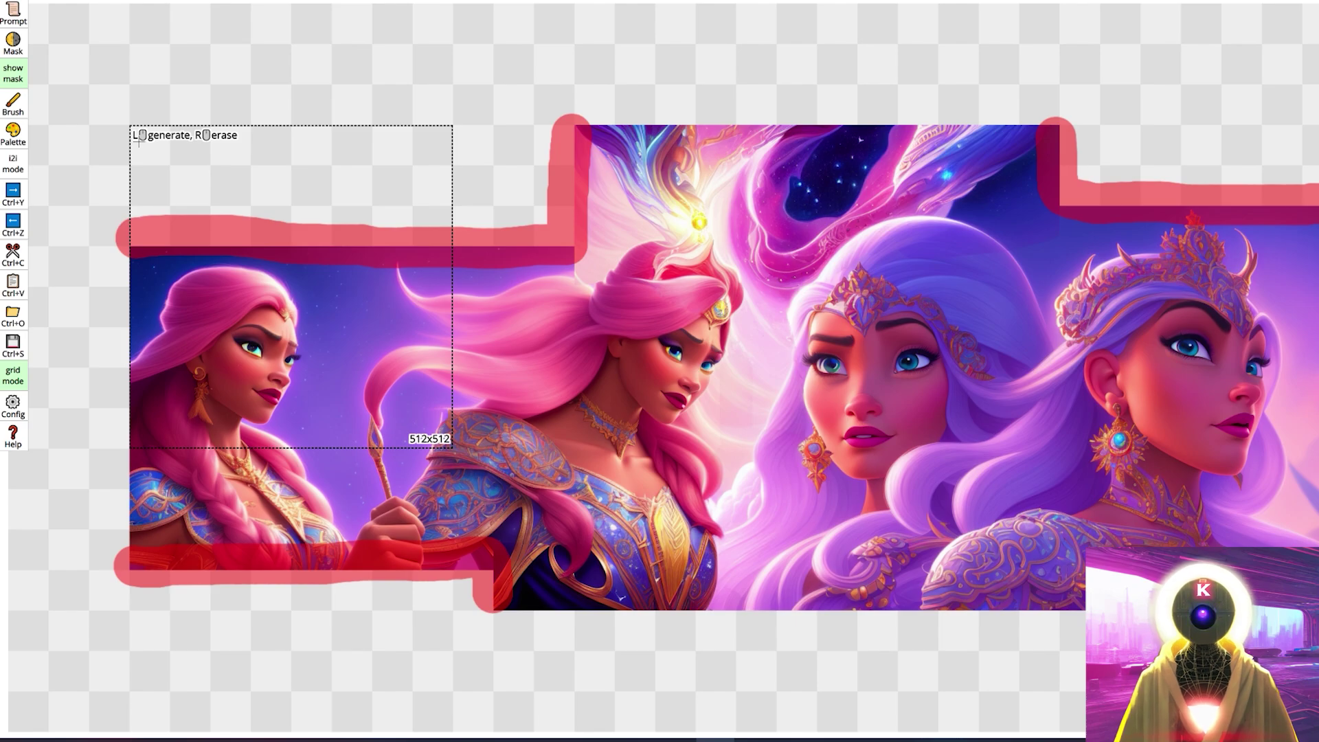
# Generate over a 768x768 area covering the collage's left part and both empty left corners, and accept the result.
pyautogui.moveTo(138, 143); pyautogui.dragTo(613, 609)
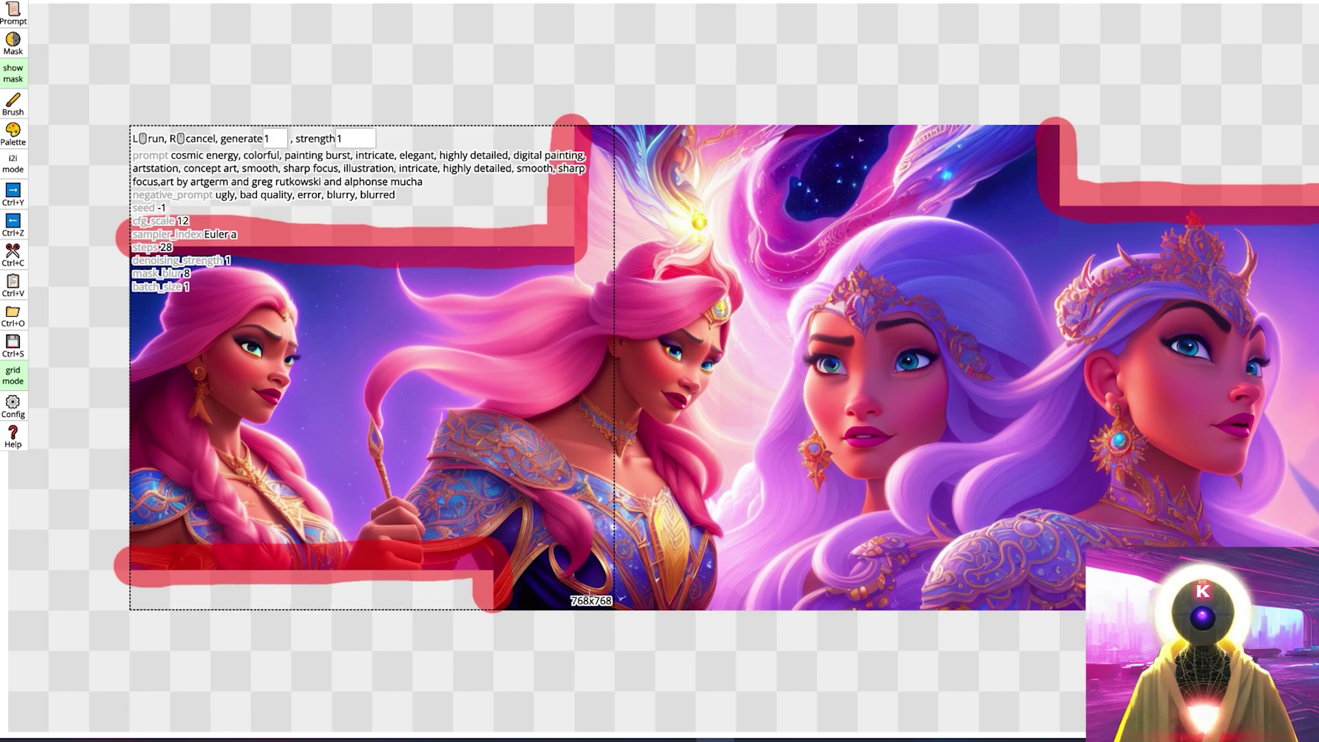
pyautogui.click(613, 609)
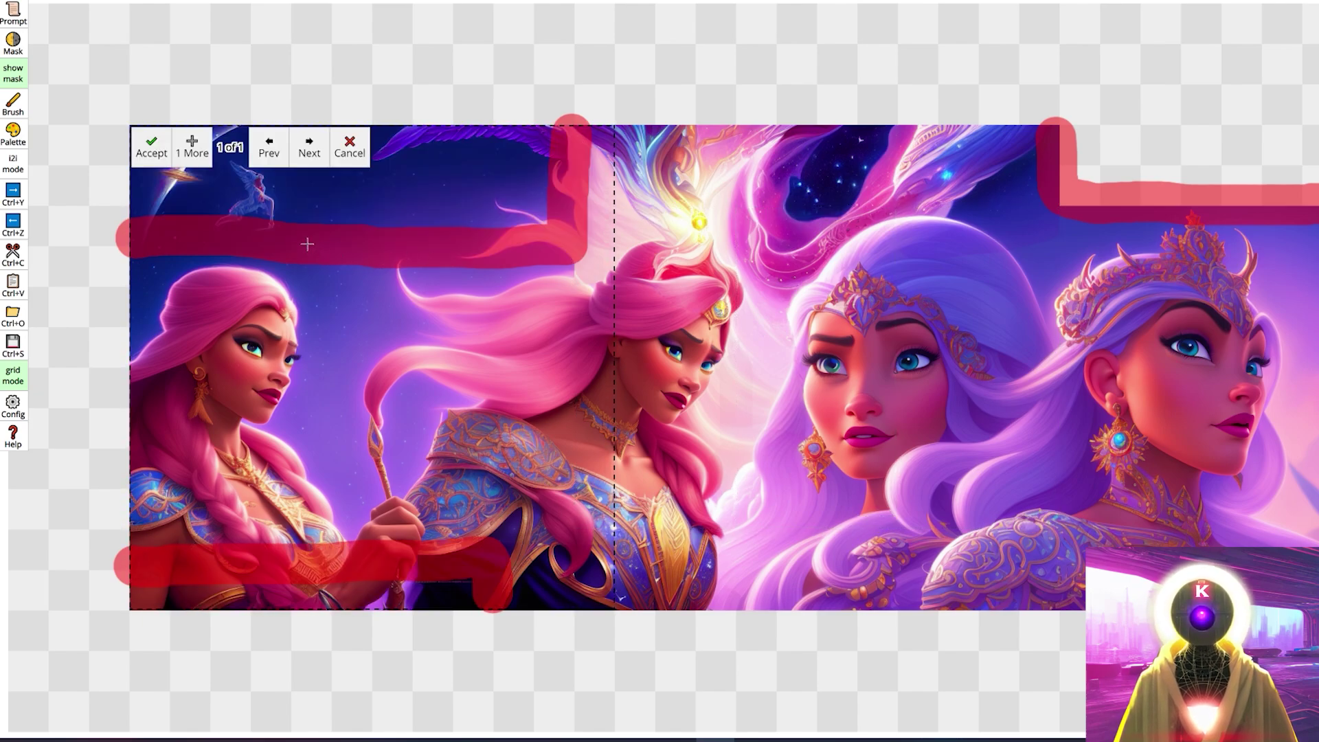
pyautogui.click(153, 158)
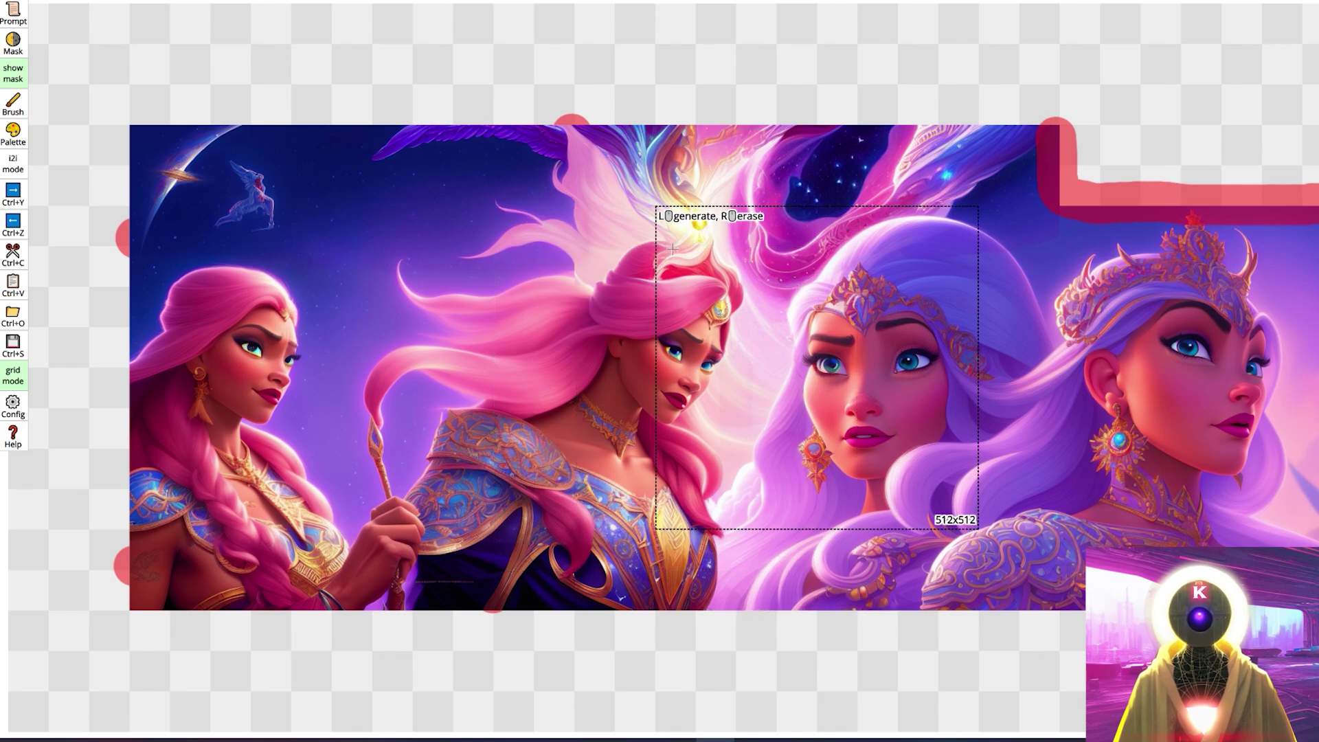
# Generate over an 832-pixel-wide area covering the collage's empty upper-right corner and accept the result.
pyautogui.click(849, 152)
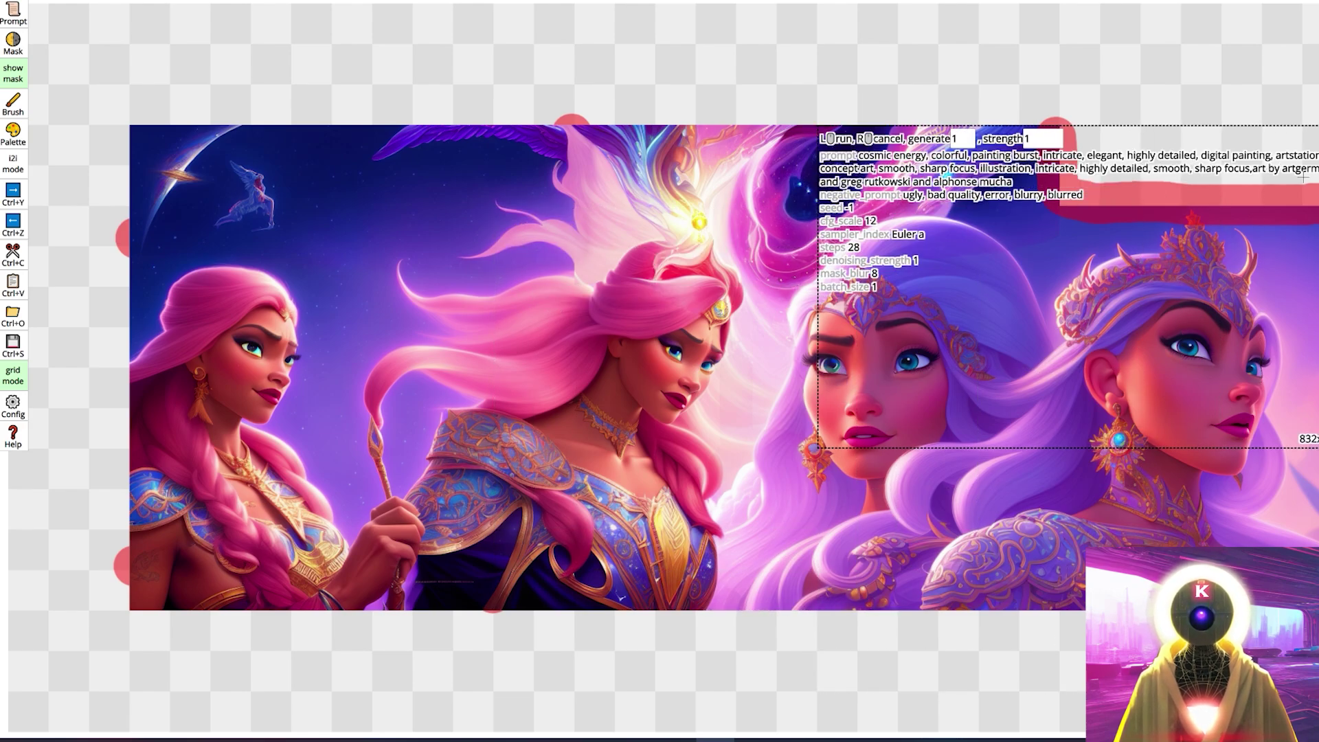
pyautogui.click(839, 148)
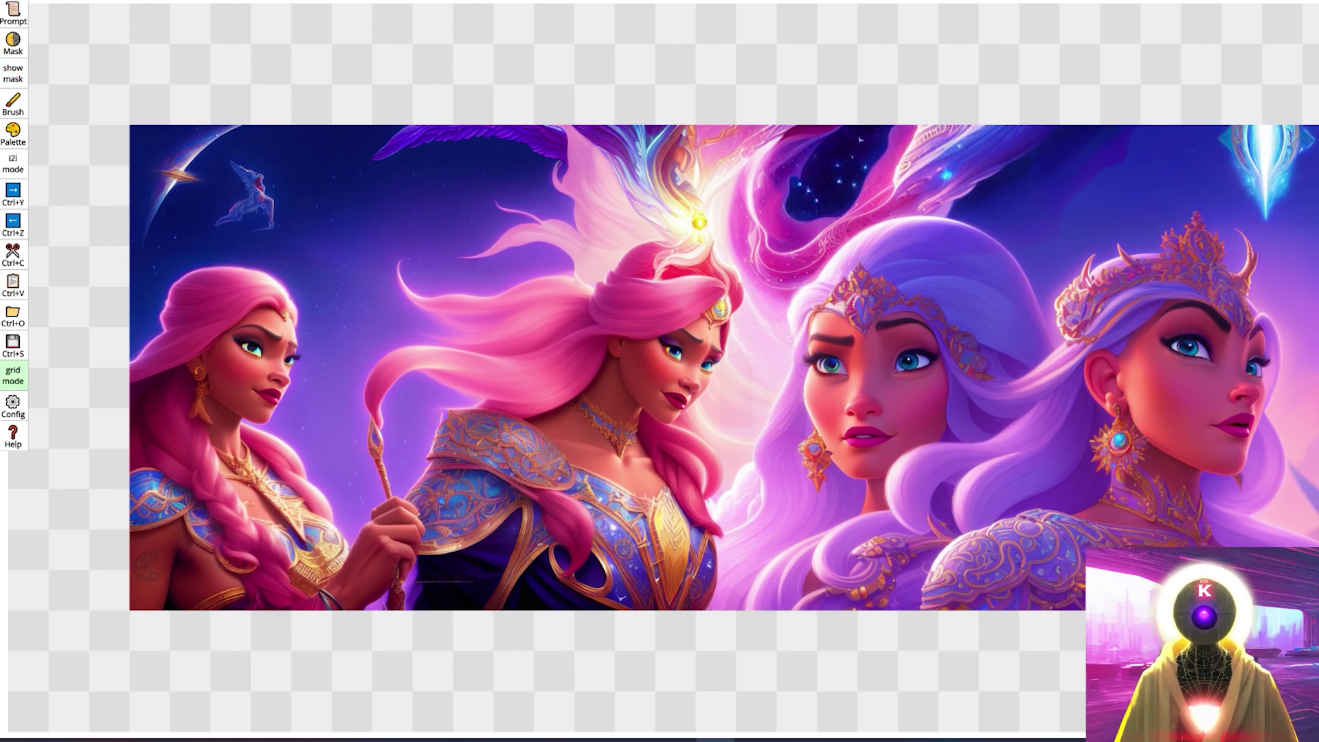